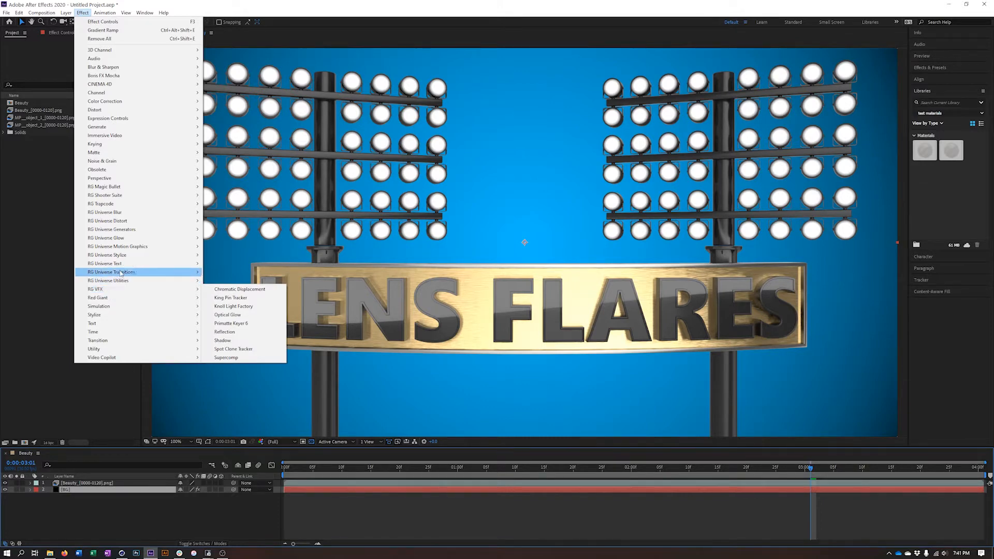
mouse_move(113, 290)
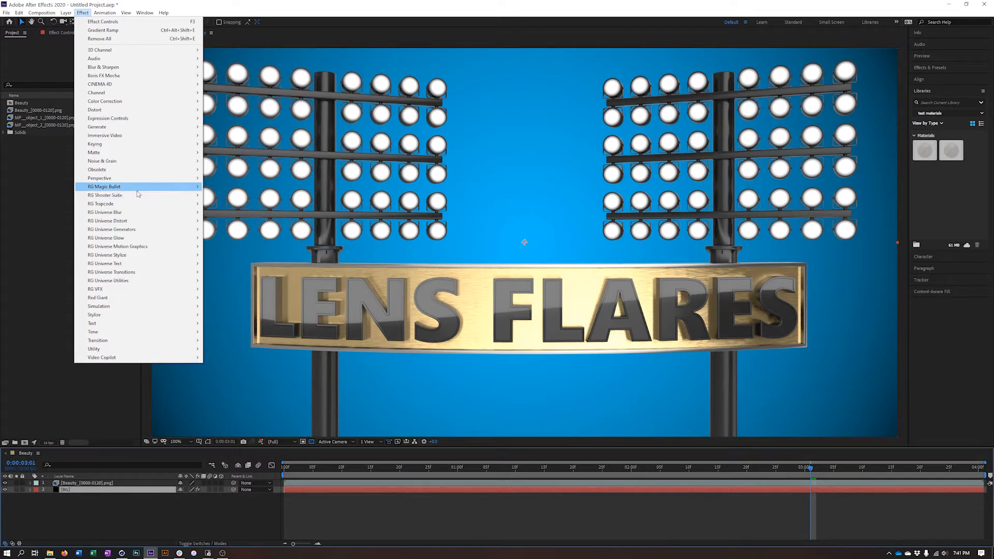
click(47, 250)
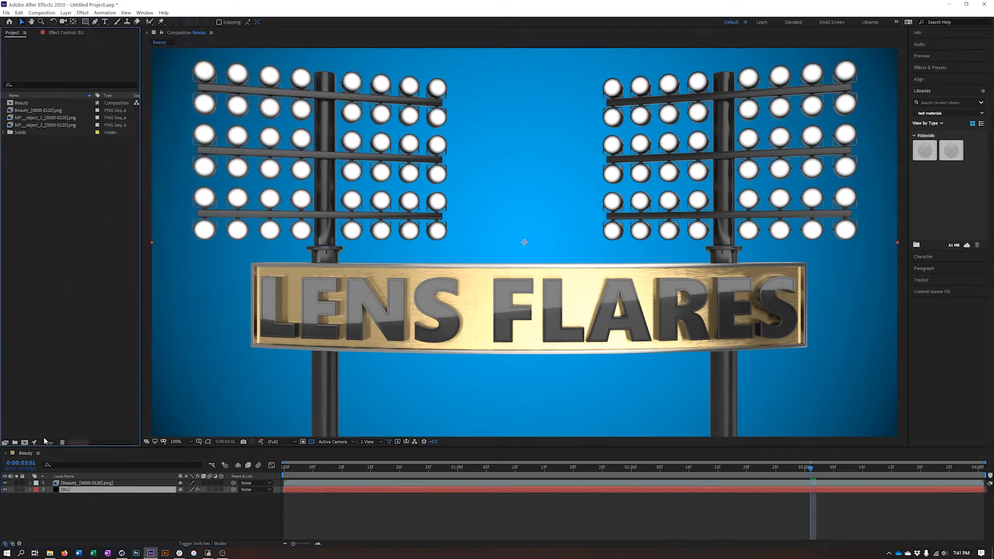
- Hide and reshow the BG layer to examine the Beauty render's transparency
click(74, 483)
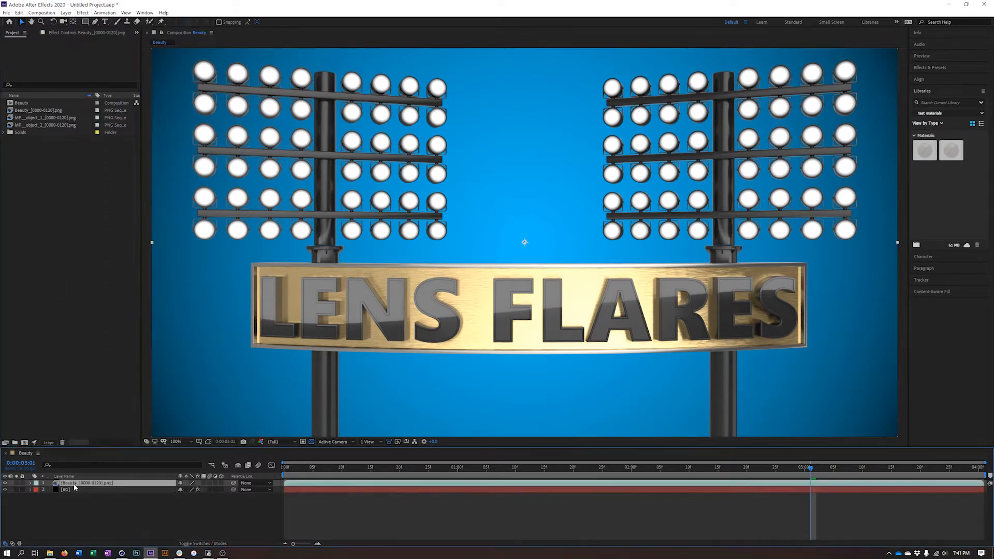
click(5, 489)
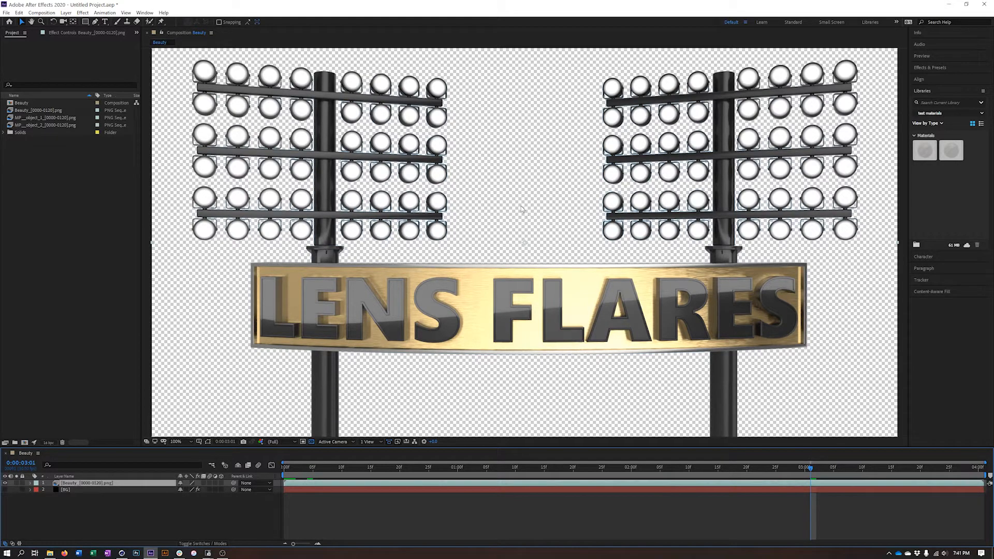
click(4, 490)
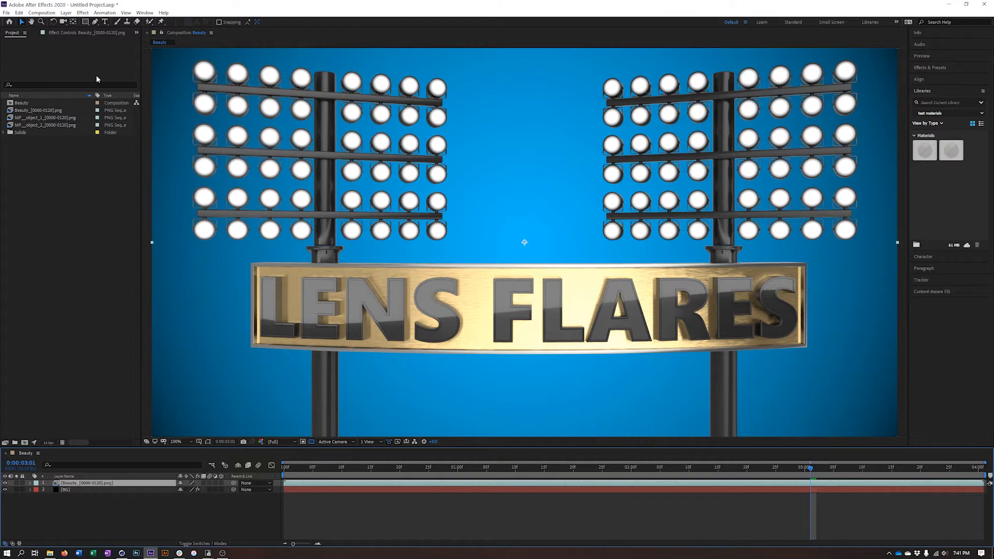
- Create a new black solid layer named Lens_Flare above the Beauty layer
click(66, 13)
mouse_move(72, 21)
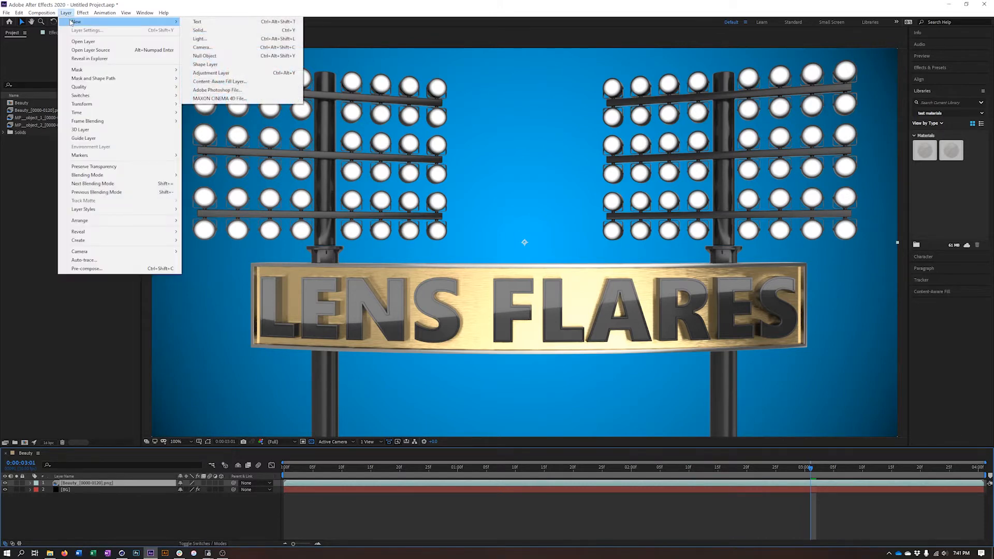
click(200, 30)
text(L)
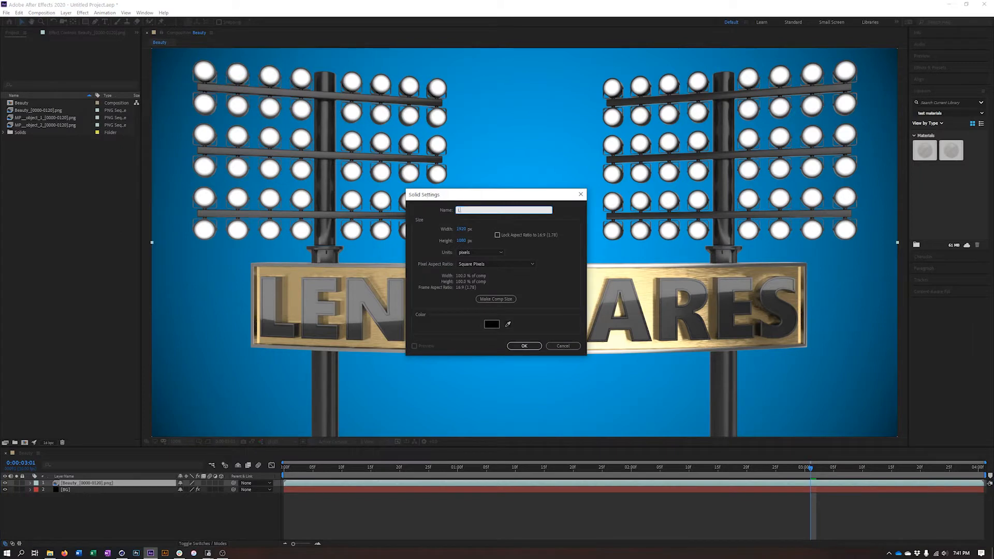
text(ens_Flare)
key(Return)
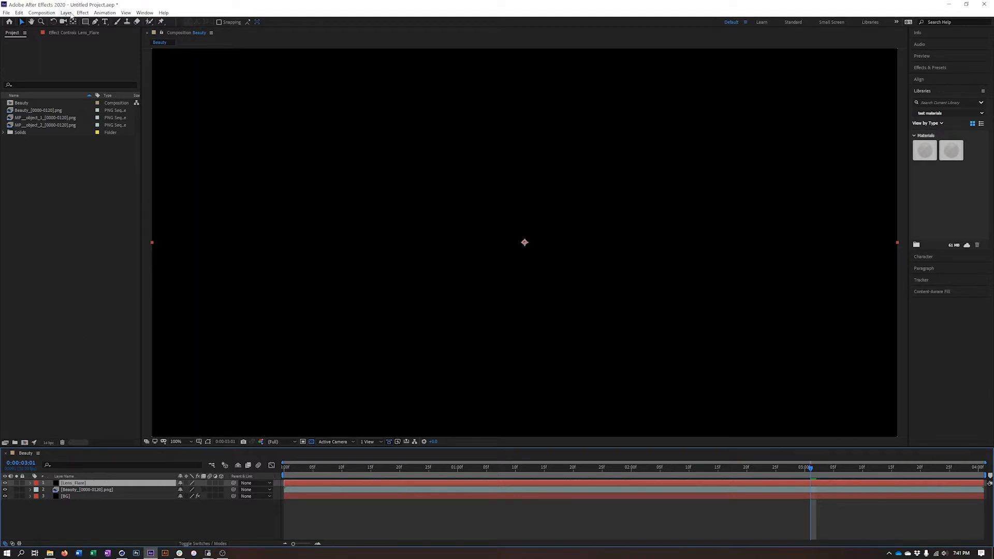
- Apply the Knoll Light Factory effect to the Lens_Flare layer and enable its Unmult rendering option
click(83, 13)
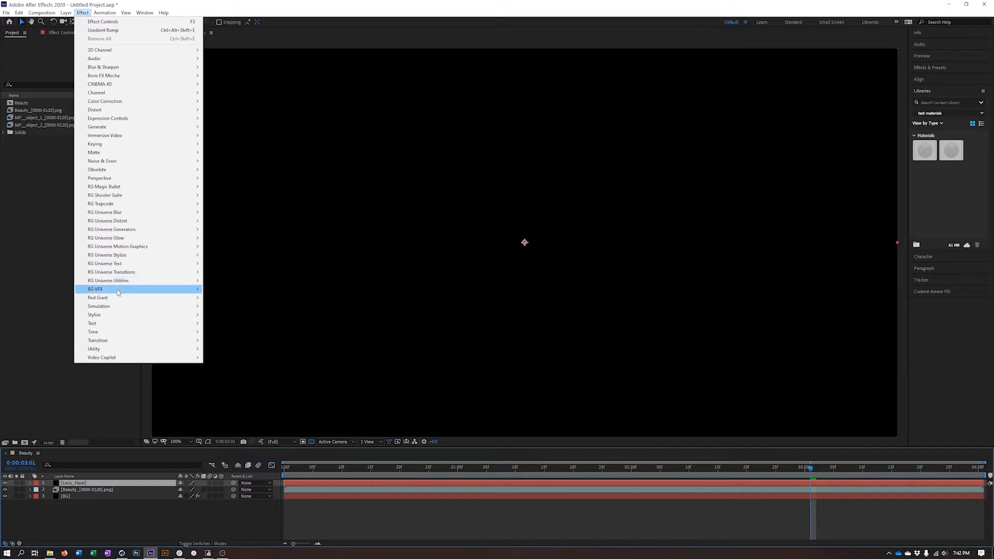
mouse_move(143, 293)
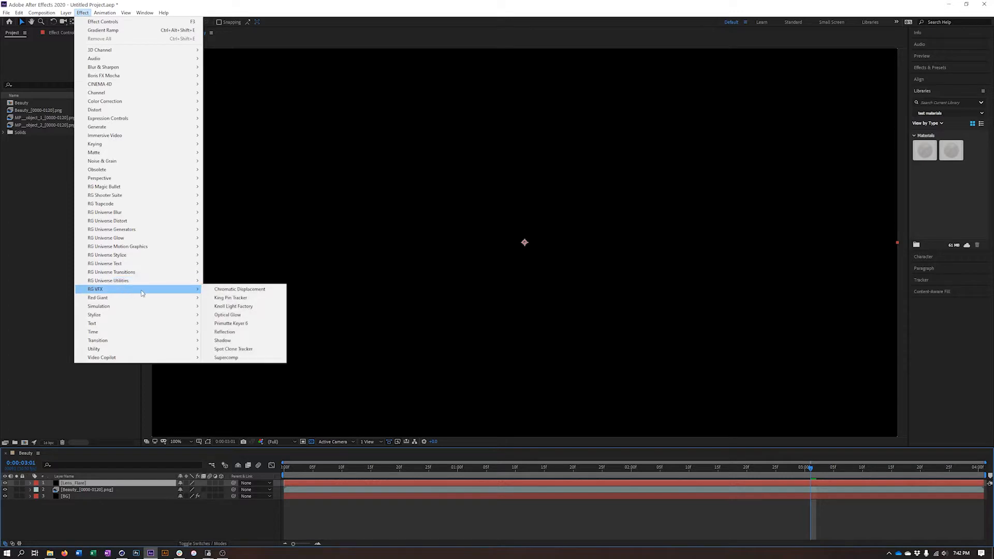
click(246, 309)
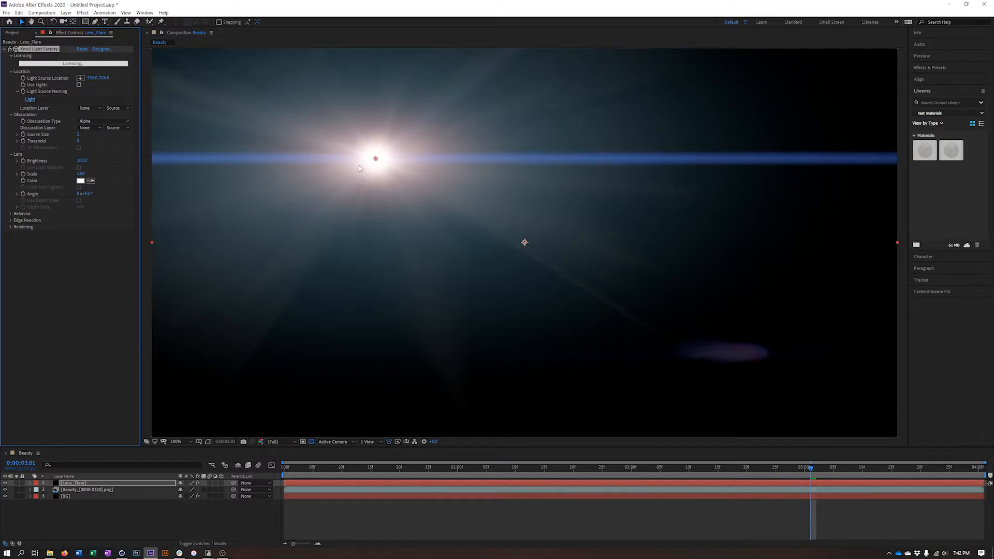
click(11, 228)
click(79, 233)
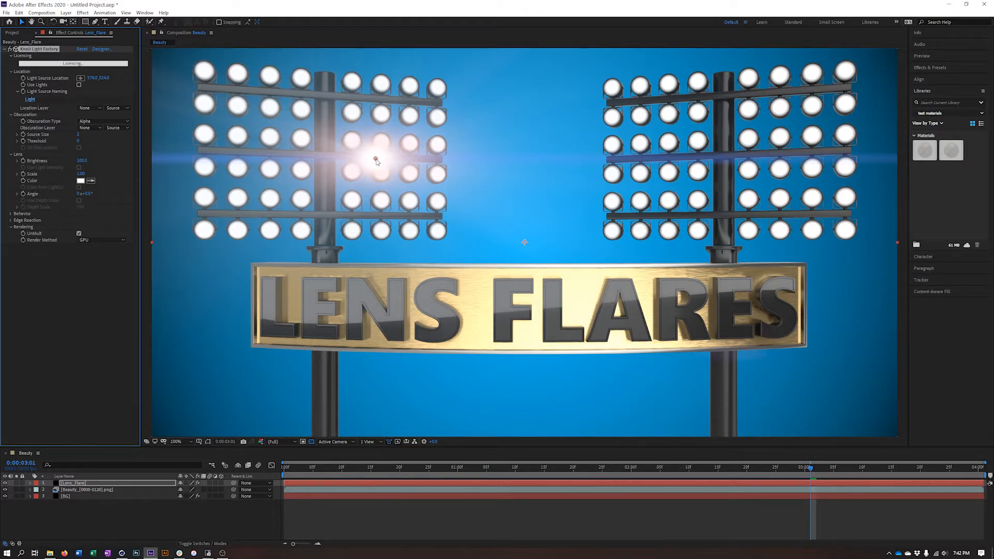
- Move the flare's light source onto the upper-left corner of the LENS FLARES sign
drag(376, 161, 254, 267)
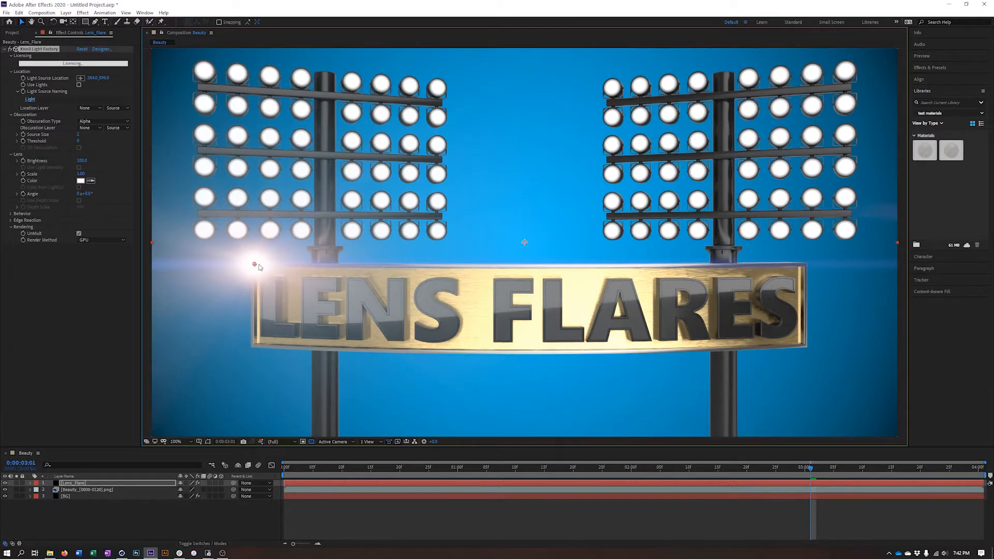
click(45, 81)
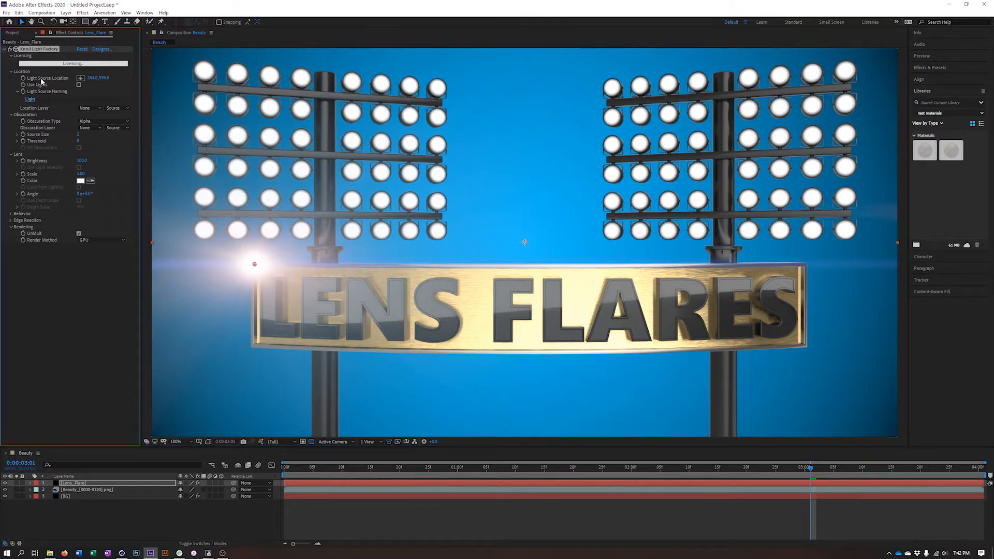
mouse_move(255, 264)
mouse_down()
mouse_move(531, 273)
mouse_move(224, 264)
mouse_move(253, 263)
mouse_up()
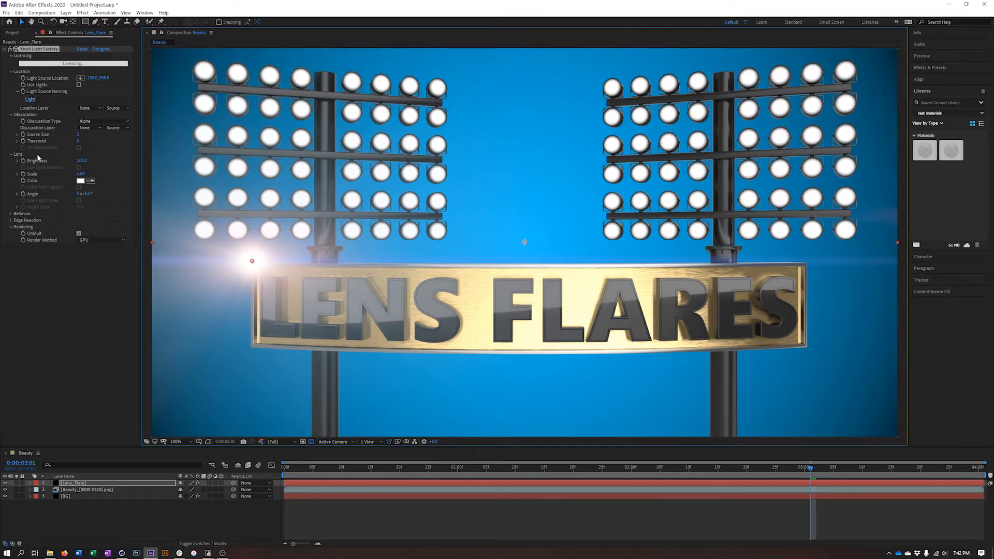
- Lower the flare's brightness to 78 and undo trial changes to its scale and angle
mouse_move(82, 160)
mouse_down()
mouse_move(58, 162)
mouse_move(73, 163)
mouse_move(76, 176)
mouse_up()
key(ctrl+z)
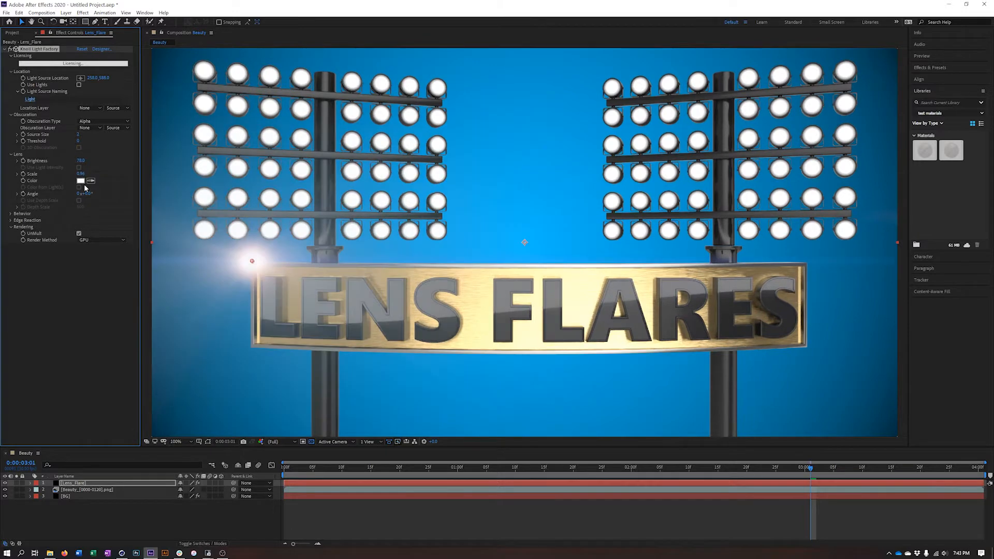
drag(85, 193, 120, 197)
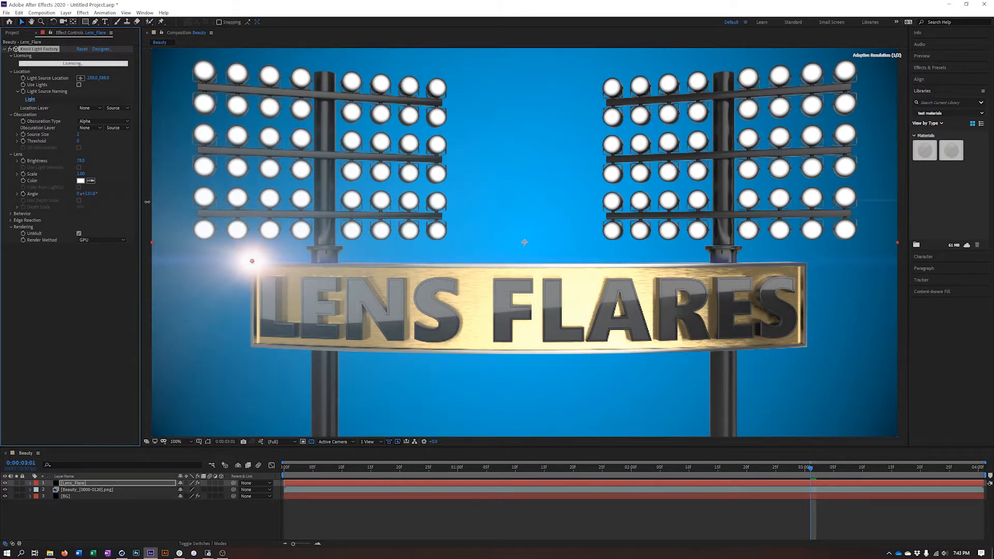
key(ctrl+z)
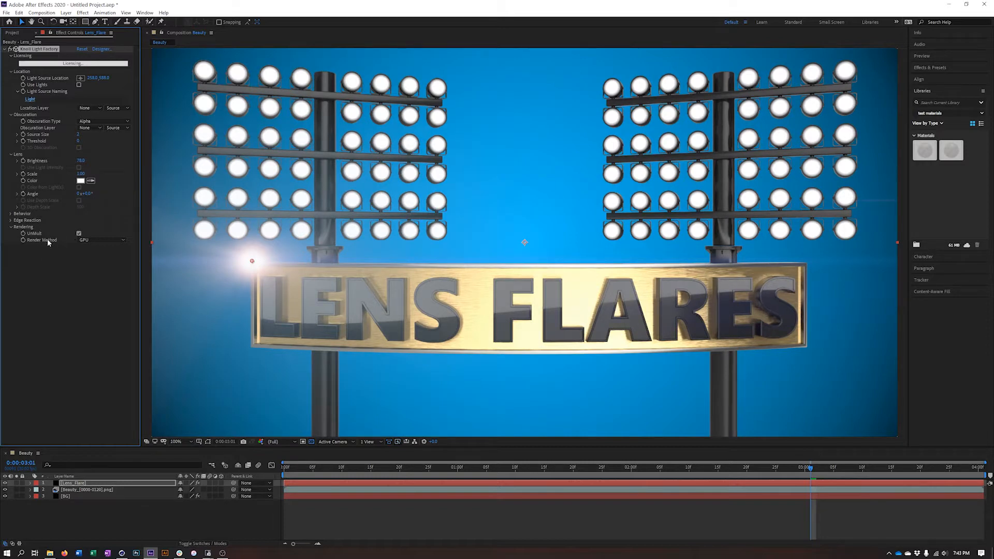
click(96, 243)
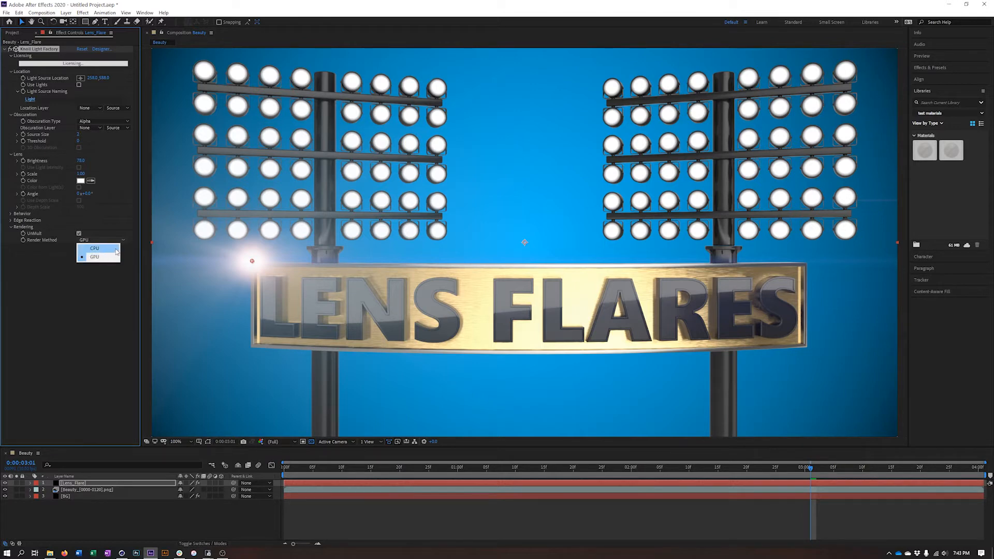
click(66, 313)
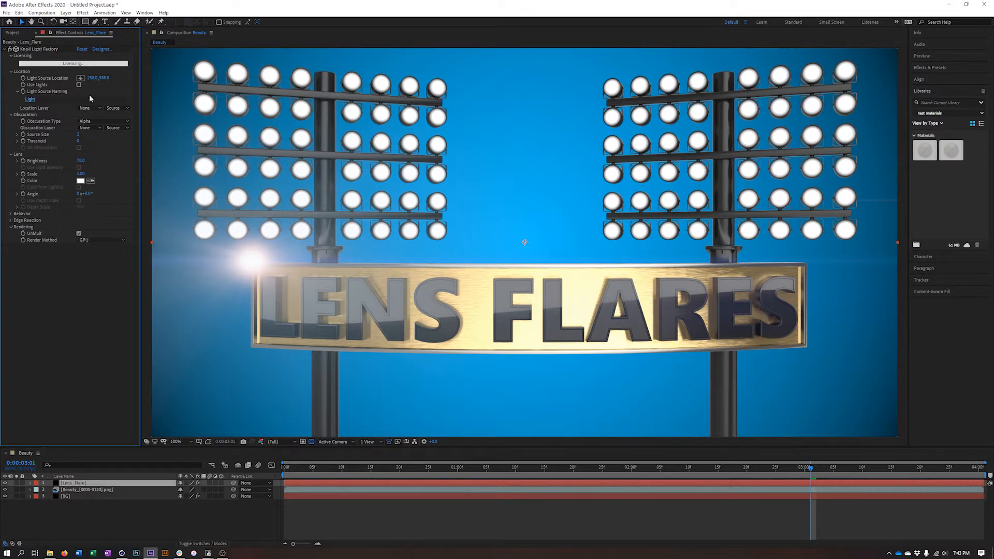
- Pick a new light source location above the sign and adjust it back to the sign's upper-left corner
click(81, 78)
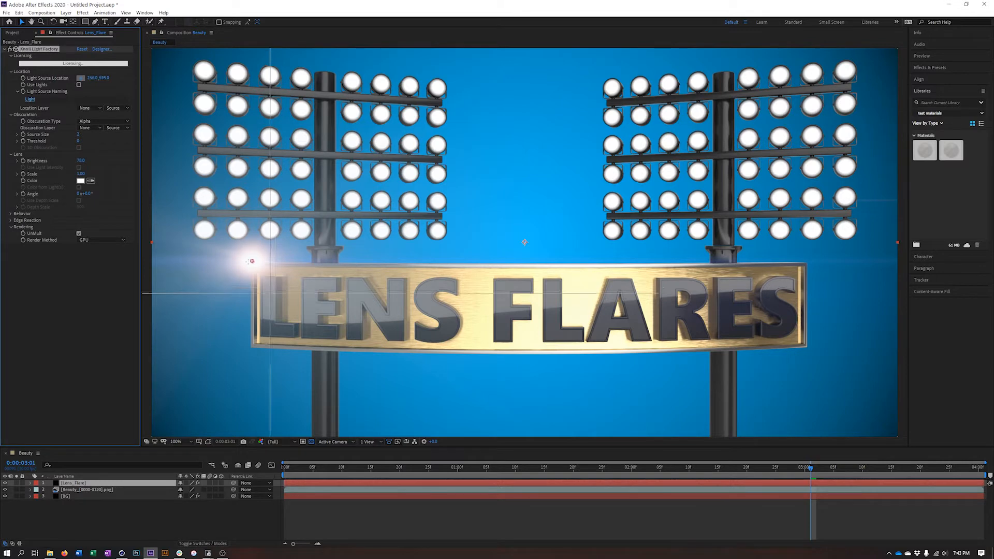
click(284, 263)
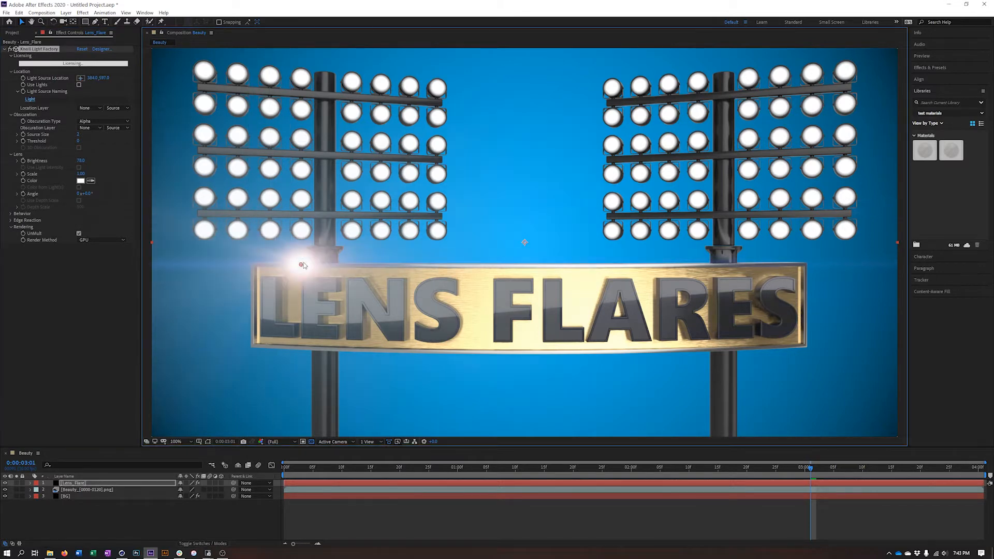
drag(300, 263, 255, 268)
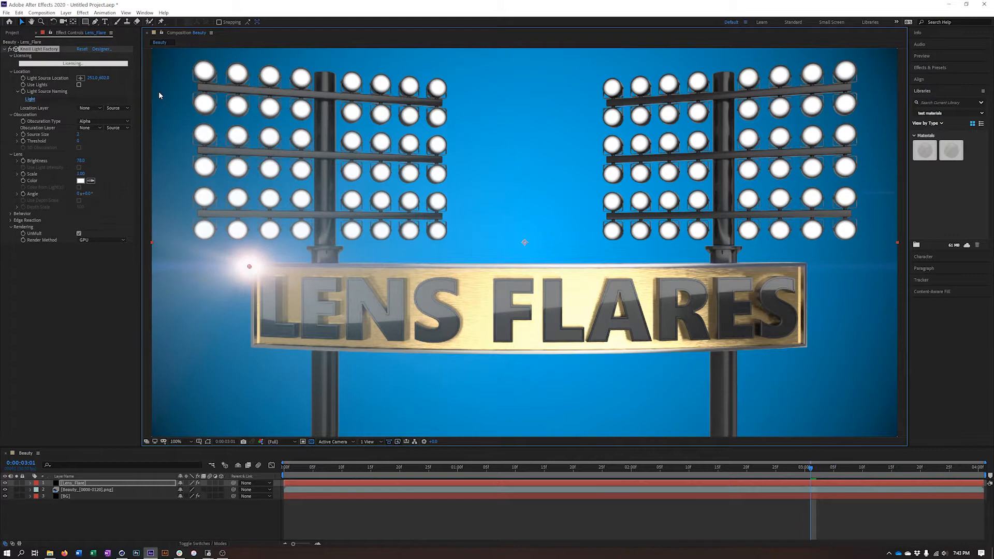
- Open the Knoll Light Factory Lens Designer, show its flare presets, and collapse the Distant and Motion Graphics categories
click(102, 49)
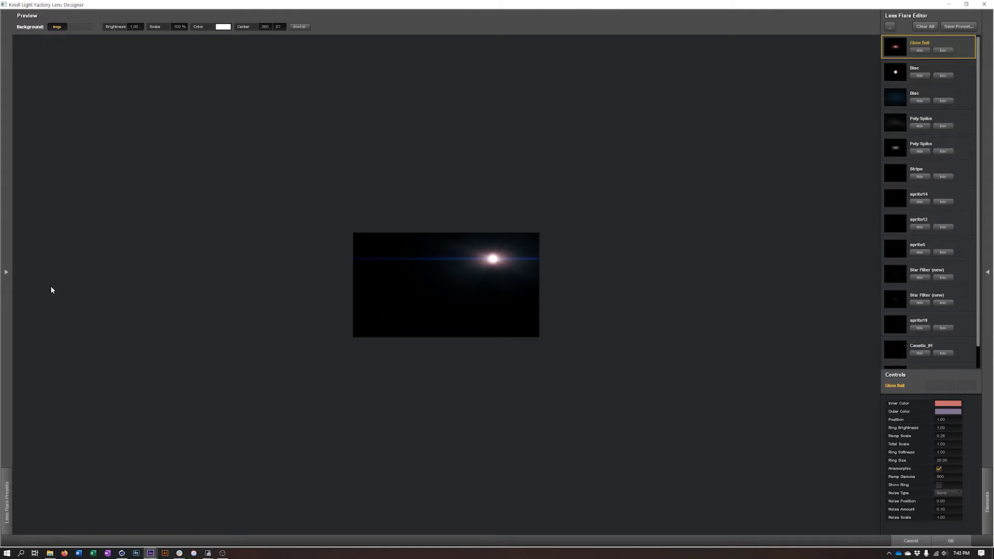
click(6, 273)
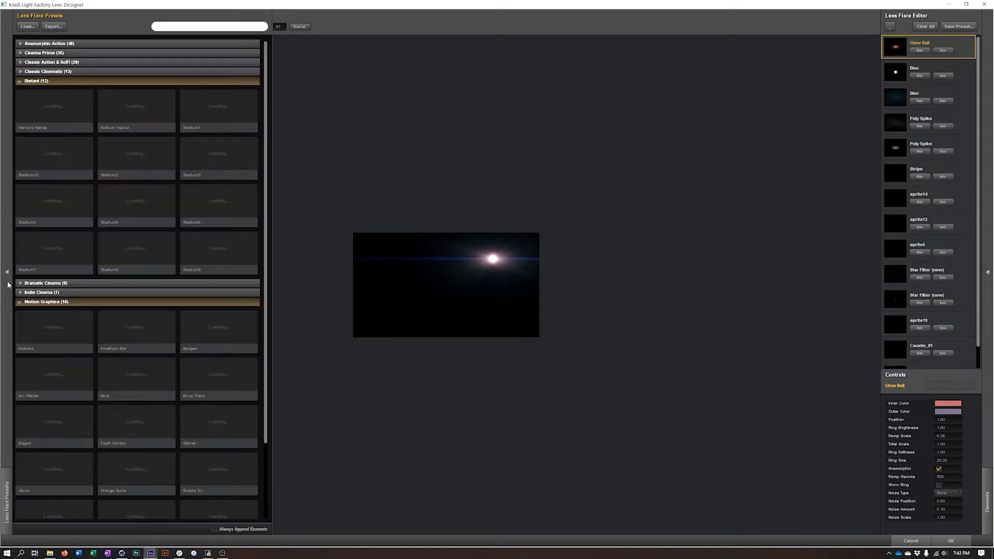
click(6, 273)
click(6, 274)
click(19, 81)
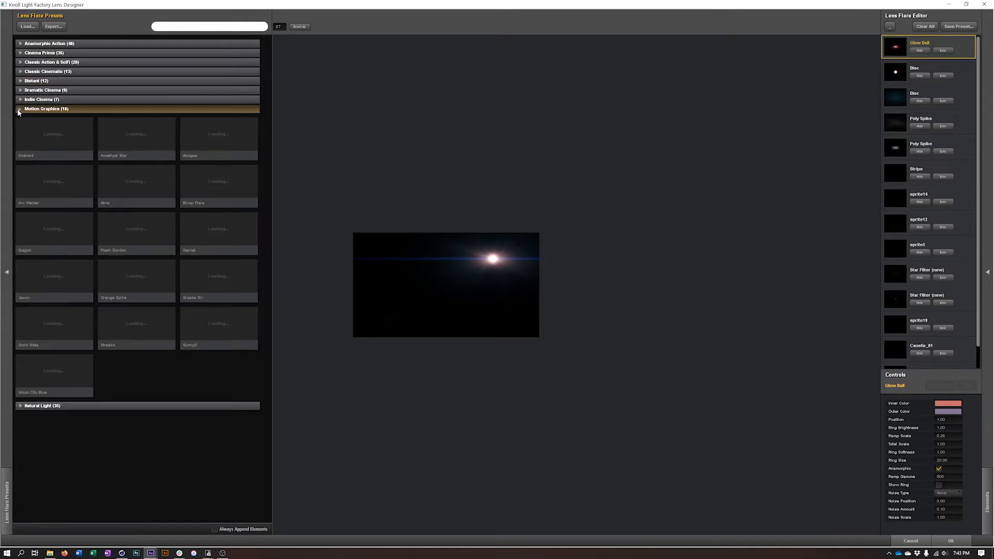
click(19, 110)
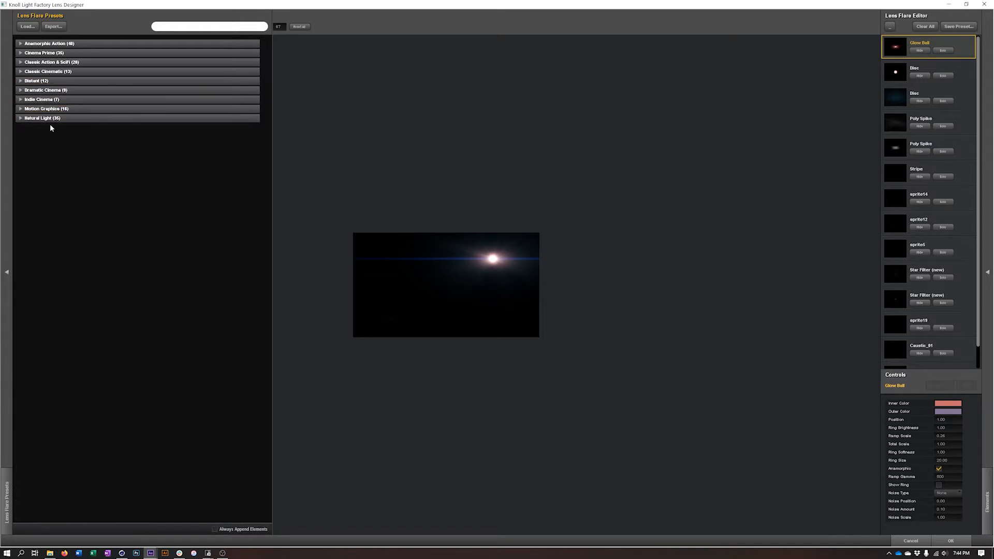
- Browse the flare presets in the Anamorphic Action category and collapse it again
click(20, 44)
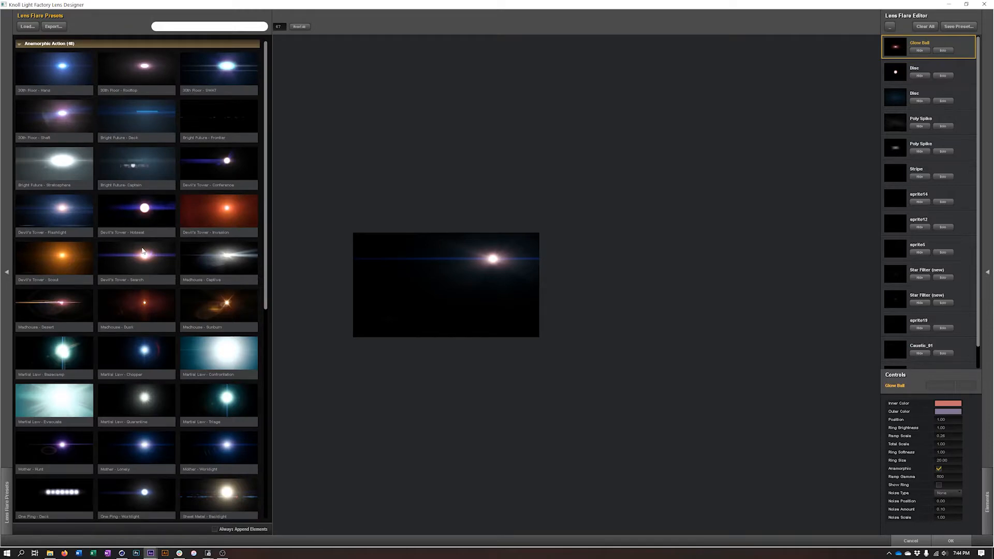
scroll(133, 326, down, 3)
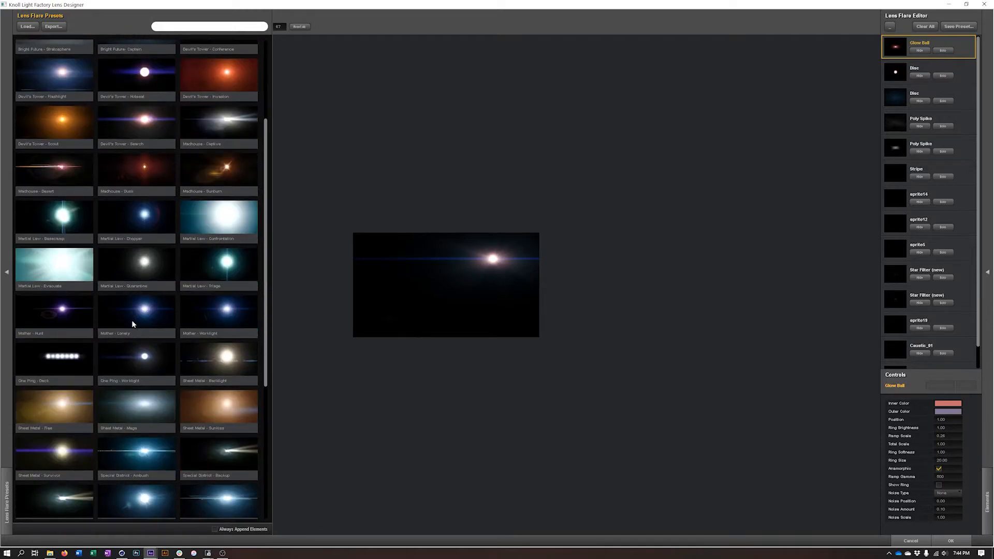
scroll(130, 320, up, 4)
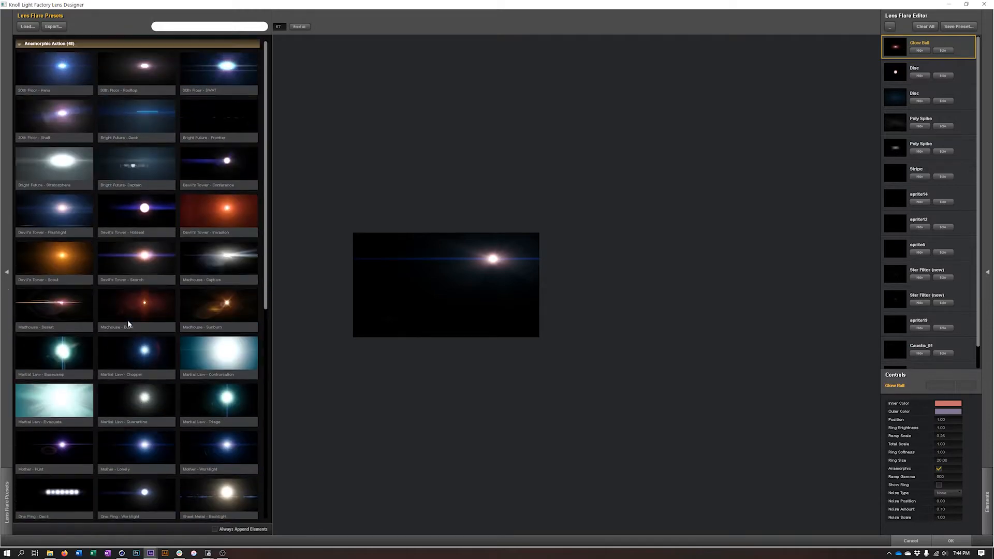
click(20, 45)
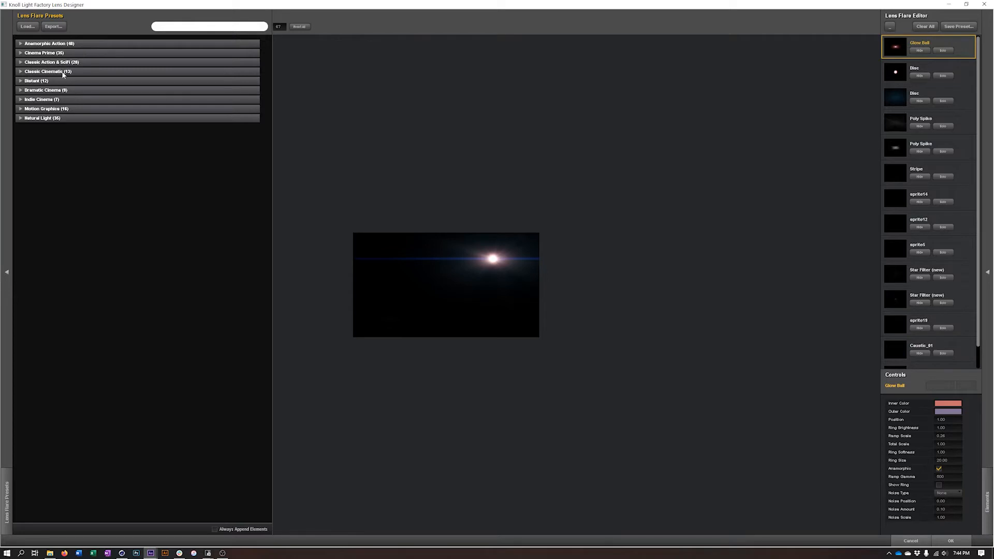
- Load the pinkish-red flare preset from the Motion Graphics category
click(19, 110)
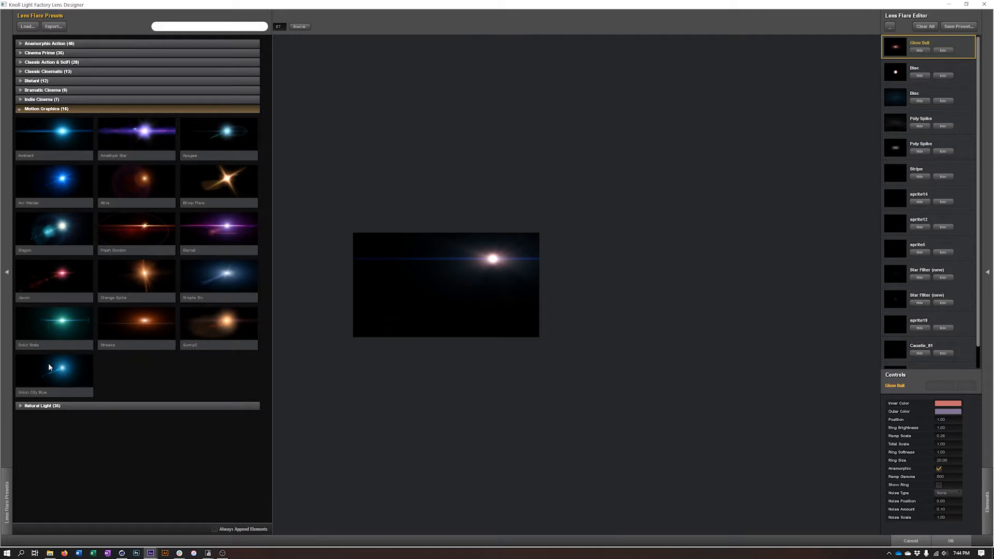
click(56, 280)
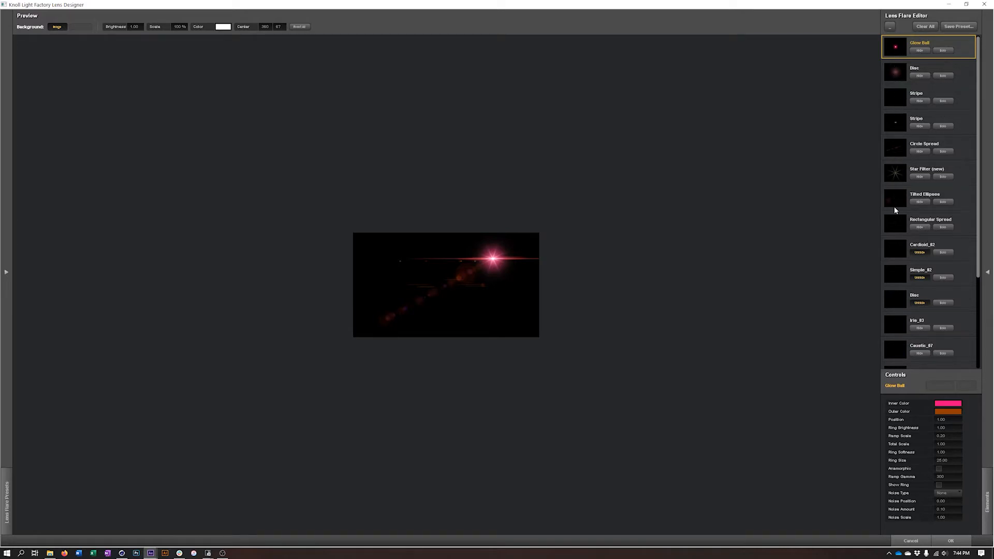
- Review the preset's elements, switch the Glow Ball element off and on, and solo it in the preview
scroll(893, 207, down, 5)
scroll(893, 208, up, 4)
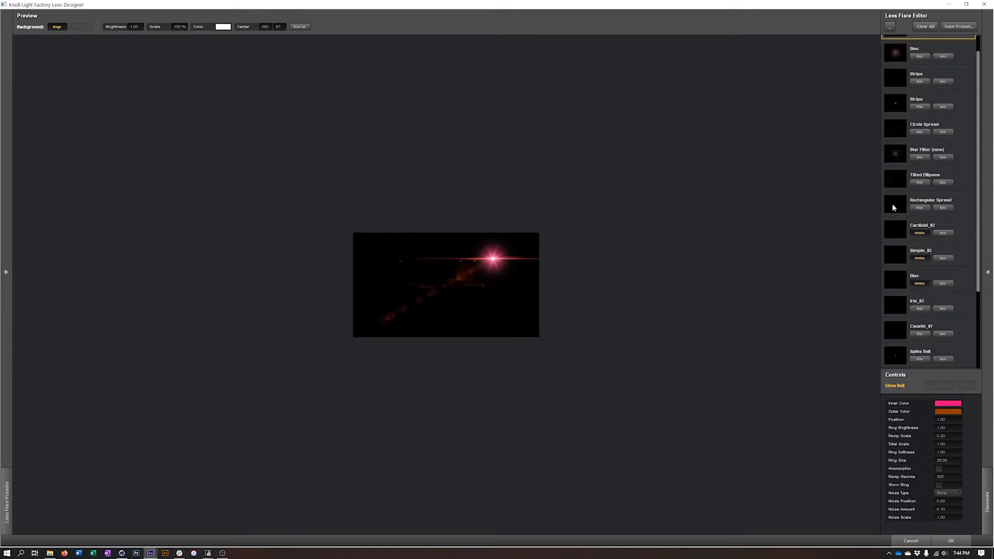
scroll(893, 206, up, 1)
click(919, 50)
click(920, 51)
click(943, 51)
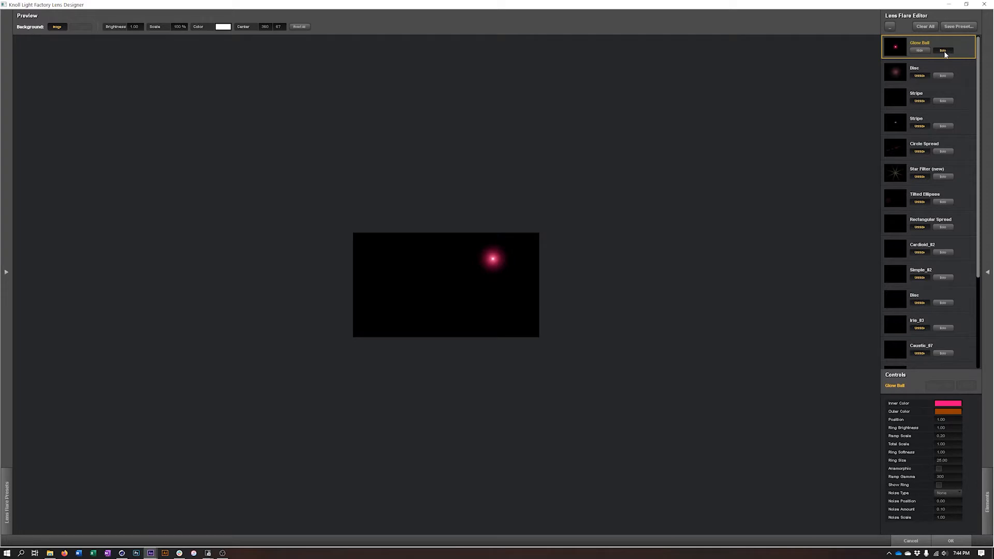
- Turn off the Glow Ball element's solo and examine the control settings of the Disc element below it
click(943, 51)
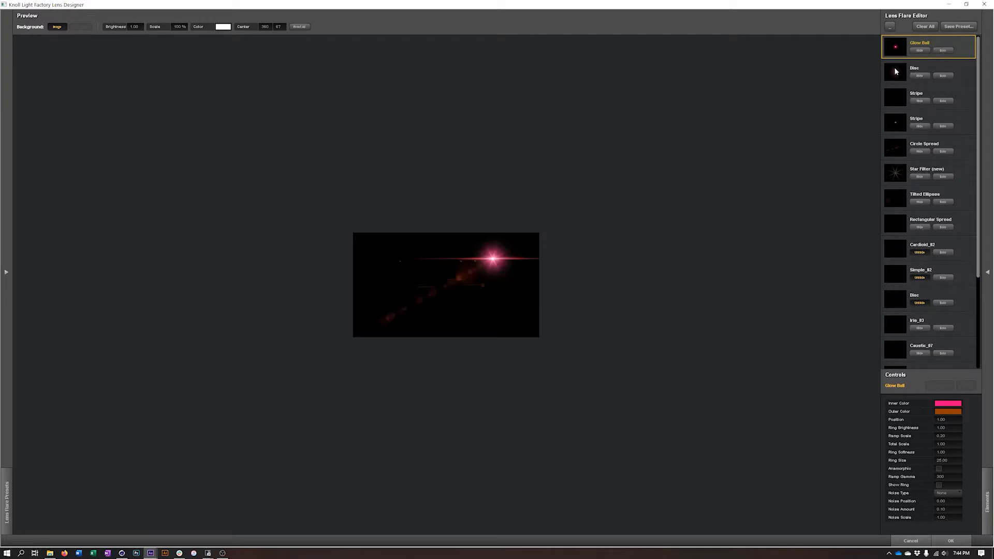
click(895, 71)
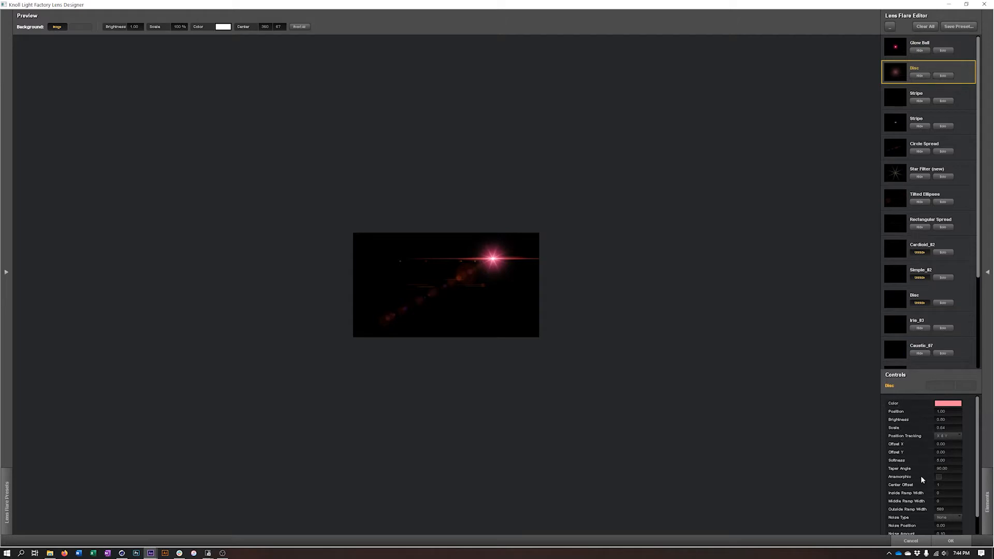
mouse_move(978, 450)
mouse_down()
mouse_move(978, 463)
mouse_move(977, 431)
mouse_up()
- Open the library of flare elements and look through its categories, including the built-in elements, spreads and sprites
click(986, 274)
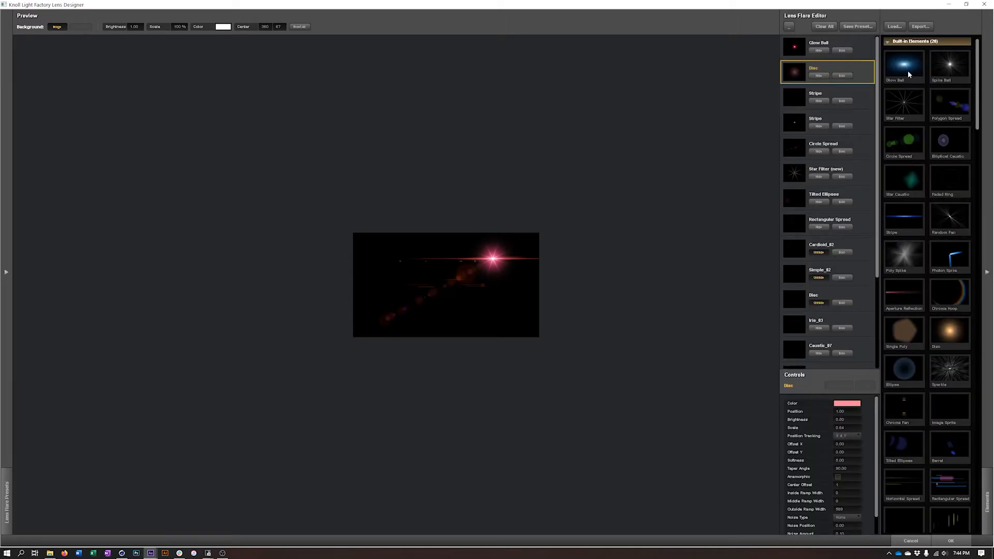
scroll(904, 90, down, 5)
scroll(907, 107, down, 15)
scroll(909, 123, down, 8)
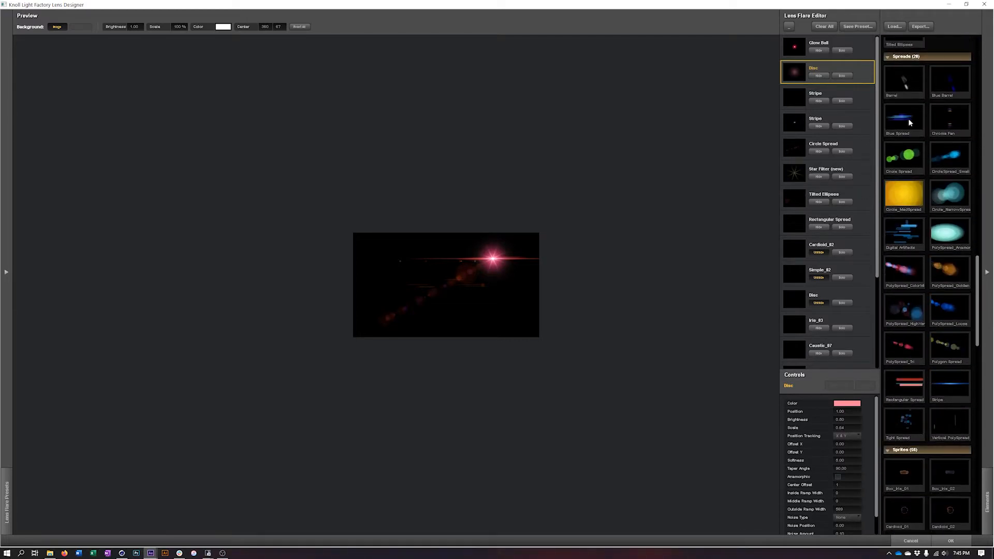
scroll(928, 175, down, 7)
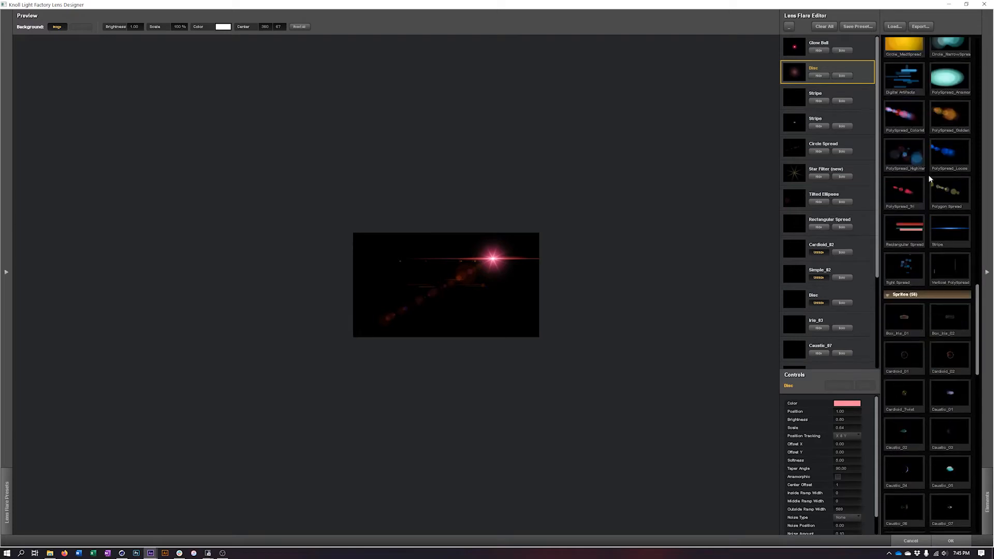
scroll(928, 179, up, 14)
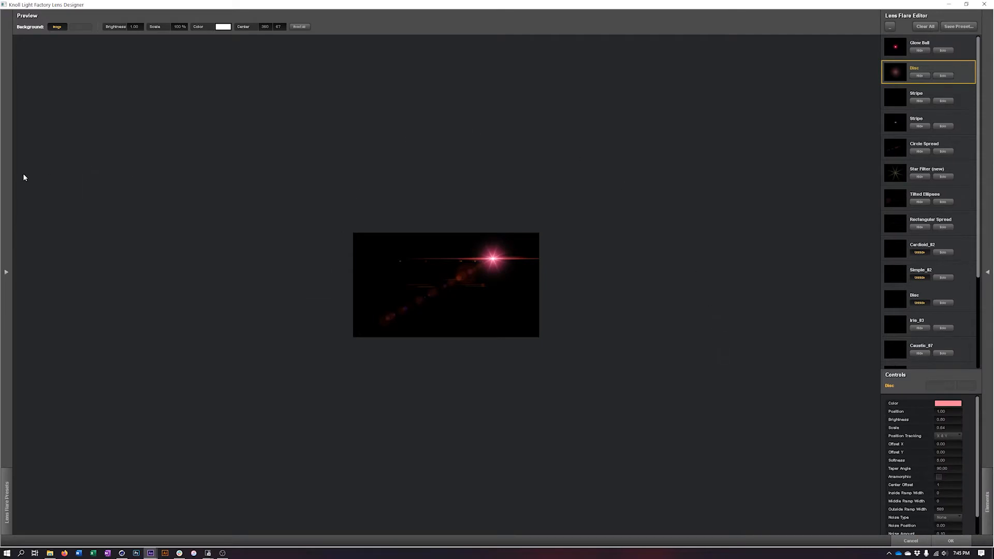
- Accept the lens design and move the flare's light source onto the sign's upper-left corner
mouse_move(6, 179)
click(957, 543)
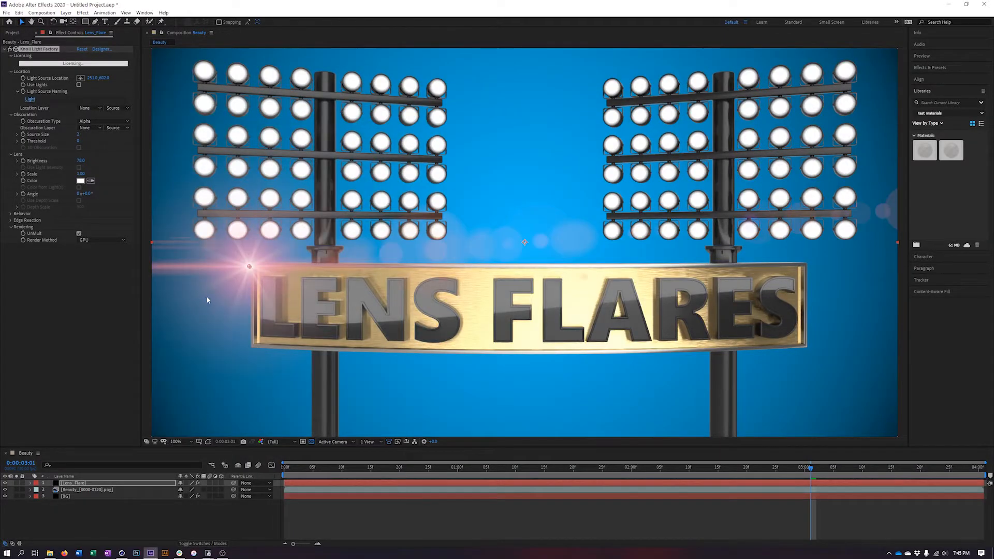
mouse_move(254, 261)
mouse_down()
mouse_move(306, 228)
mouse_move(340, 239)
mouse_move(356, 216)
mouse_move(438, 160)
mouse_move(538, 161)
mouse_move(675, 230)
mouse_move(669, 216)
mouse_move(694, 212)
mouse_move(823, 277)
mouse_move(677, 244)
mouse_move(493, 222)
mouse_move(234, 269)
mouse_move(240, 224)
mouse_move(223, 262)
mouse_move(255, 267)
mouse_move(306, 233)
mouse_move(382, 262)
mouse_move(525, 269)
mouse_move(256, 267)
mouse_up()
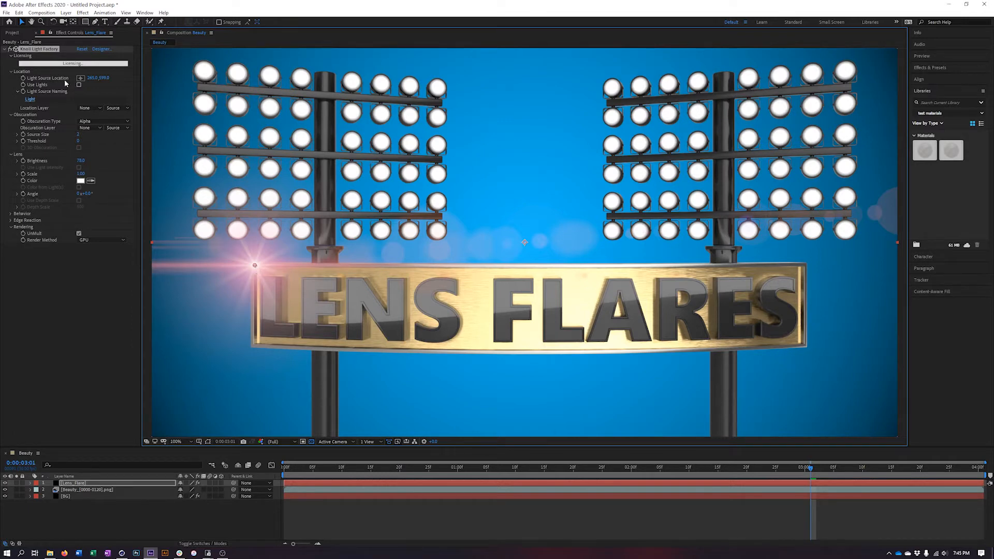
- Expand the flare's Behavior settings, review the Looping Behavior options, and try a lens angle change and undo it
click(10, 214)
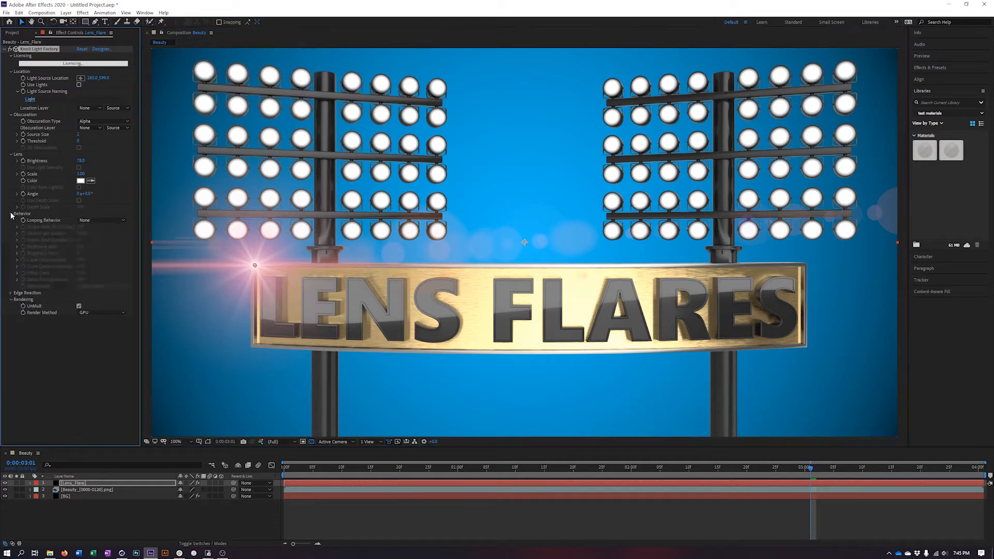
click(109, 223)
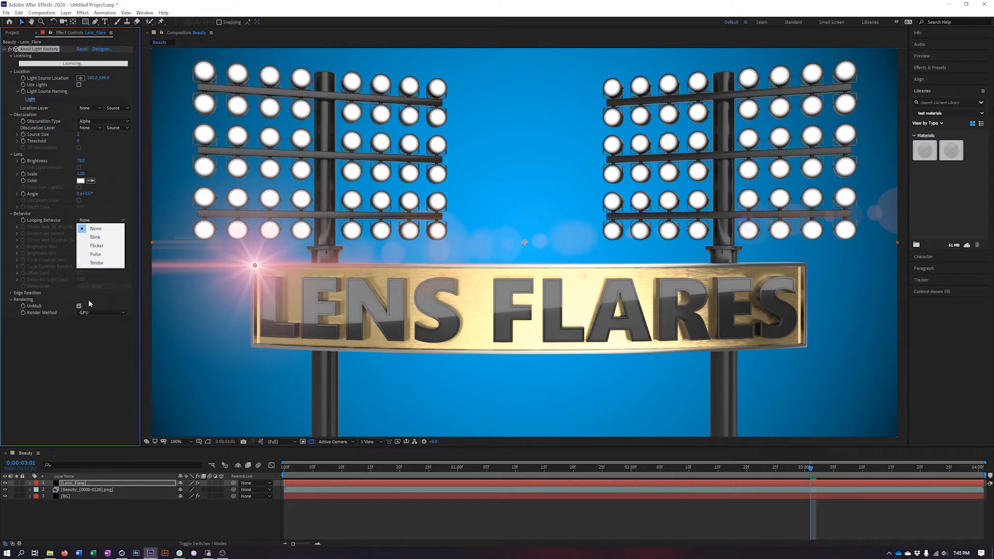
click(99, 196)
drag(91, 194, 141, 196)
key(ctrl+z)
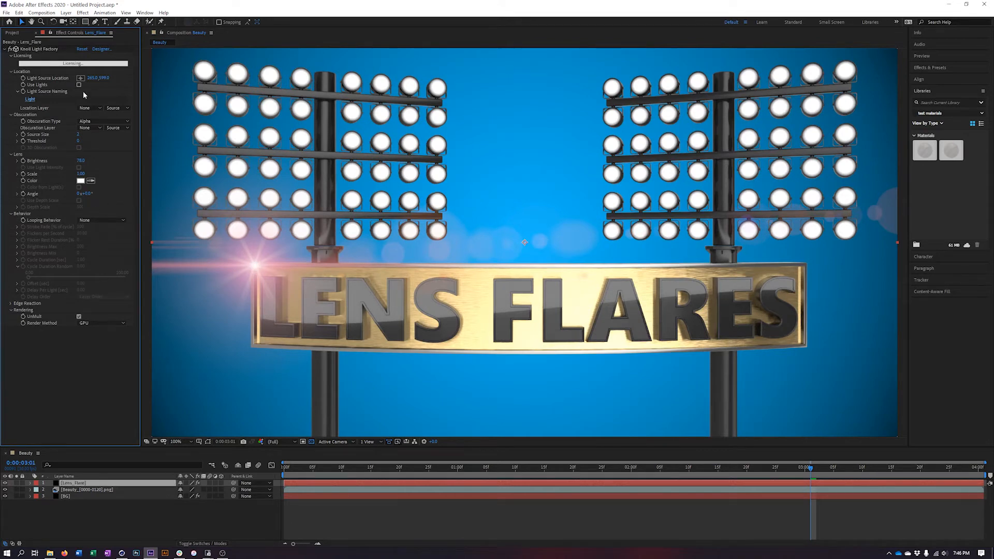
- Reposition the flare's light source around the sign's upper-left corner and place it just above the letter L
click(36, 55)
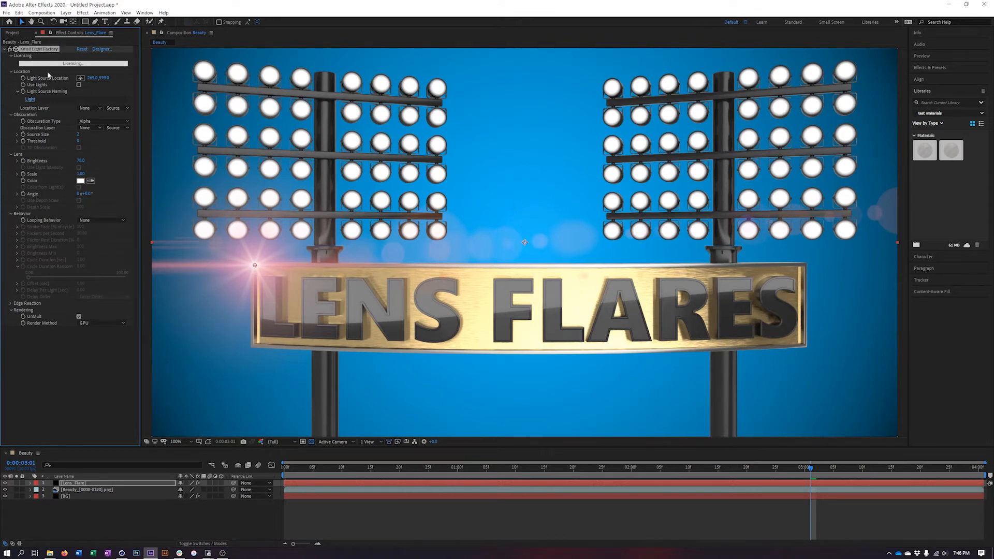
drag(255, 266, 252, 262)
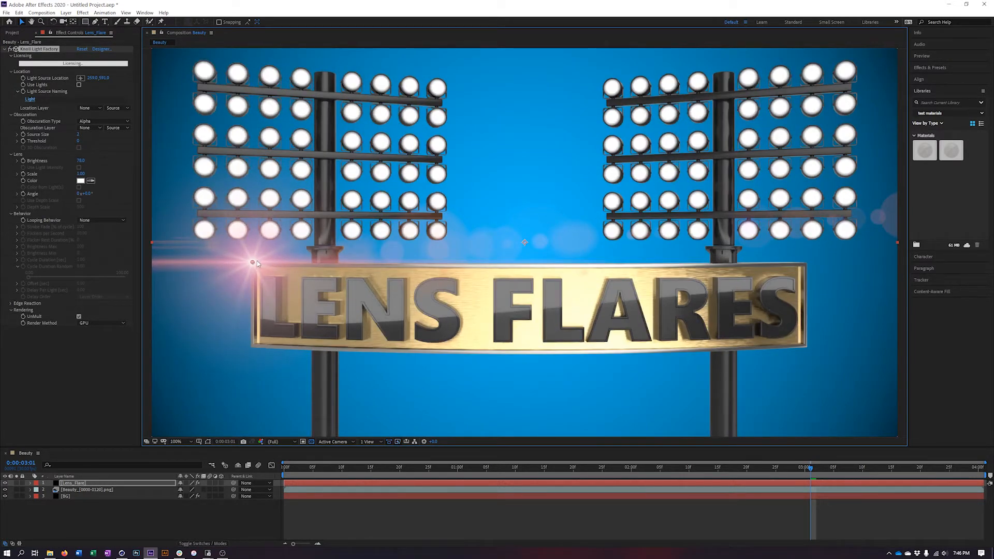
mouse_move(253, 263)
mouse_down()
mouse_move(277, 292)
mouse_move(417, 235)
mouse_move(243, 241)
mouse_move(254, 242)
mouse_move(244, 256)
mouse_move(263, 259)
mouse_up()
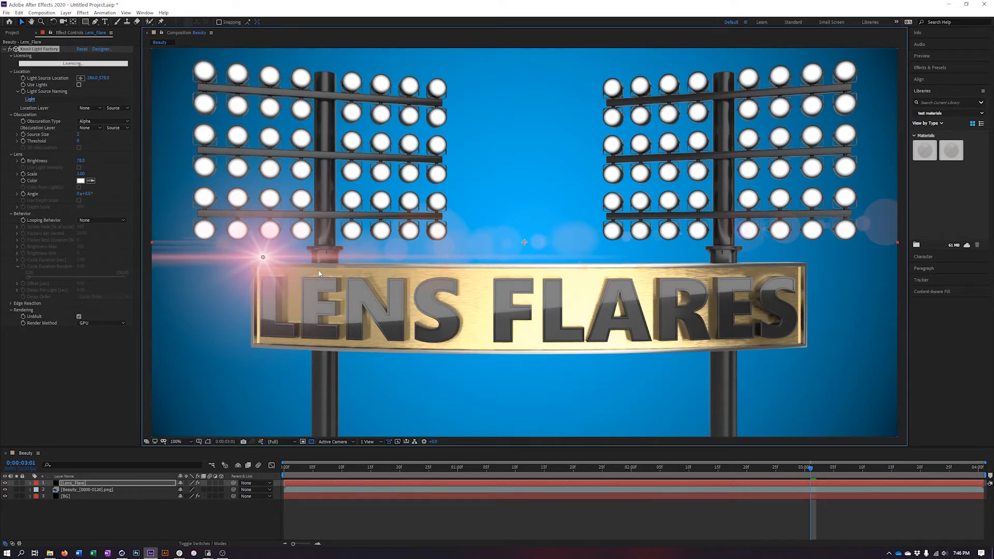
drag(263, 257, 276, 259)
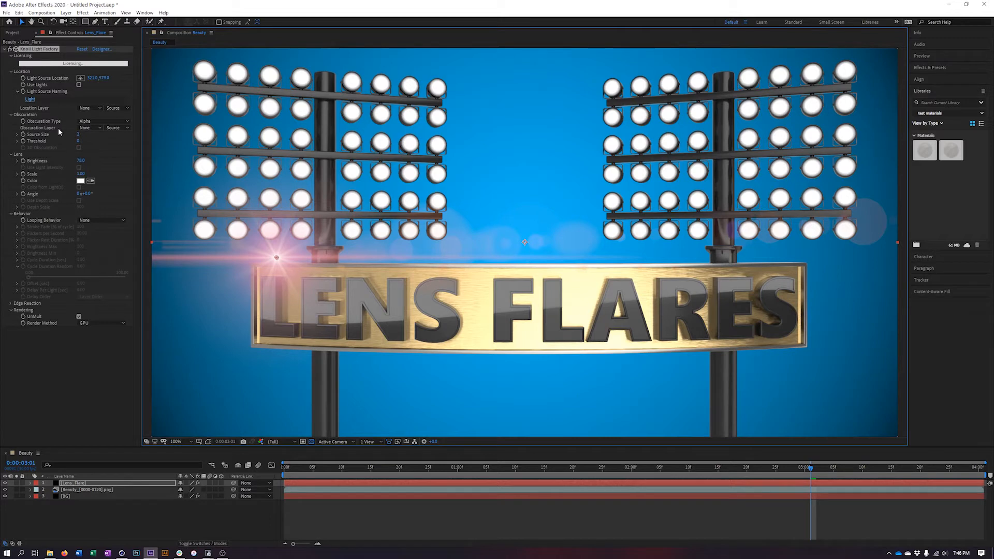
- Review the Obscuration Type options, then hide and show the BG layer to check the render's transparency
click(104, 122)
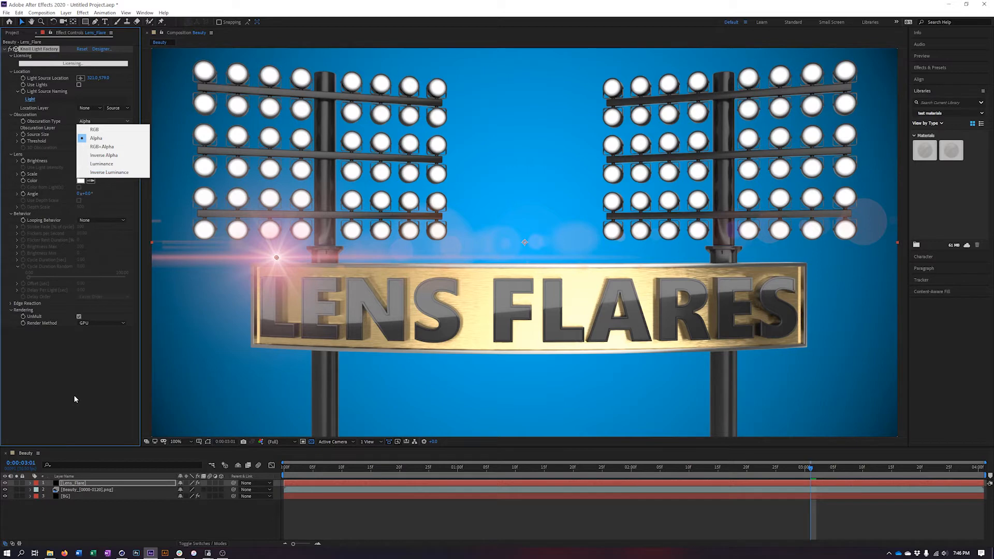
click(65, 373)
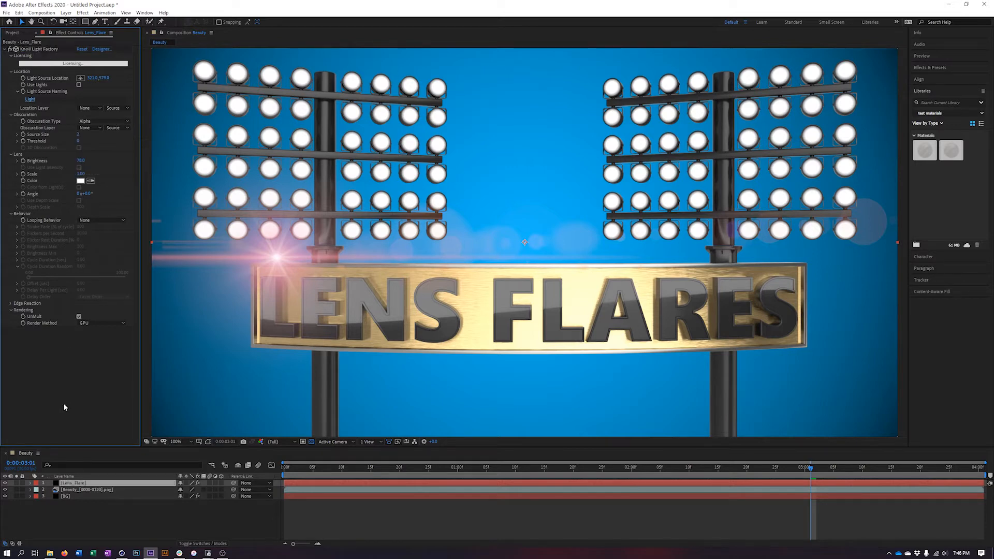
click(4, 496)
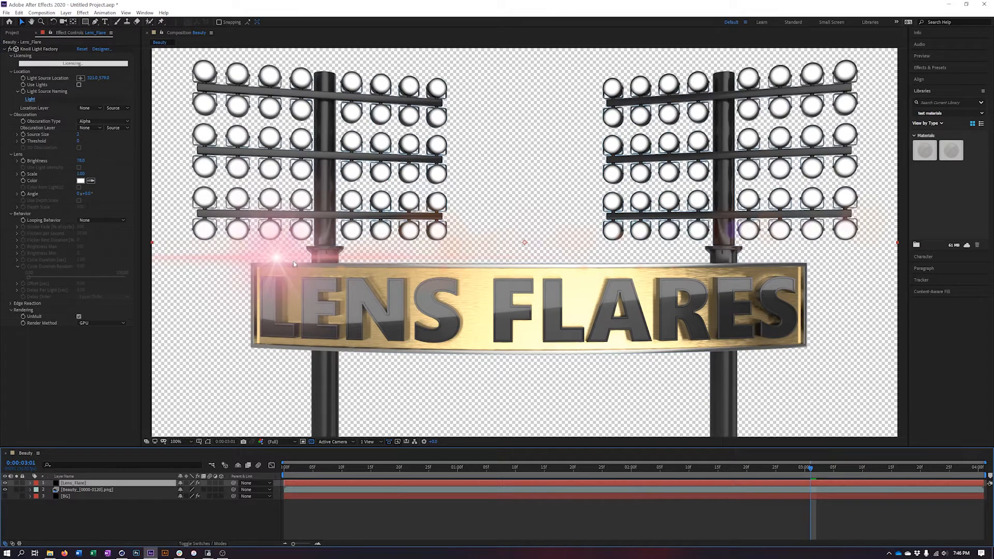
click(5, 496)
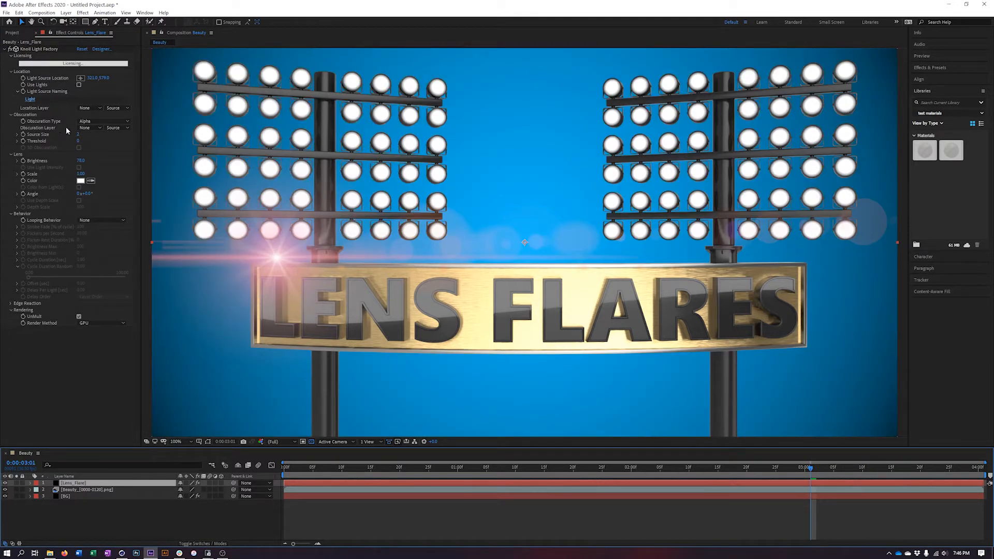
- Set the Obscuration Layer to the Beauty image sequence and move the flare's source onto the sign's upper-left corner
click(97, 128)
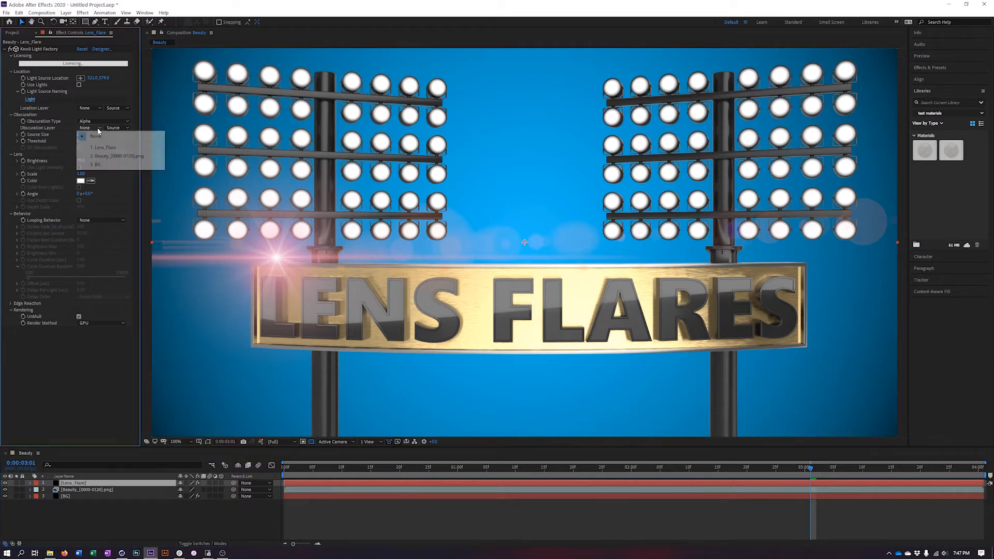
click(110, 156)
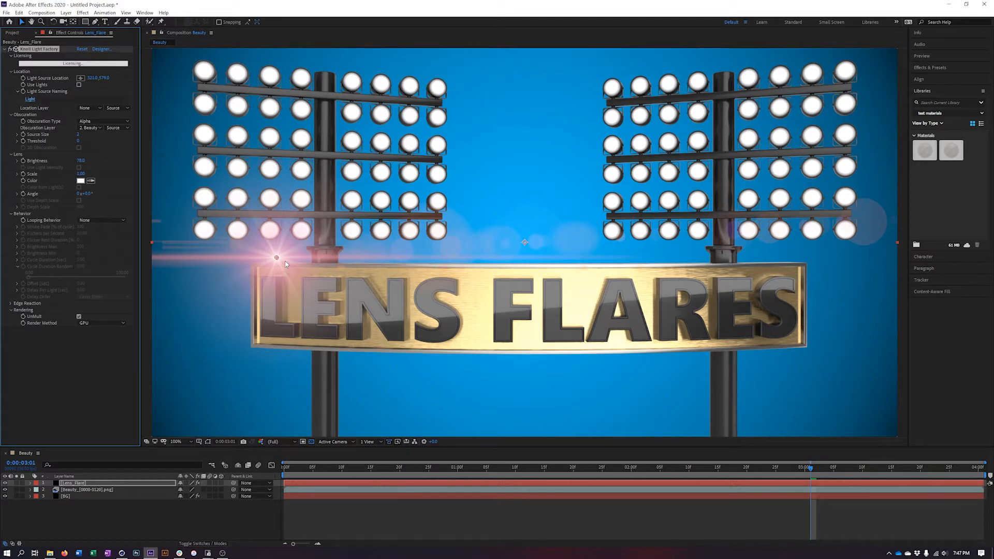
drag(277, 261, 255, 265)
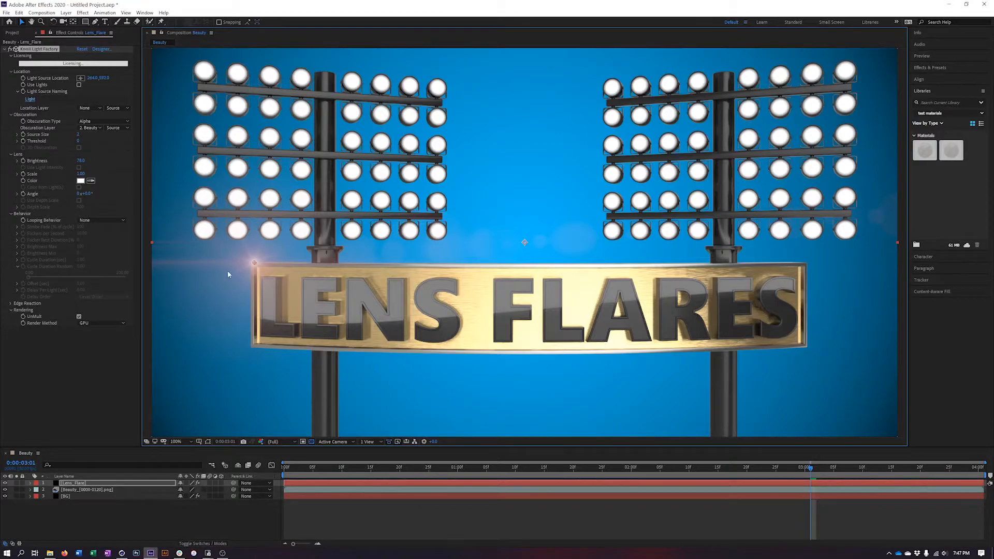
- Switch to Cinema 4D, inspect the Light_Top and Light_Bottom lights, and scrub the timeline to see how they move
click(122, 553)
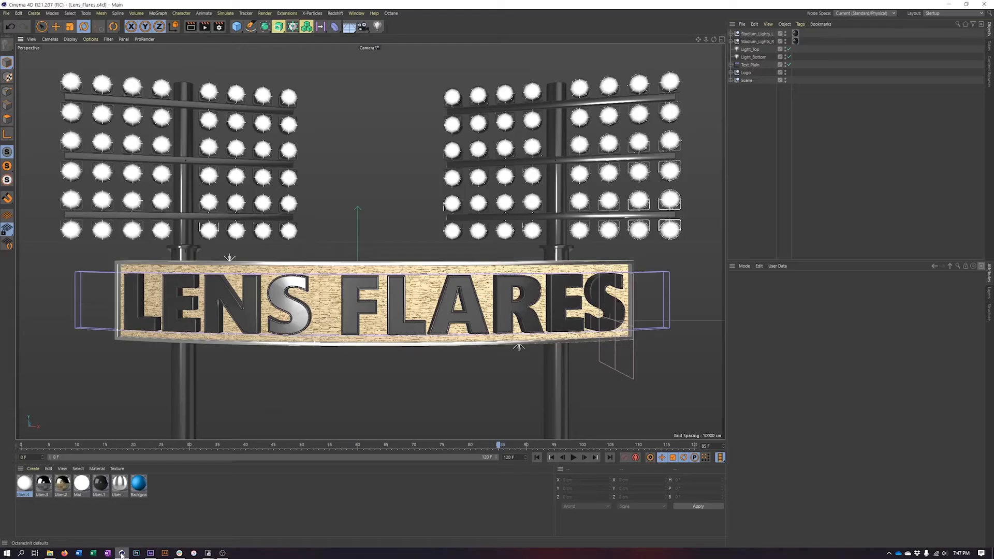
click(231, 259)
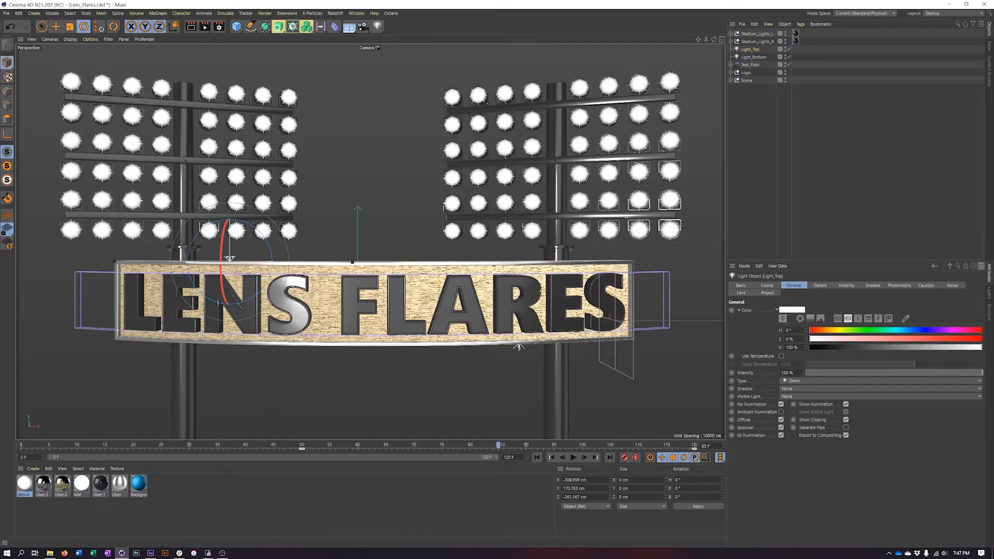
click(521, 351)
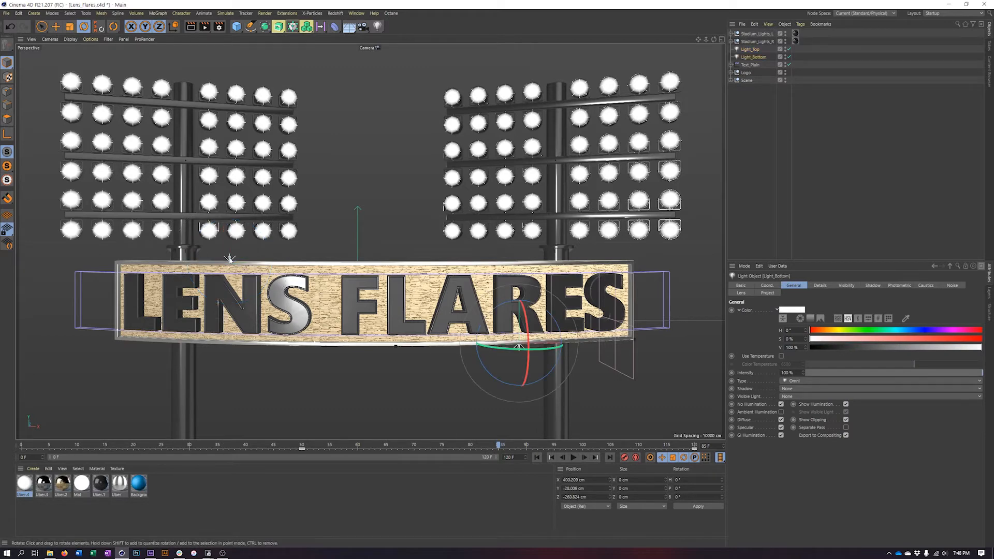
click(231, 263)
drag(49, 443, 521, 460)
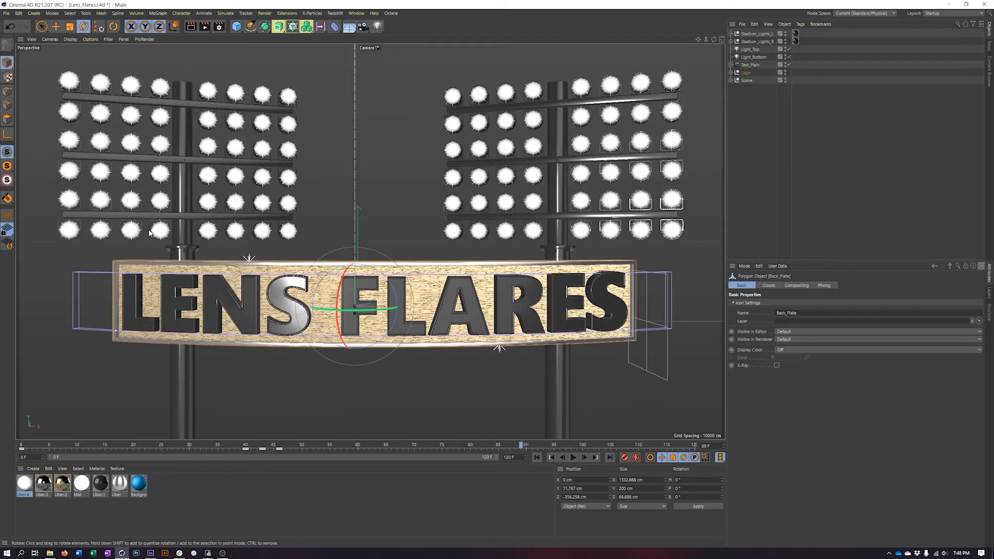
- Expand the Logo group, check Light_Bottom's No Illumination option, and scrub the timeline back to review the light's path
click(731, 73)
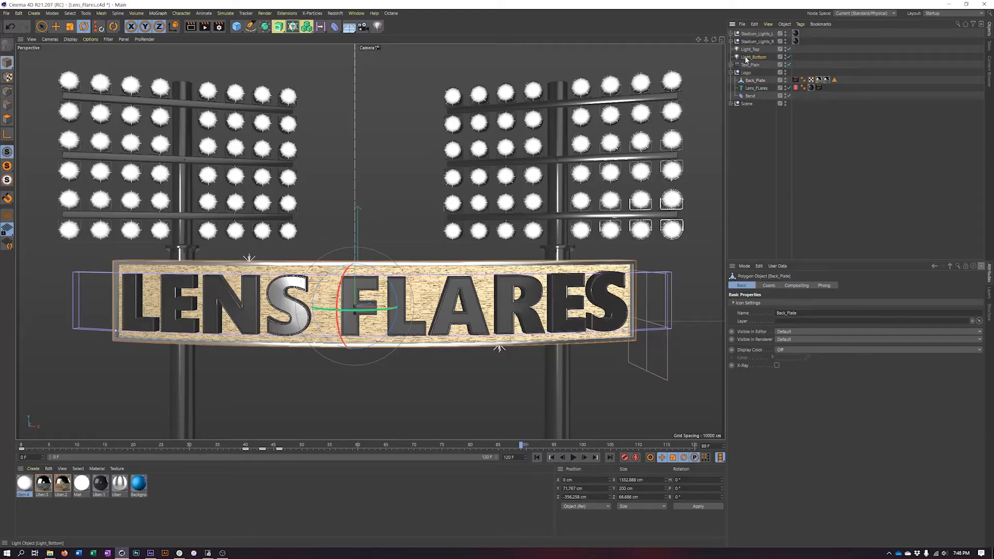
click(746, 57)
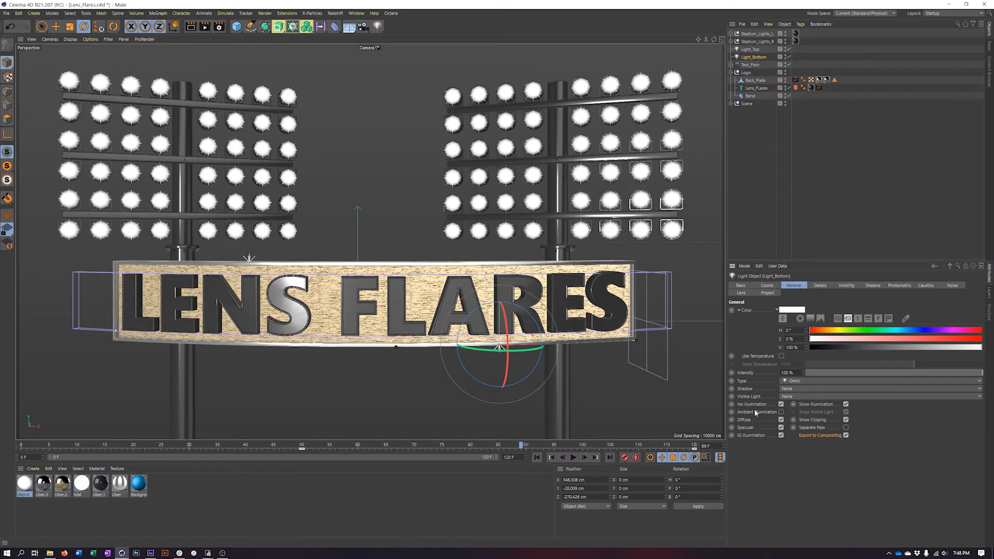
click(781, 404)
click(782, 405)
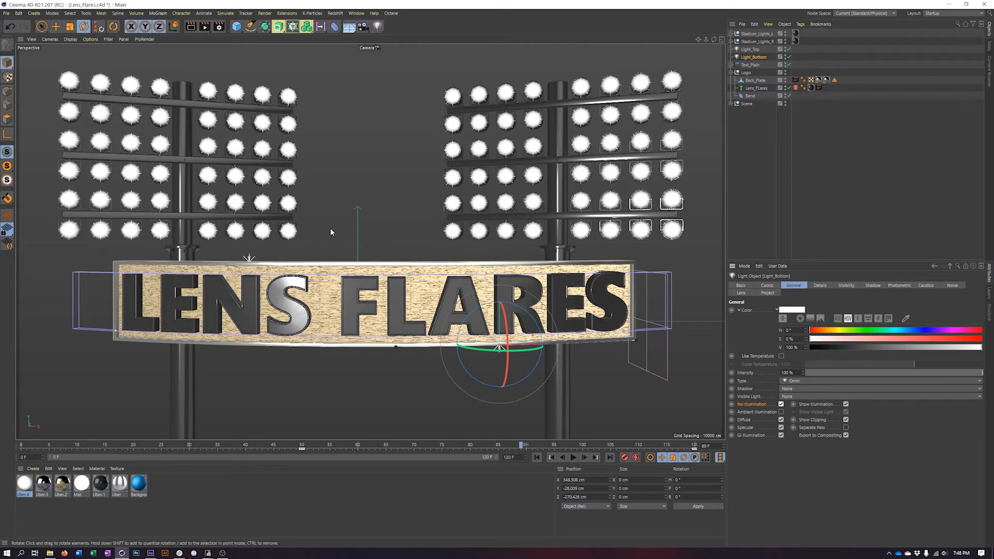
drag(523, 448, 403, 448)
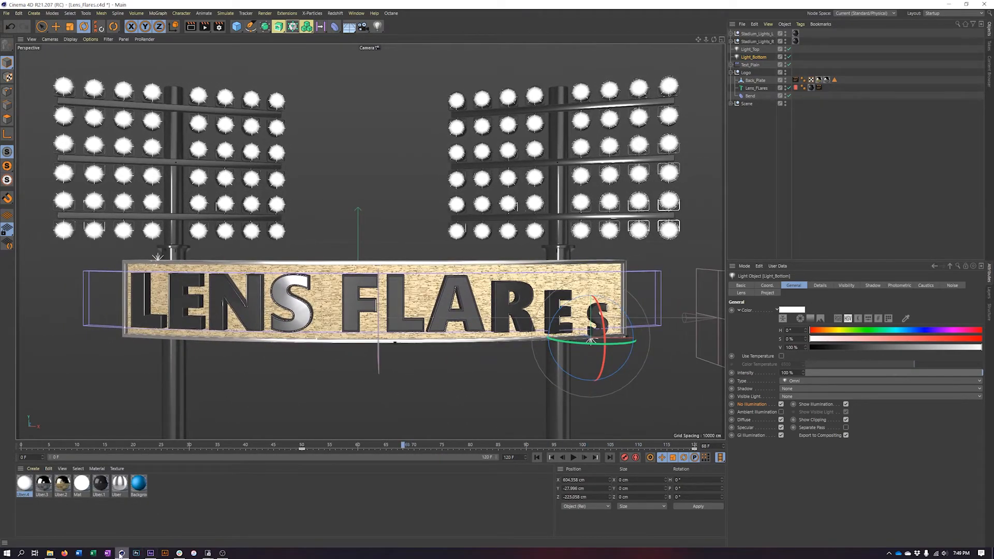
- Switch back to After Effects and import Lens_Flares.c4d from the C4d folder into the project
click(150, 553)
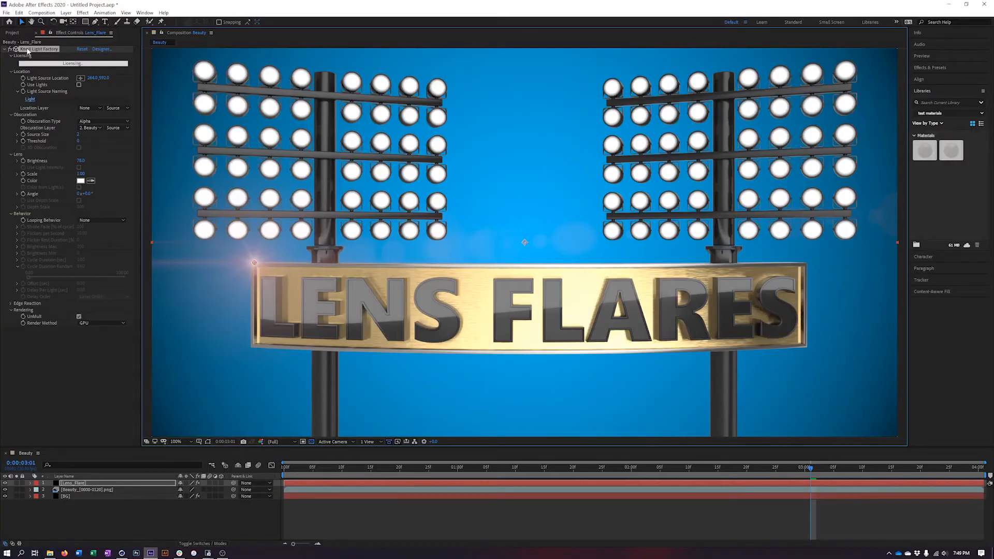
click(12, 32)
right_click(54, 158)
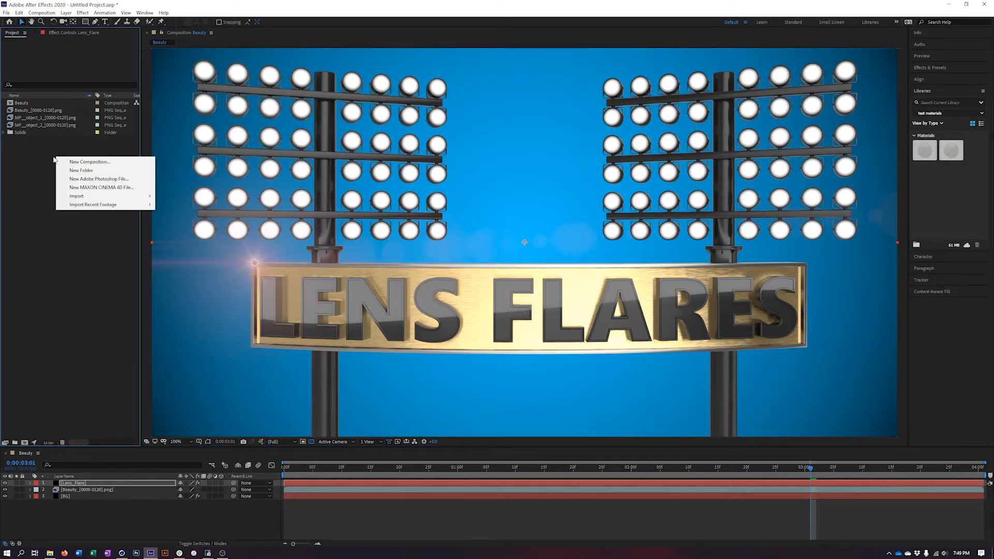
mouse_move(130, 196)
click(171, 197)
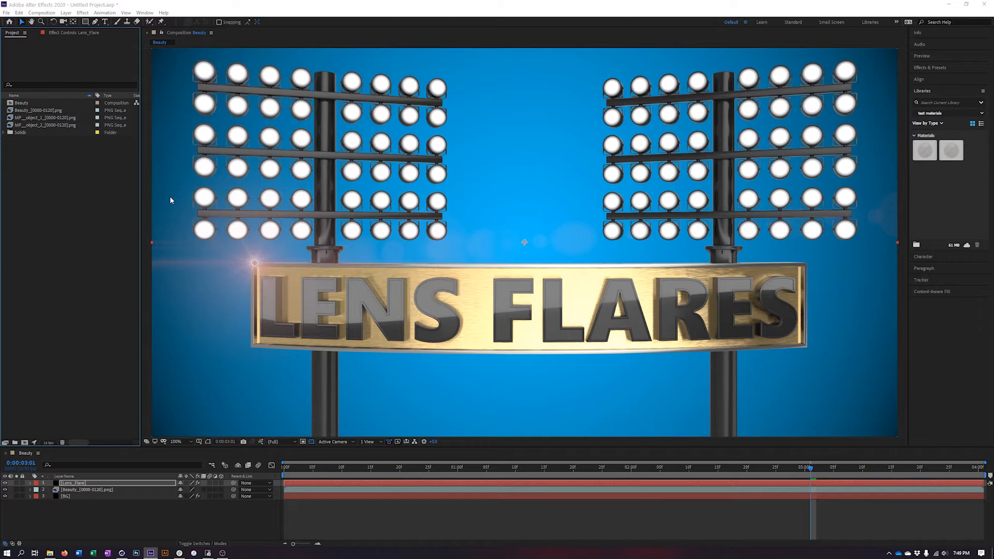
click(335, 126)
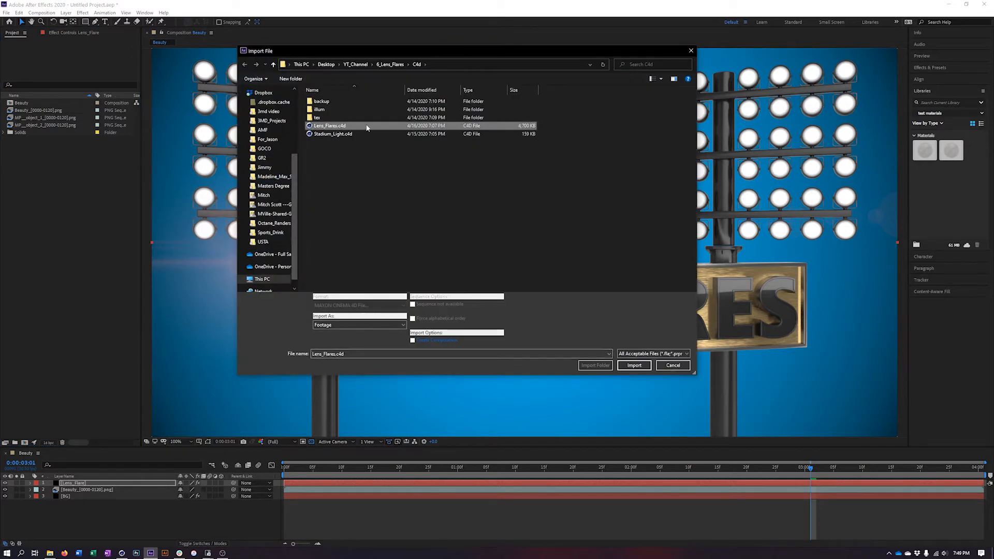
double_click(351, 126)
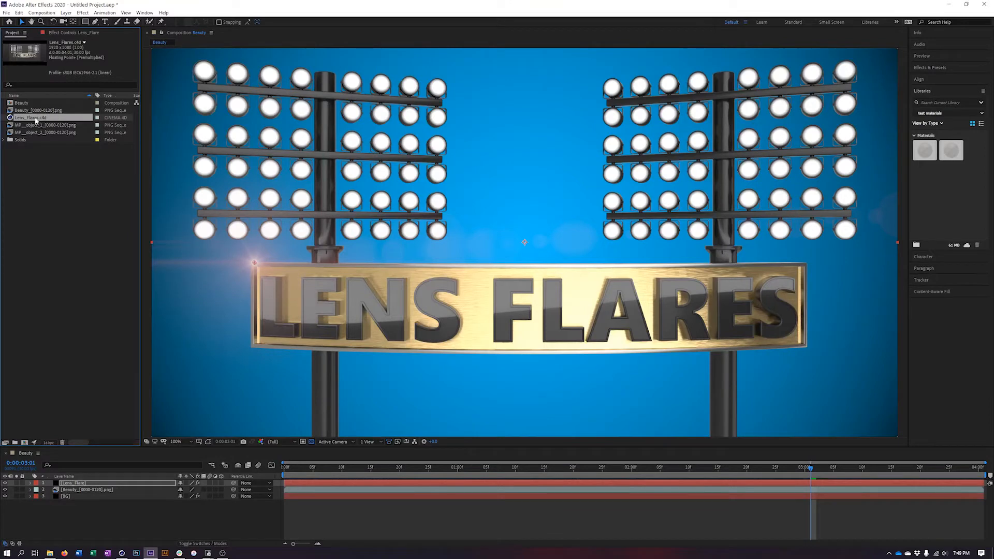
- Add Lens_Flares.c4d beneath the existing Beauty composition layers and extract its Cinema 4D scene data
drag(38, 120, 70, 518)
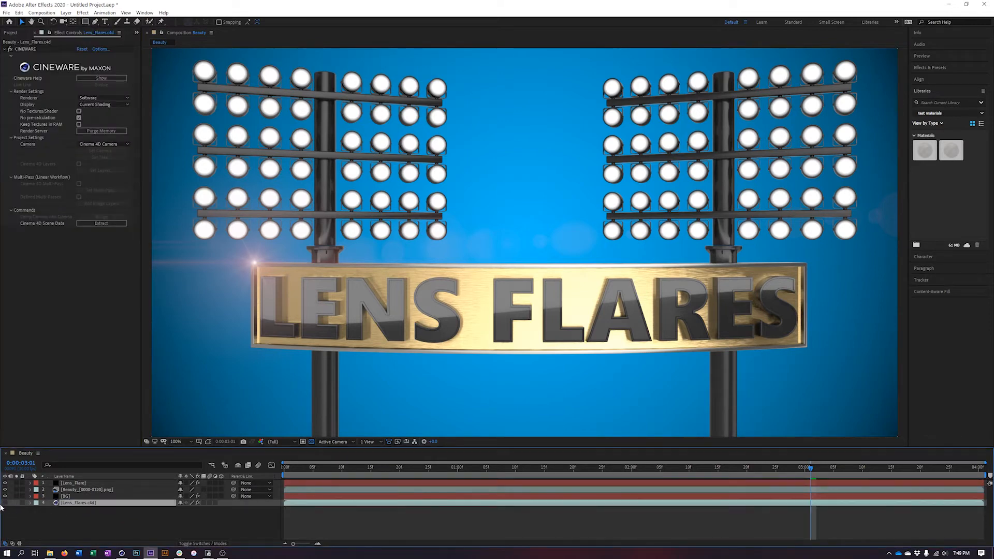
click(104, 225)
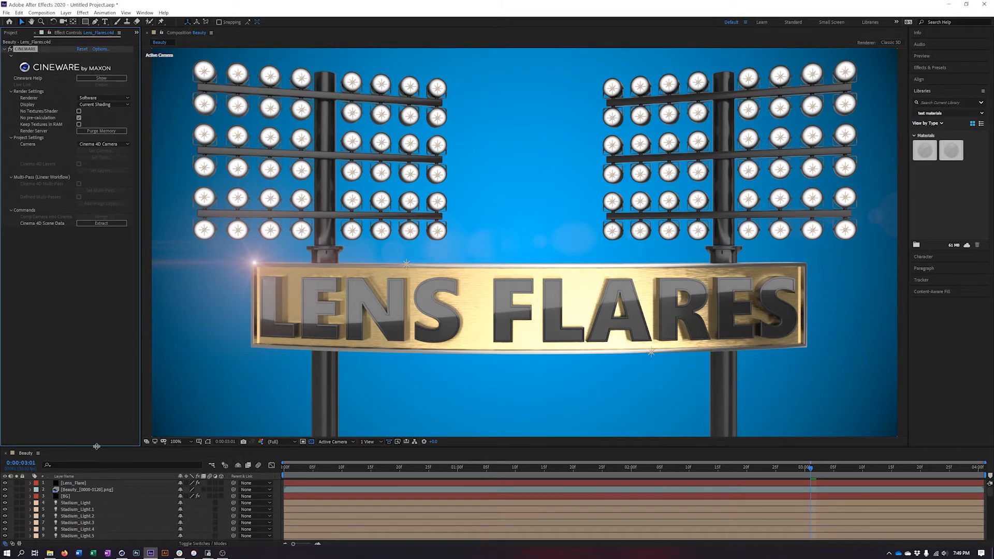
- Mark all the Stadium_Light layers as shy and hide the shy layers from the Beauty timeline
drag(95, 446, 96, 376)
scroll(96, 440, down, 1)
click(76, 411)
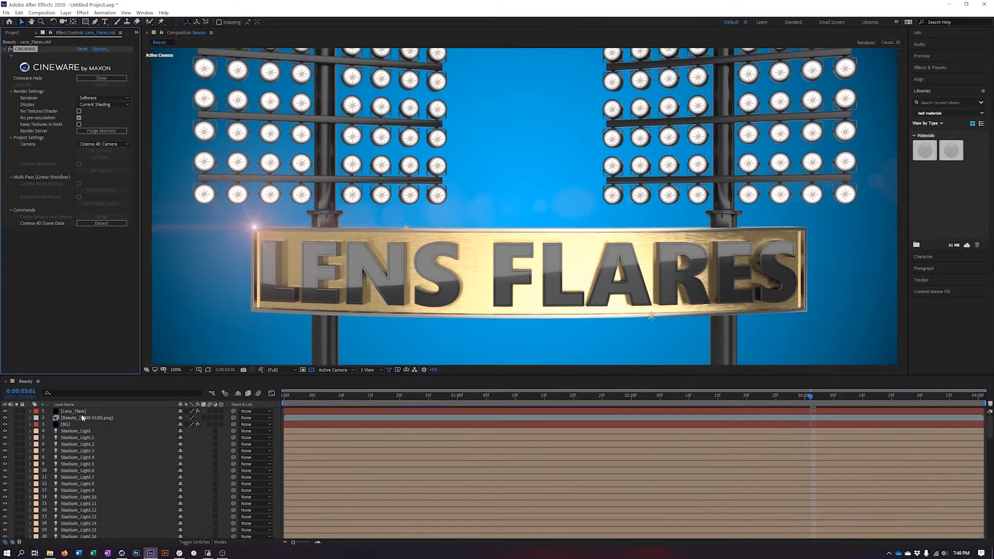
scroll(104, 467, down, 20)
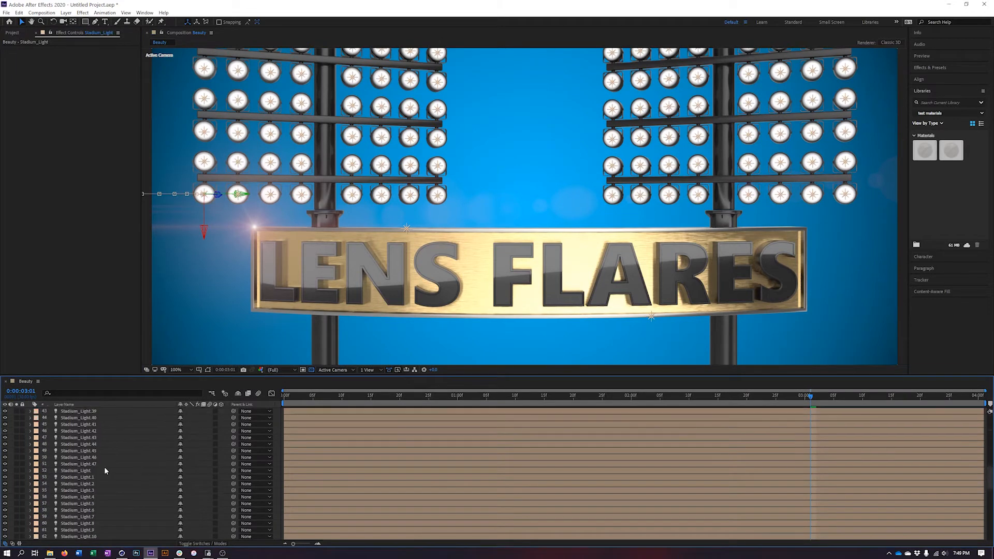
scroll(91, 490, up, 1)
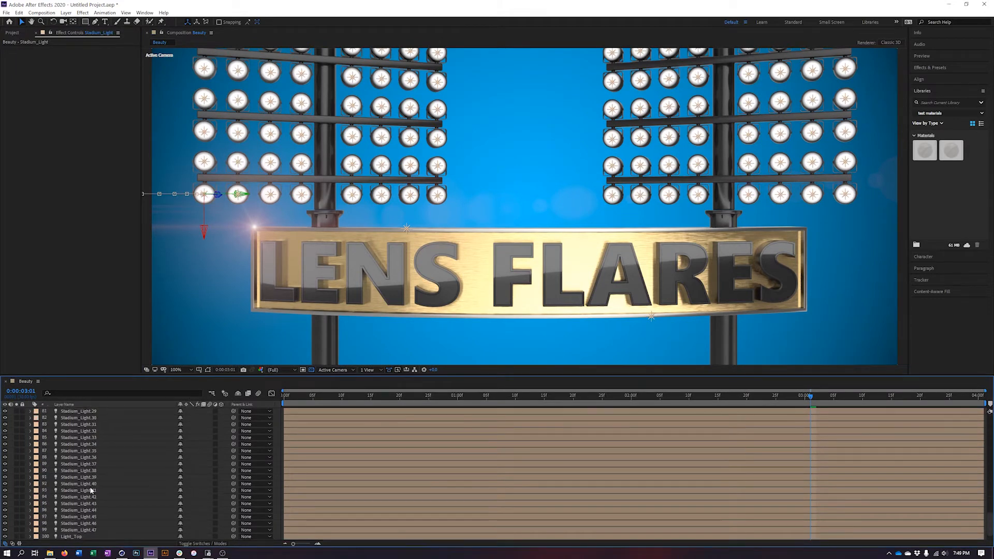
shift+click(83, 527)
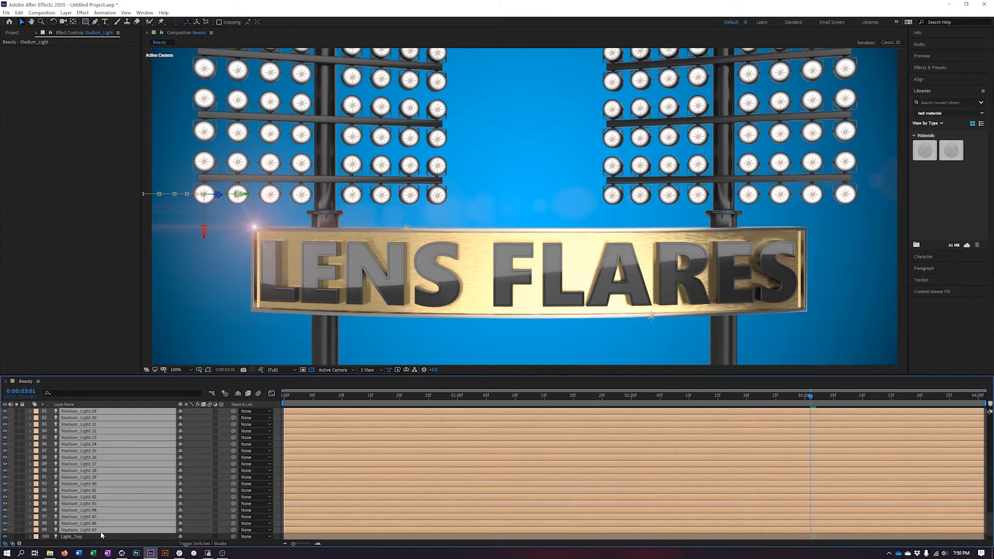
click(180, 530)
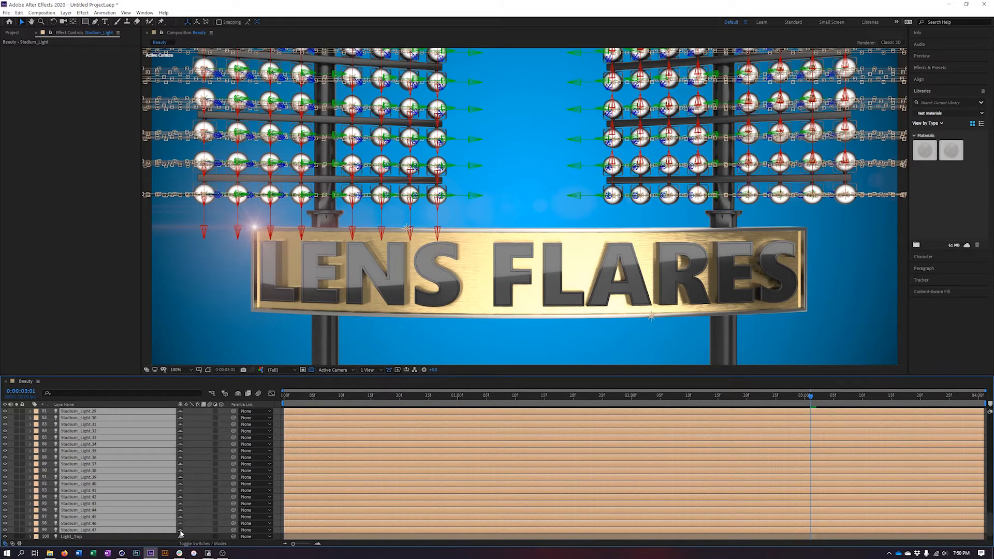
click(237, 395)
click(77, 471)
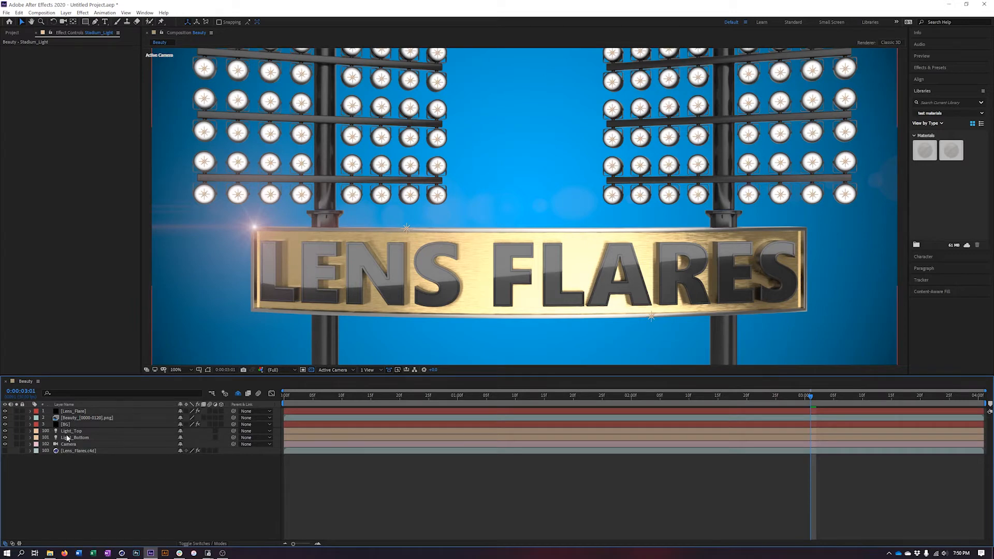
- Inspect the extracted Light_Top, Light_Bottom and Camera layers and scrub back to 0:00:01:29 to review their motion
click(71, 432)
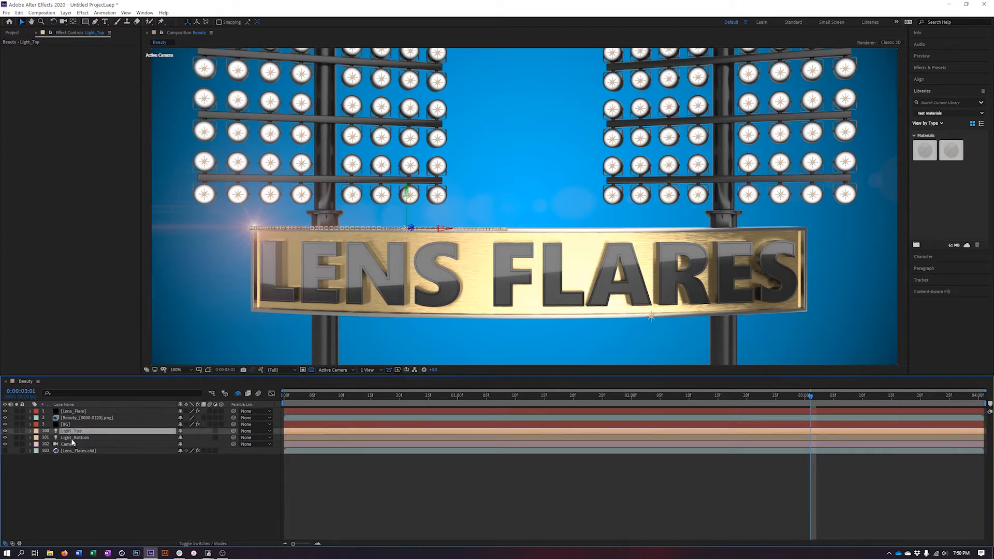
click(73, 439)
click(68, 444)
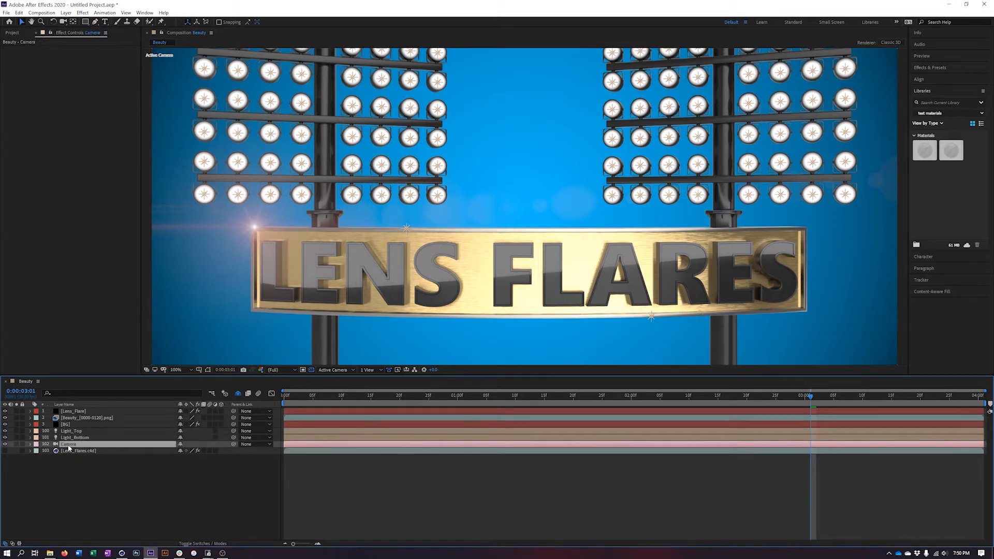
click(84, 480)
click(70, 444)
drag(812, 400, 630, 402)
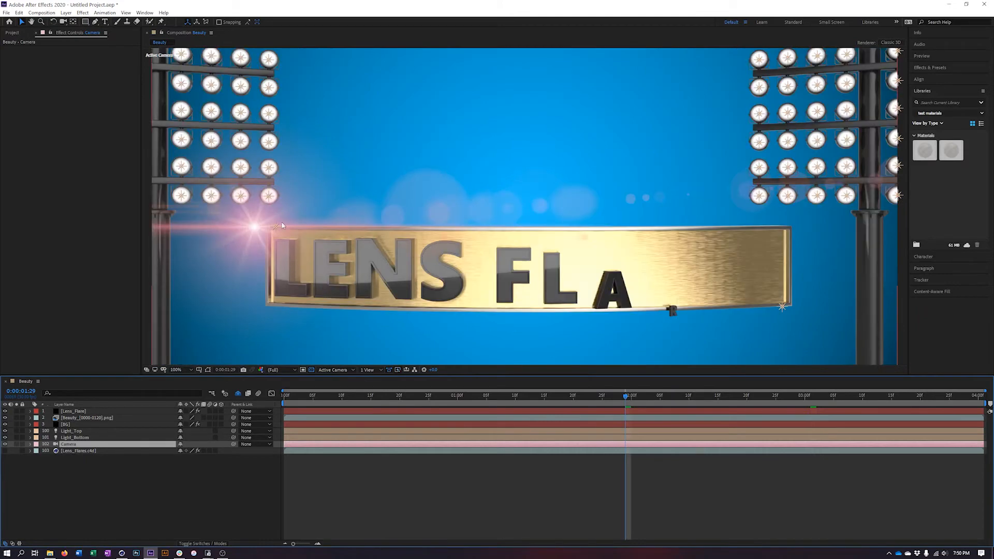
- Switch to Cinema 4D to check the scene's timeline, then return to After Effects and scrub to compare how the imported lights move
click(121, 554)
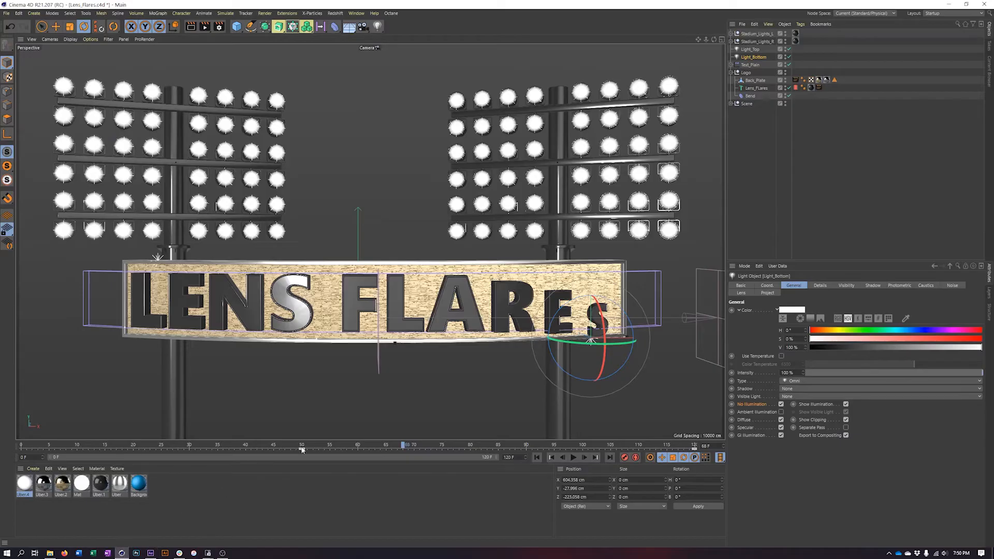
mouse_move(403, 448)
mouse_down()
mouse_move(467, 451)
mouse_move(387, 456)
mouse_up()
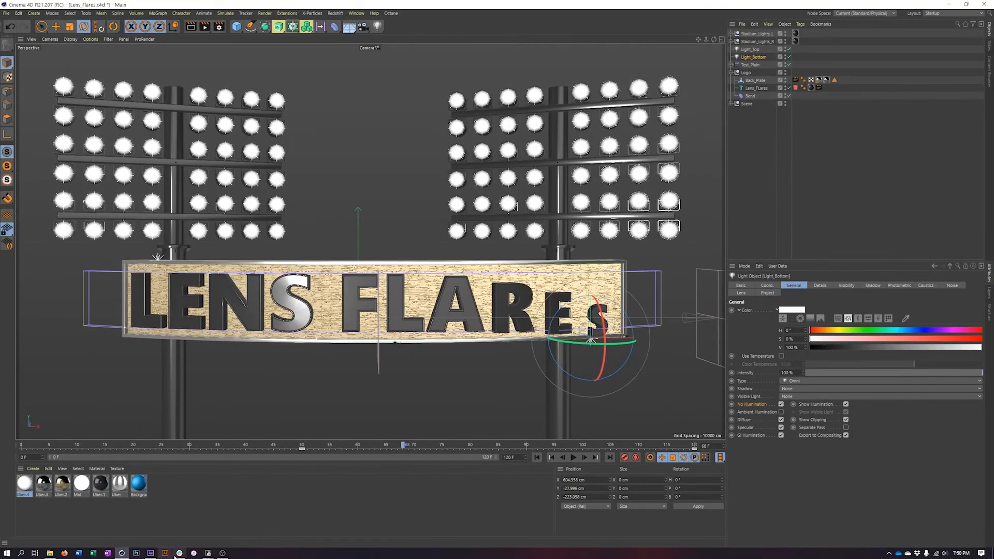
click(150, 554)
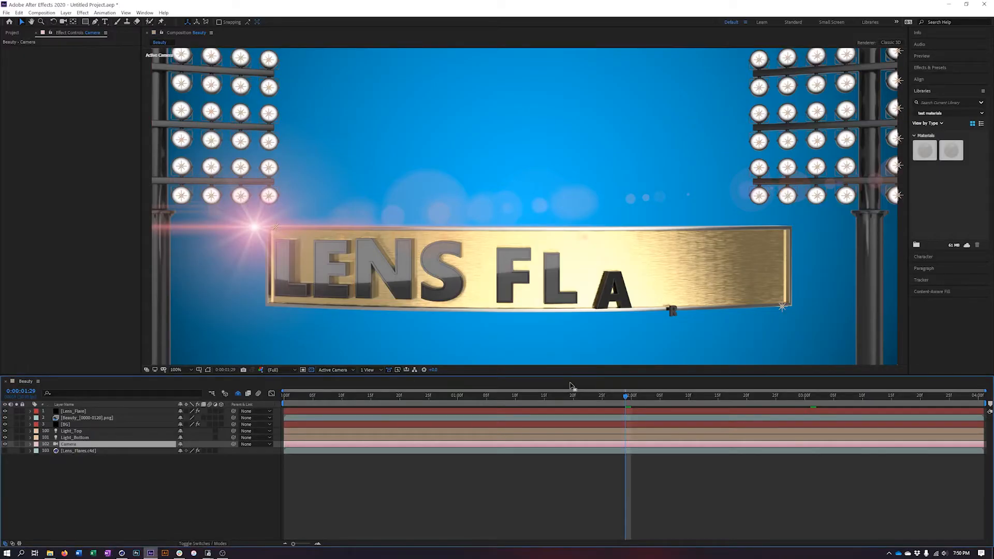
drag(614, 399, 533, 398)
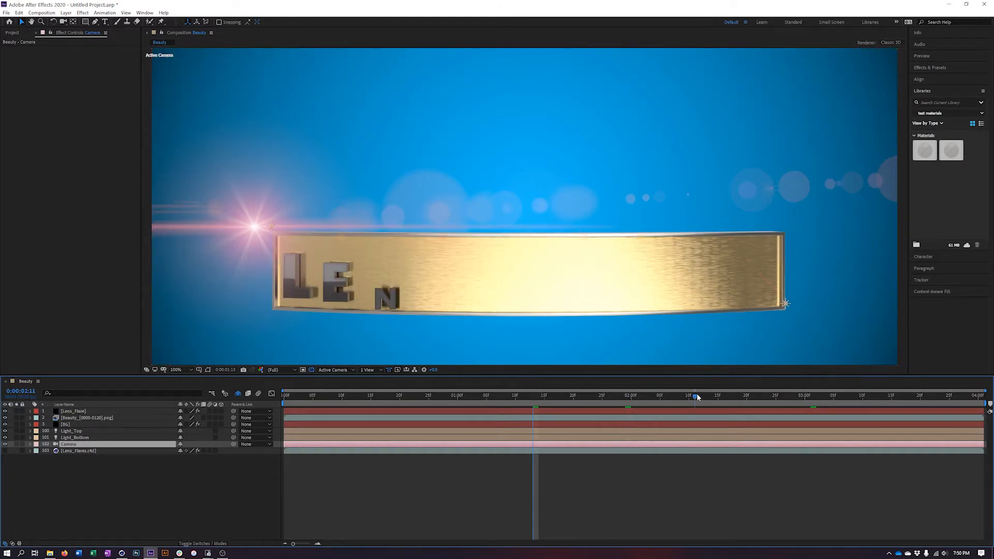
click(696, 397)
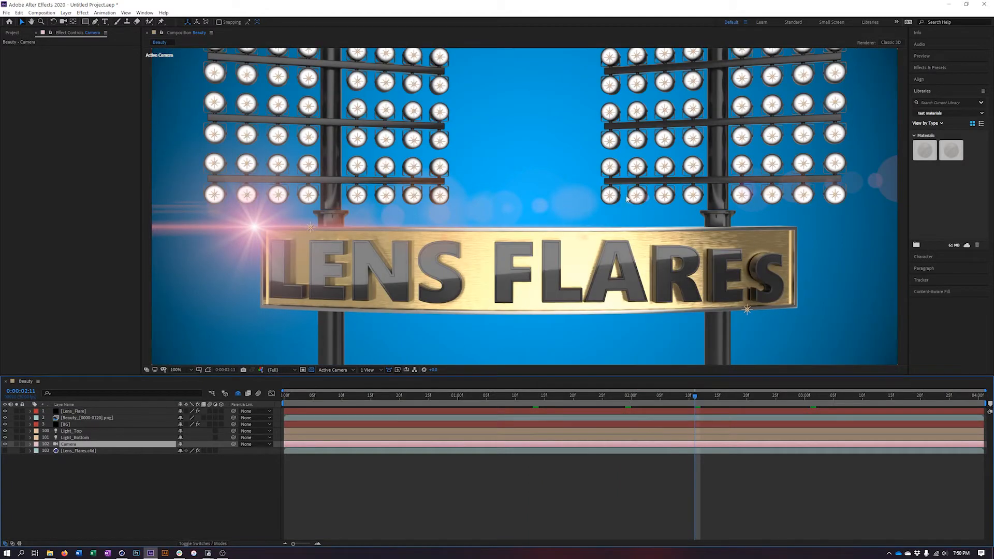
drag(671, 400, 748, 398)
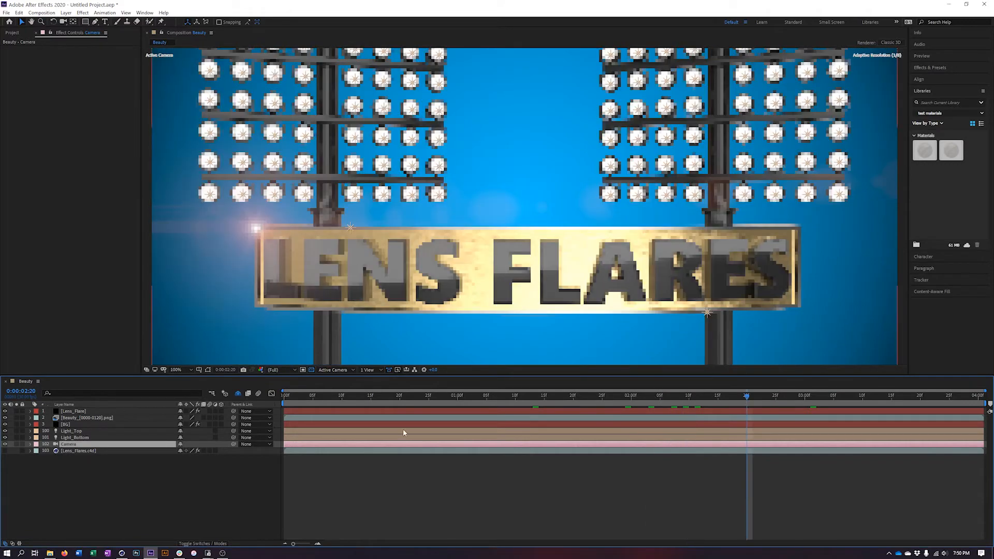
- Move the Beauty image sequence and BG layers below the Camera layer and delete the Lens_Flares.c4d layer
click(84, 418)
shift+click(67, 425)
drag(67, 424, 73, 449)
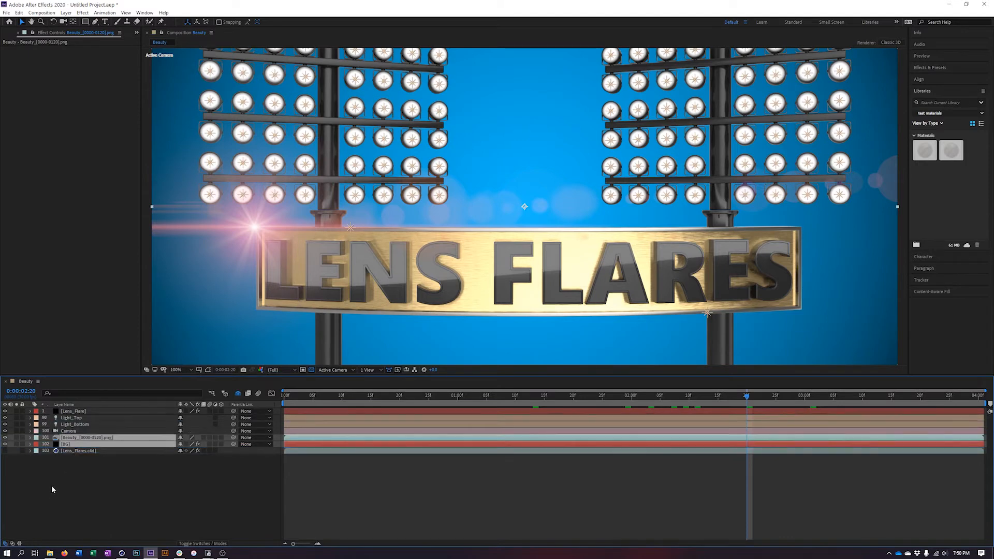
click(79, 451)
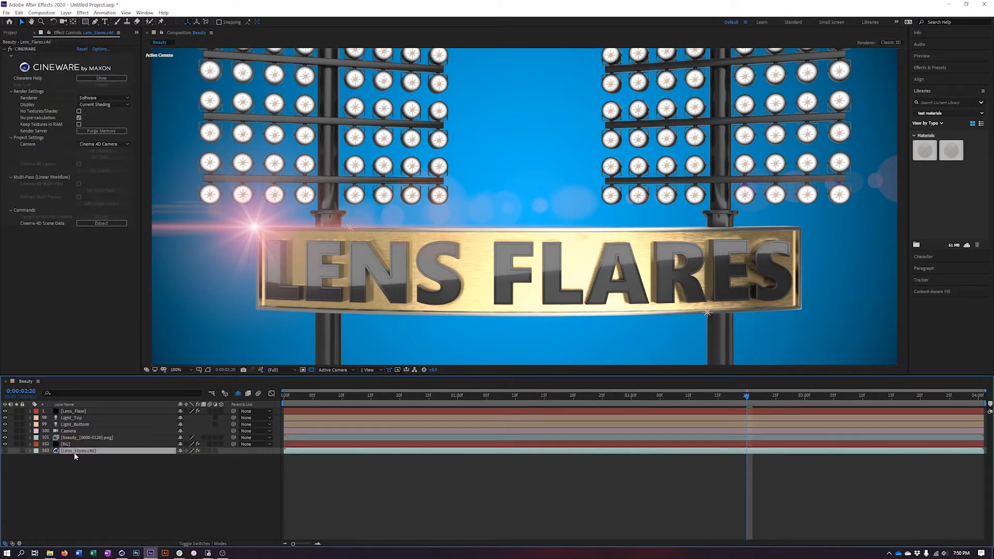
key(Delete)
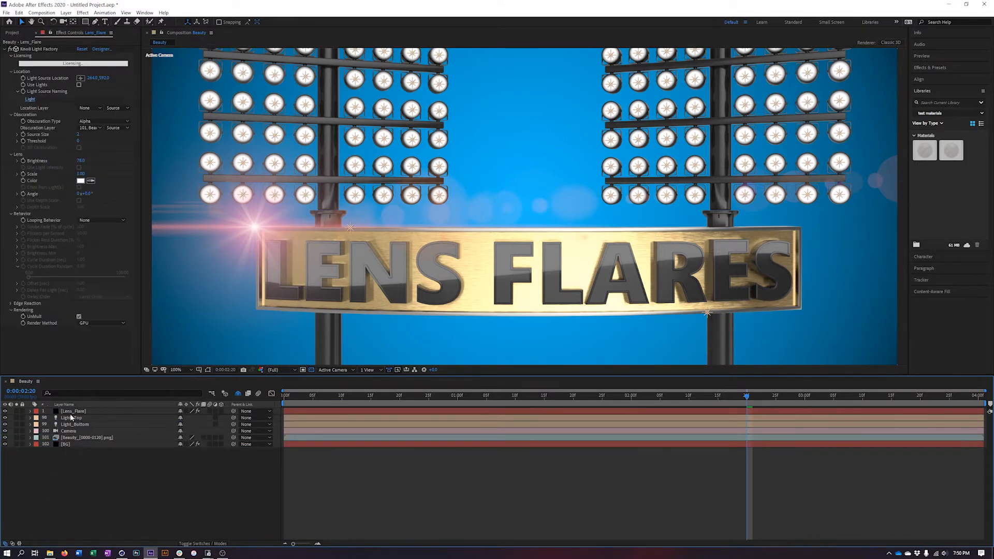
- Enable Use Lights in the Lens_Flare layer's Knoll Light Factory effect and set the light source name to match to Top
click(79, 412)
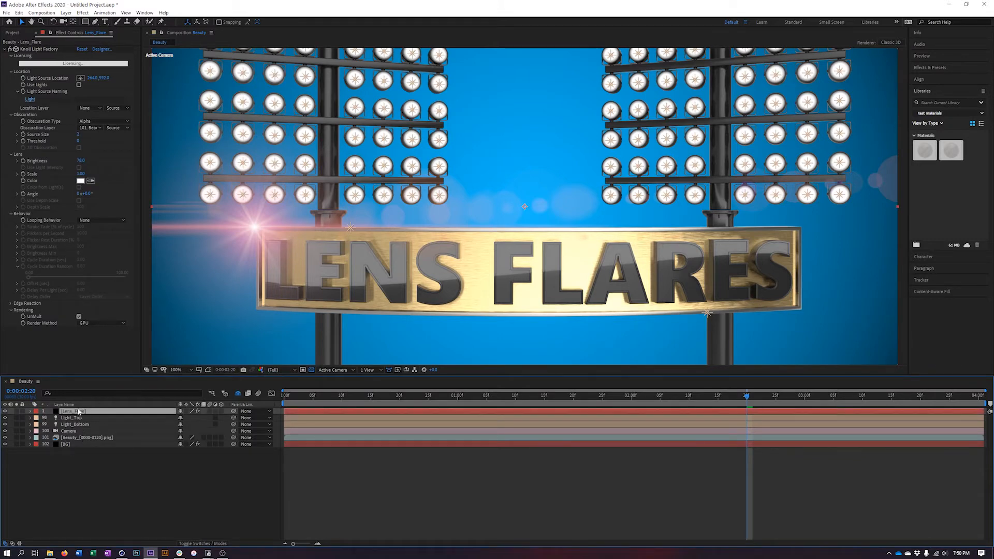
click(78, 84)
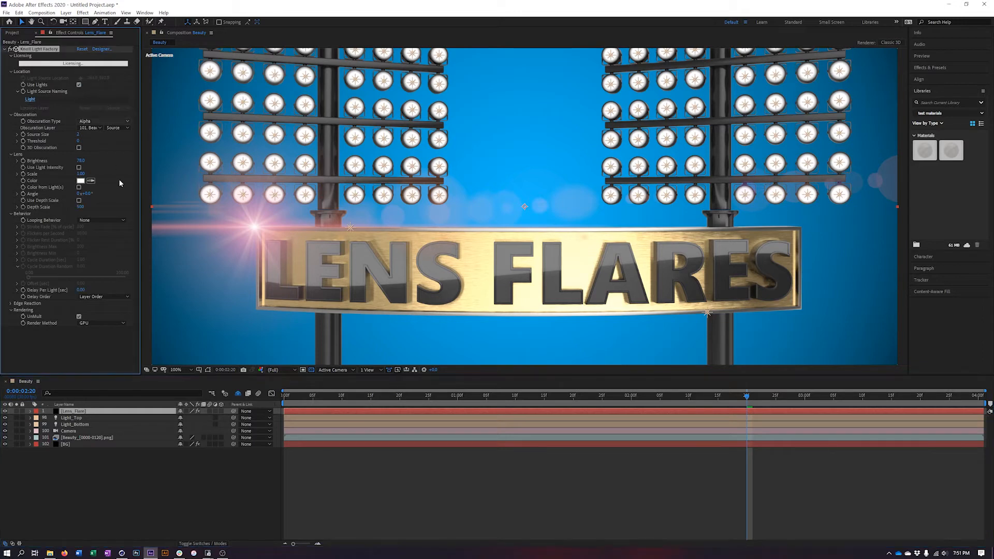
click(33, 102)
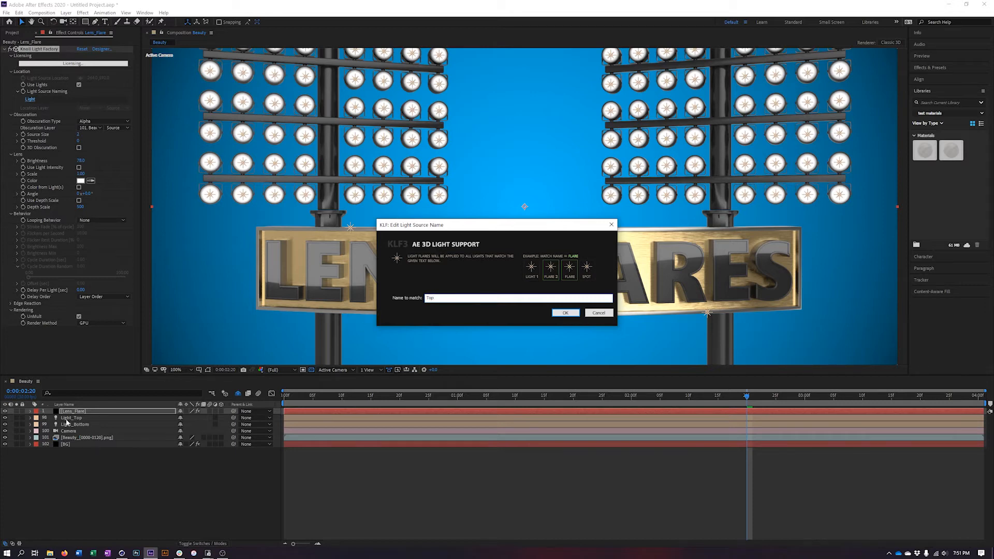
click(566, 313)
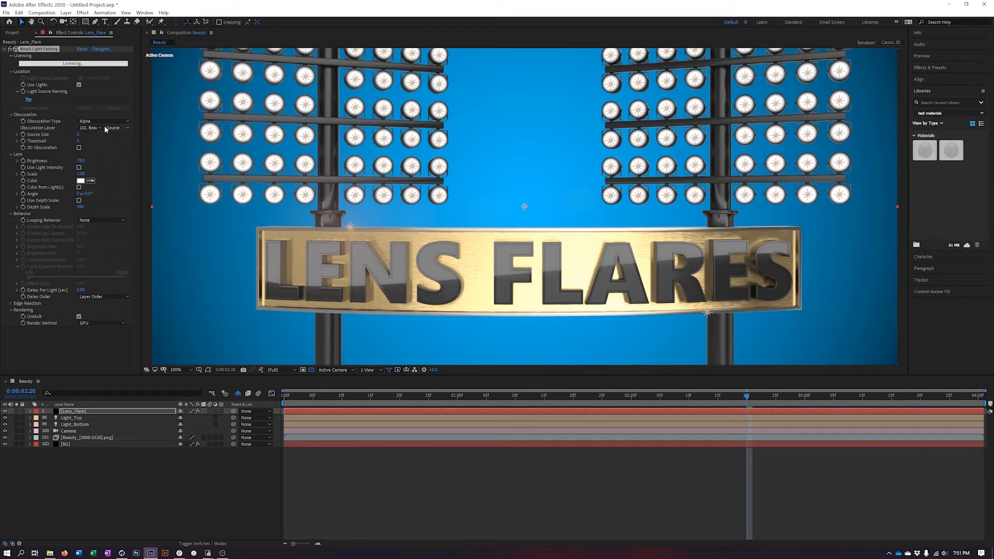
- Set the flare's Obscuration Layer to None and preview the timeline to check the flare tracks the Light_Top layer
click(91, 128)
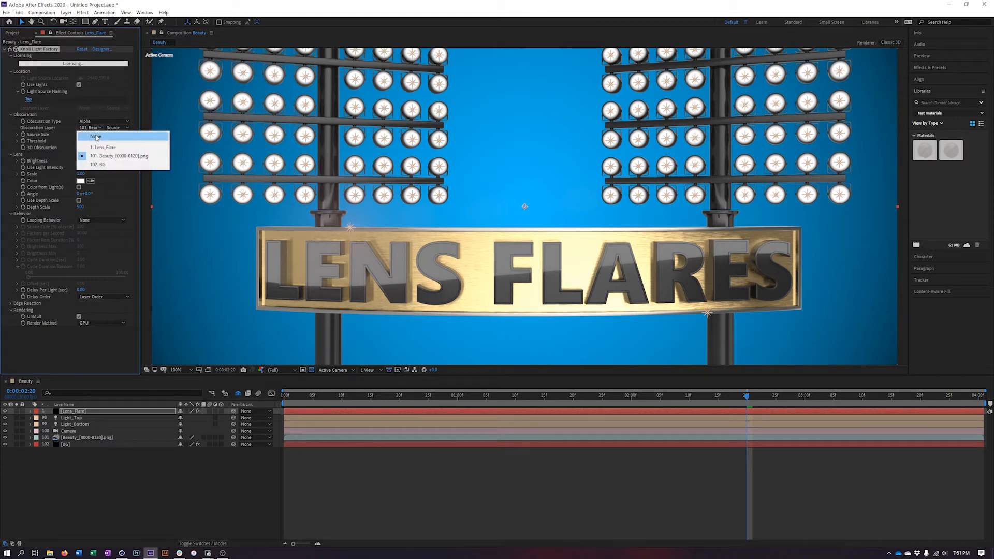
click(97, 138)
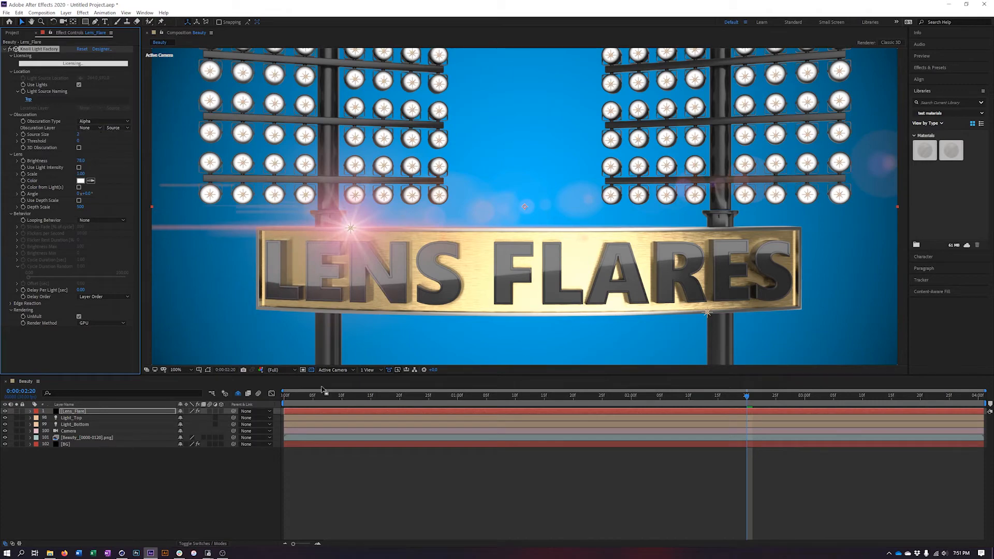
drag(749, 398, 615, 403)
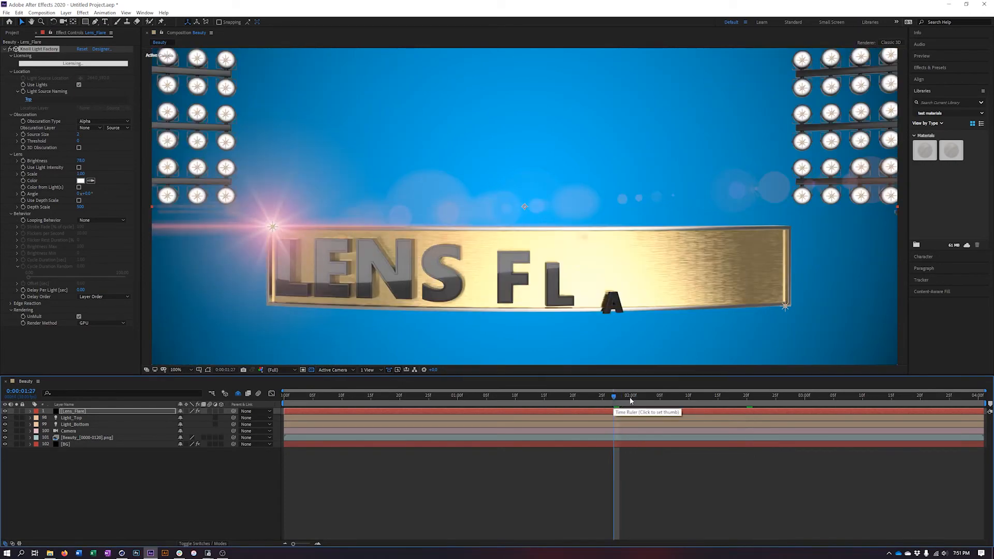
drag(613, 399, 669, 405)
key(space)
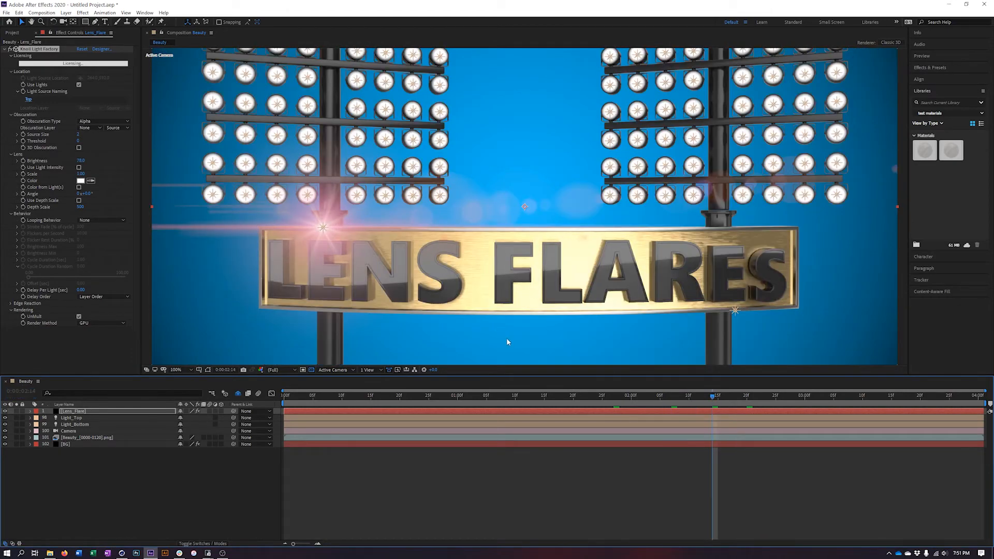
drag(714, 398, 777, 399)
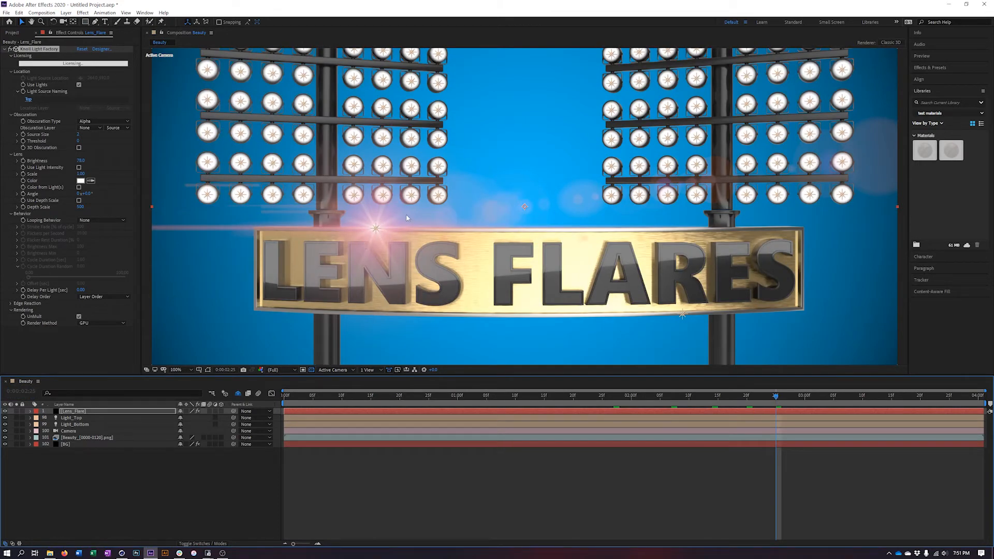
- Try the Use Light Intensity and Use Depth Scale options on the flare in turn, switching each one off again
click(79, 168)
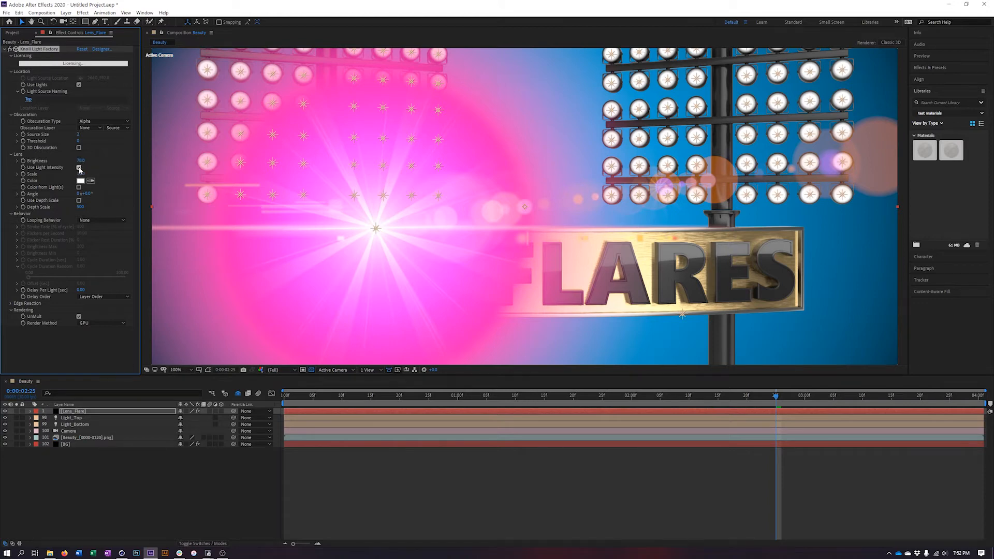
click(79, 168)
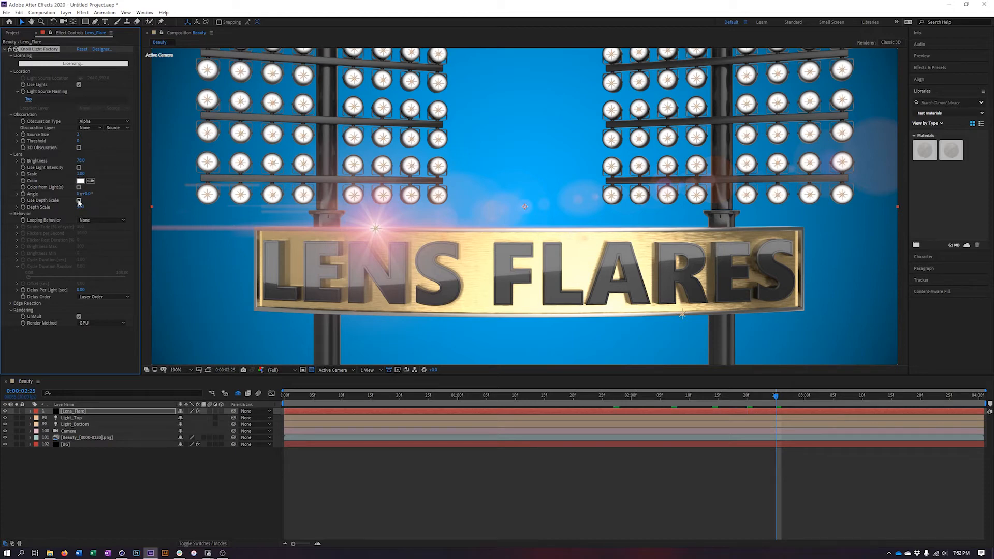
click(79, 200)
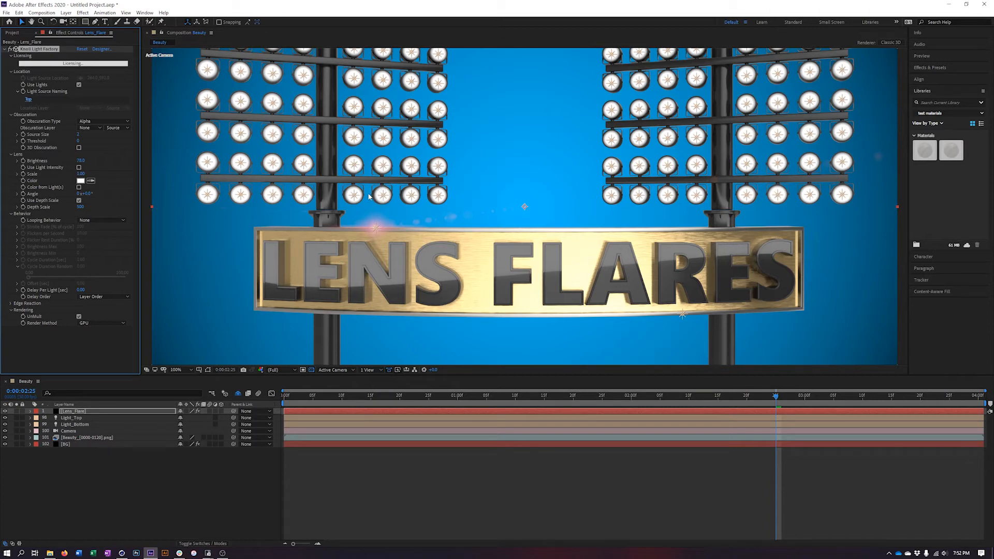
click(79, 201)
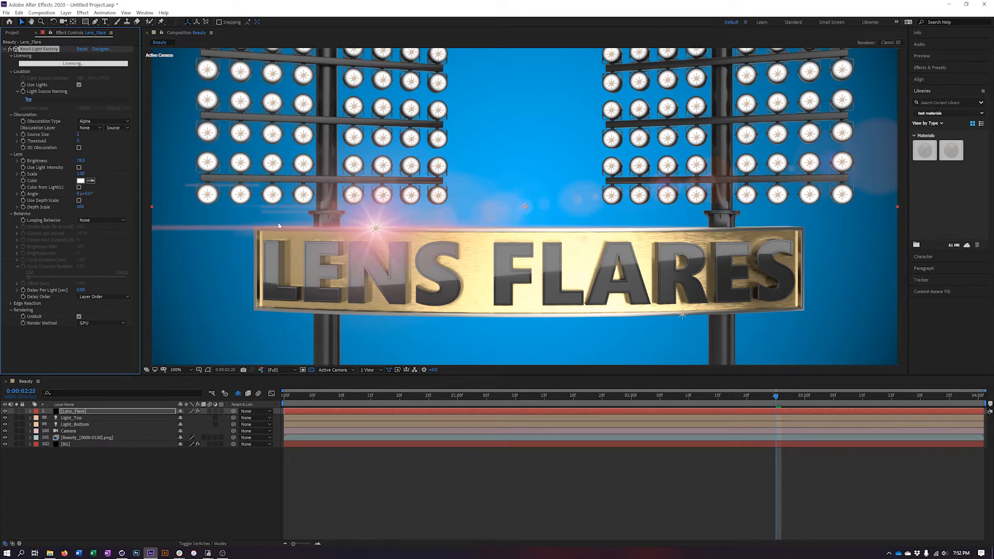
- Scrub forward to 0:00:02:29 to review the flare travelling along the sign's upper edge
drag(777, 398, 784, 426)
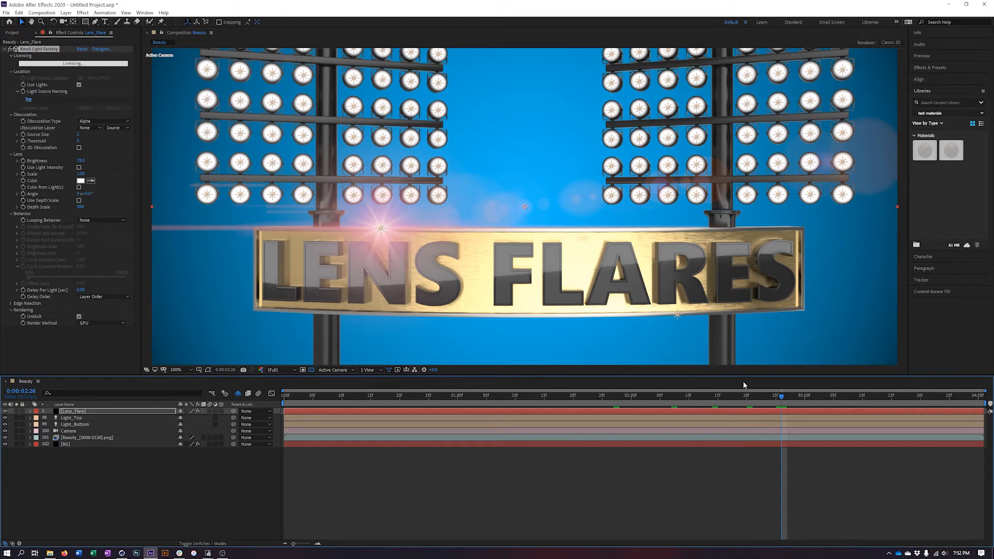
mouse_move(795, 401)
mouse_down()
mouse_move(822, 400)
mouse_move(799, 400)
mouse_up()
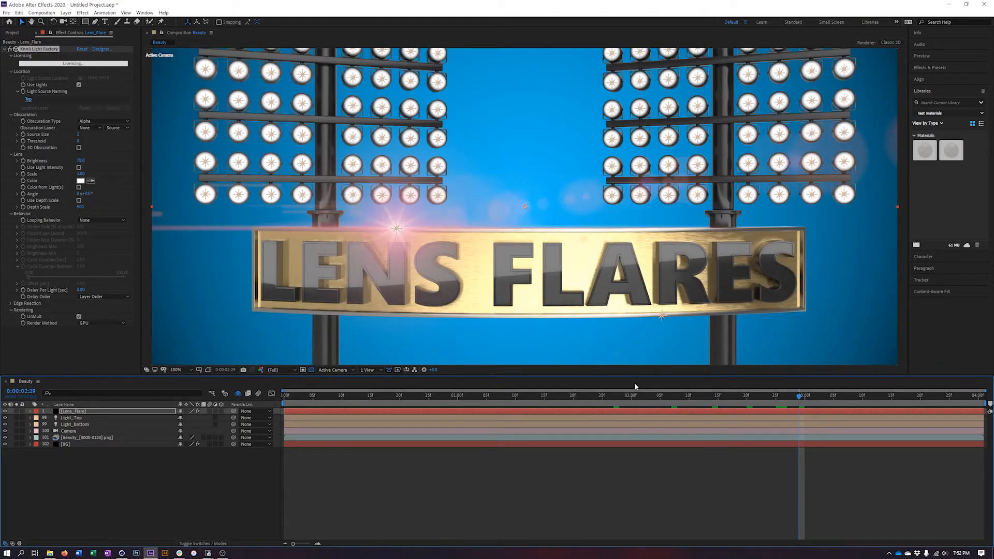
- Keyframe the Lens_Flare layer's flare Scale at 0 at 0:00:01:20, where Light_Top's run of position keyframes begins
click(71, 419)
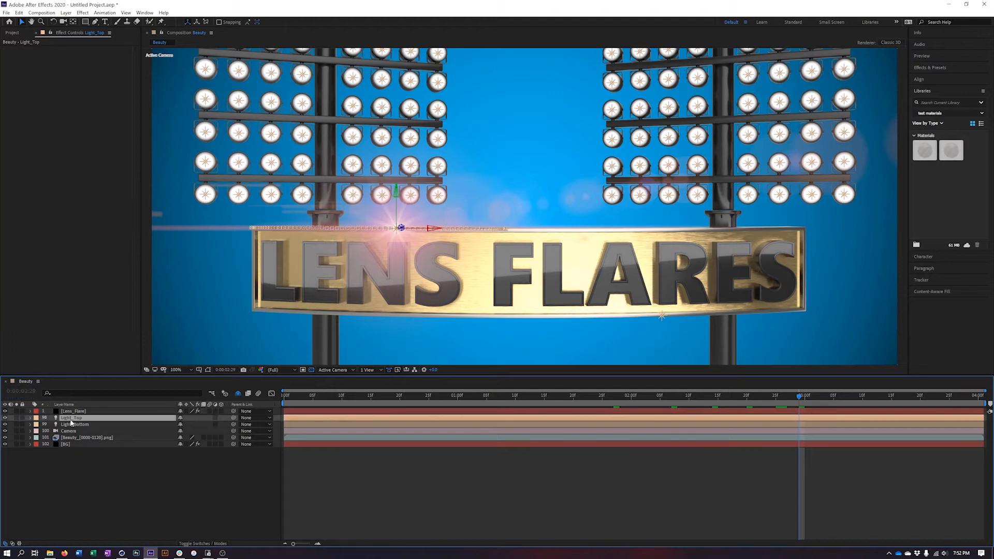
key(p)
click(572, 396)
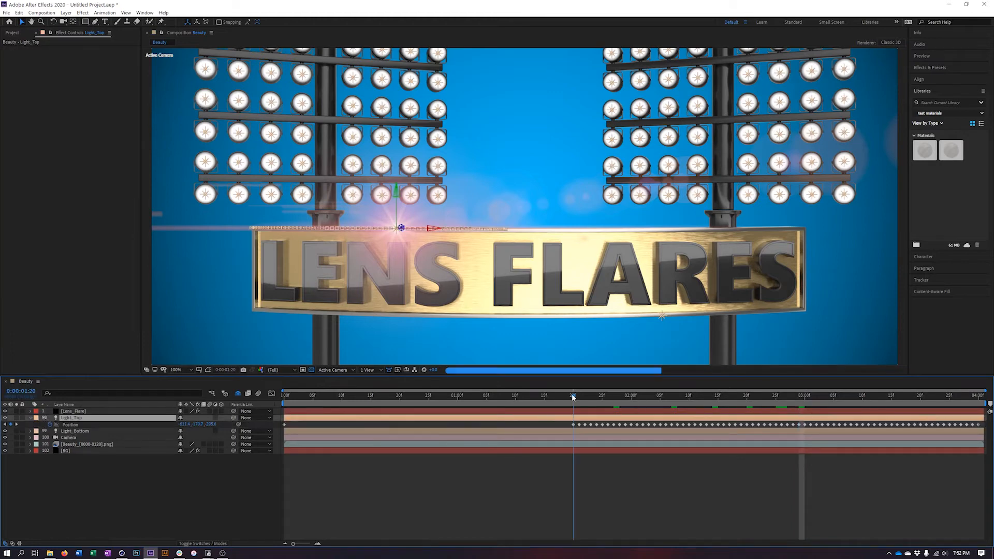
click(75, 411)
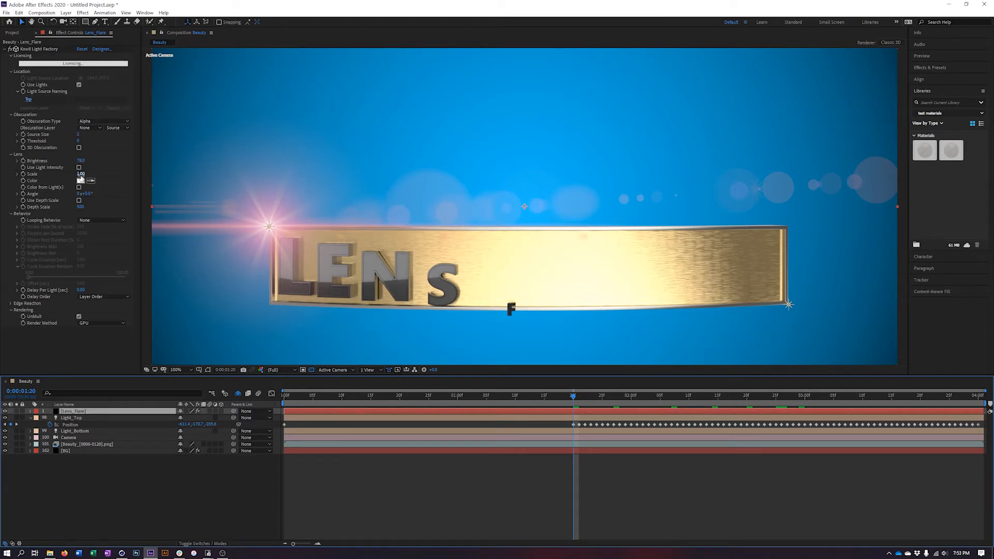
click(81, 174)
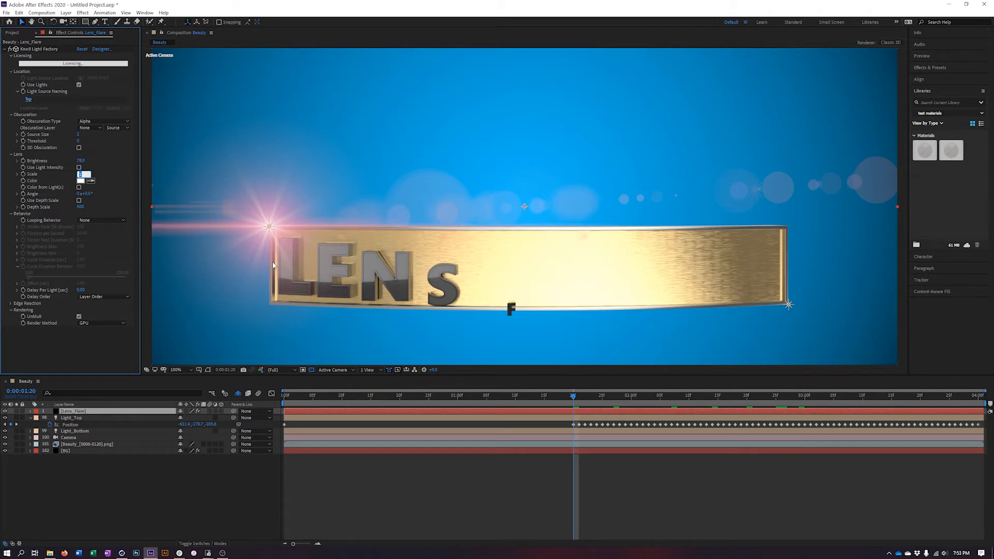
key(Return)
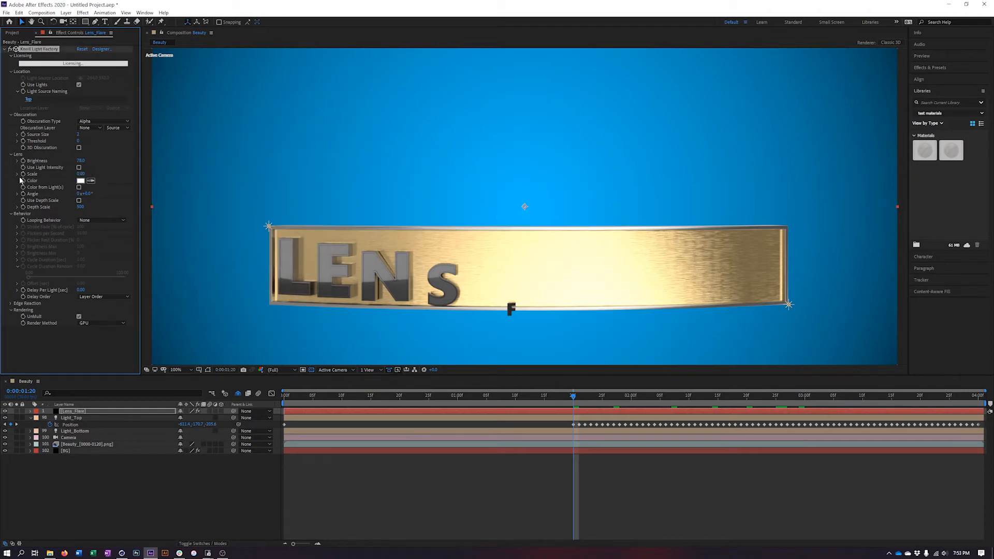
- Keyframe the flare's Scale at 1 at 0:00:02:10
drag(579, 398, 689, 412)
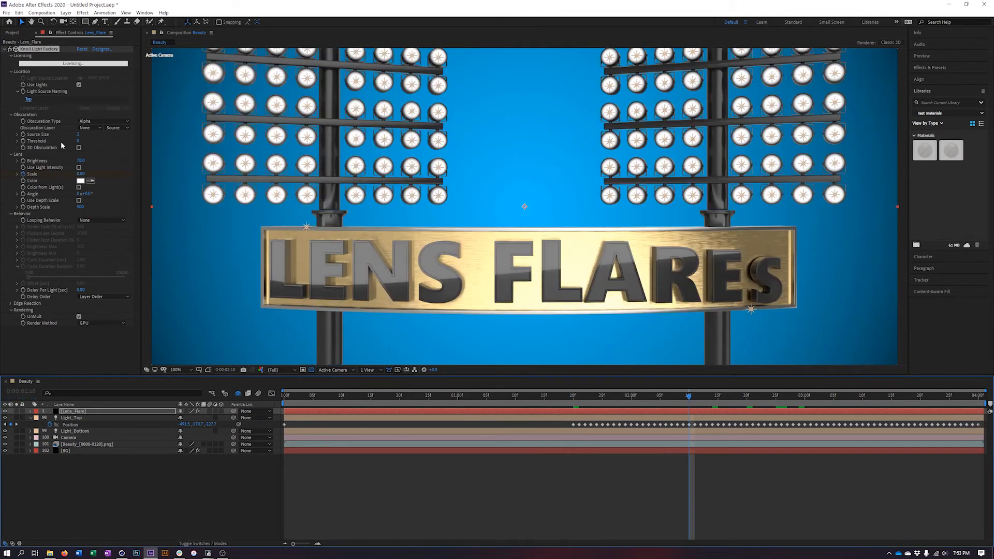
click(81, 174)
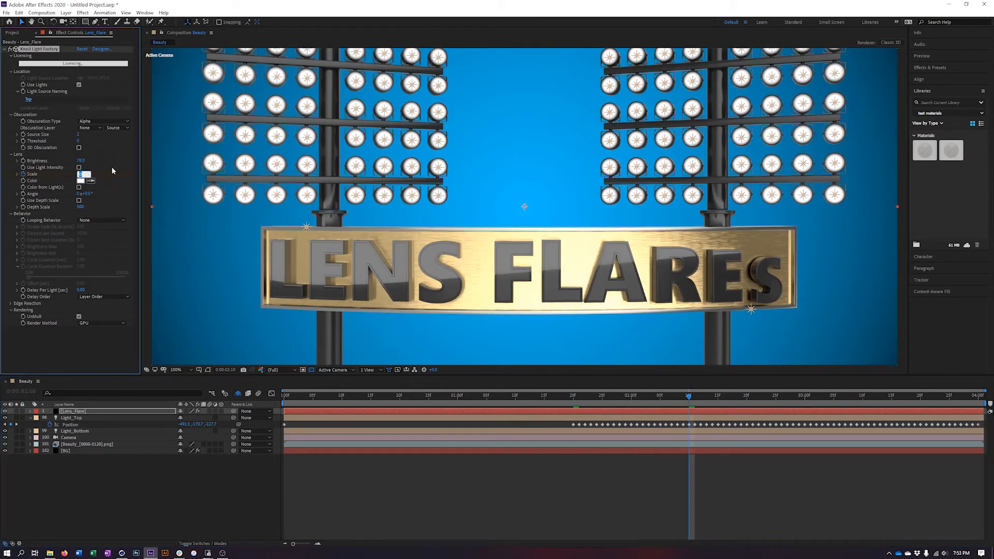
text(1)
key(Return)
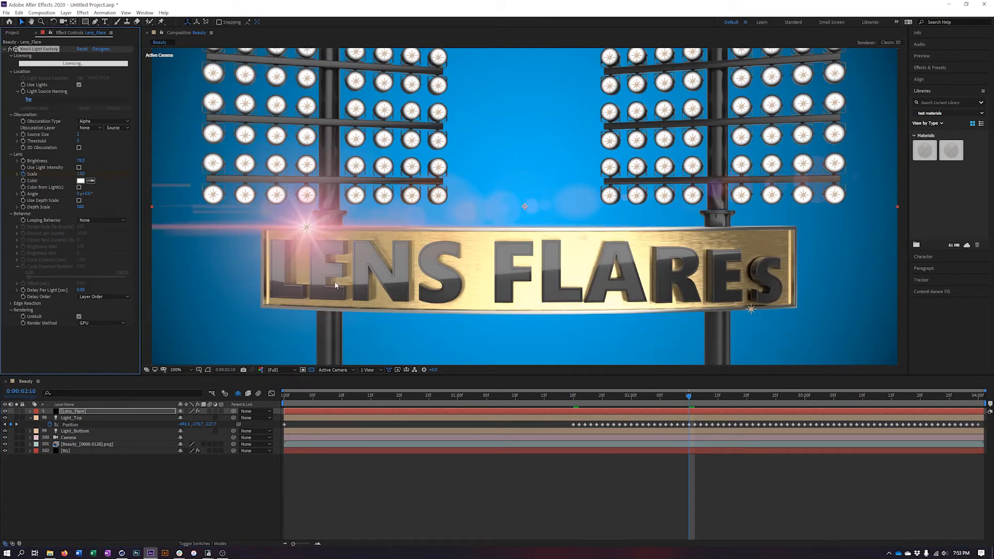
- Keyframe the flare's Scale at 0 at 0:00:04:00
drag(705, 403, 986, 431)
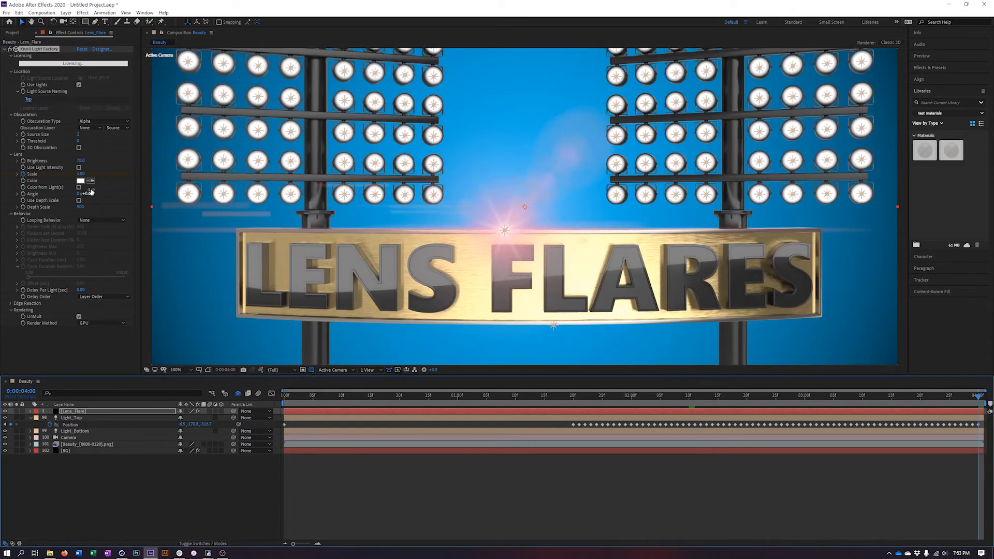
click(81, 174)
text(0)
key(Return)
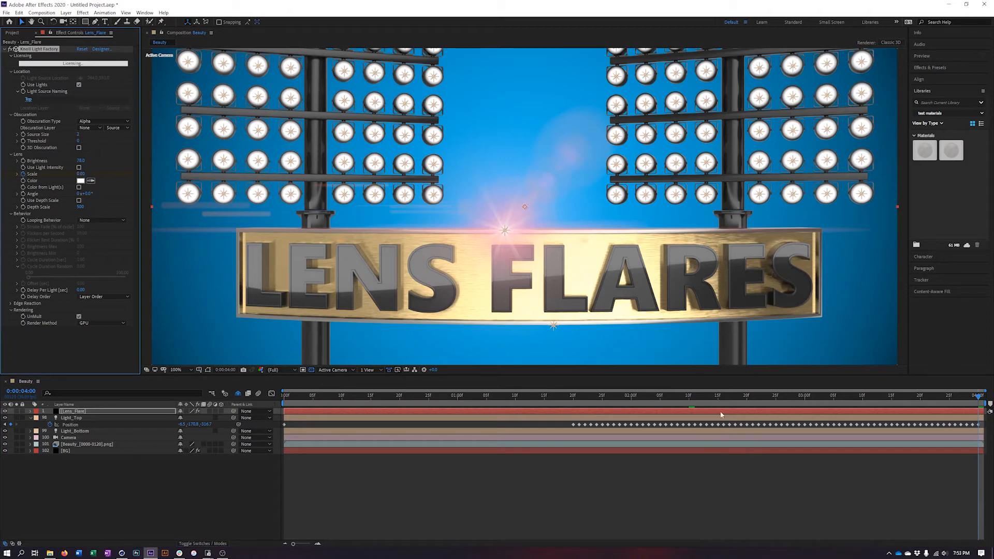
- Keyframe the flare's Scale at 1 at 0:00:03:10 and play back the flare's growth and fade
drag(892, 397, 862, 397)
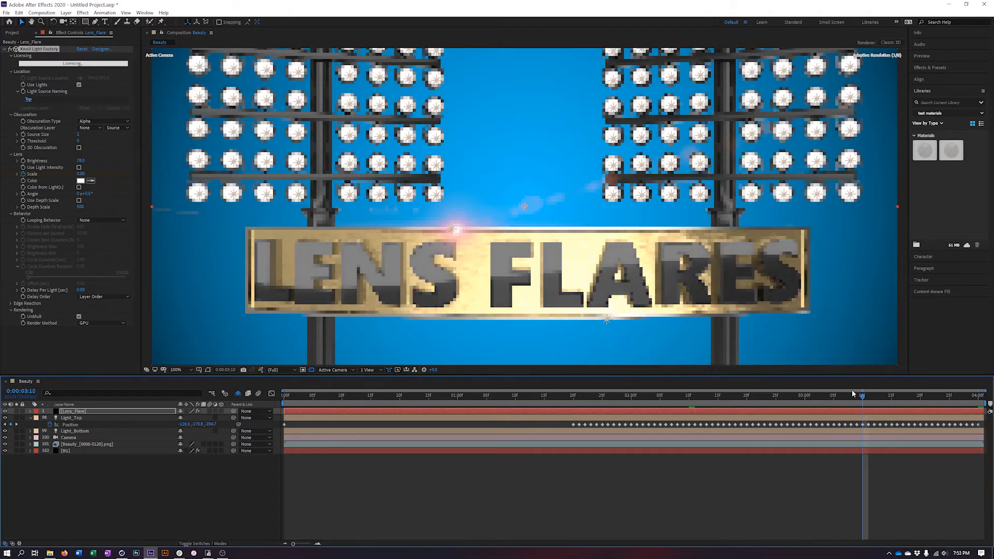
click(82, 174)
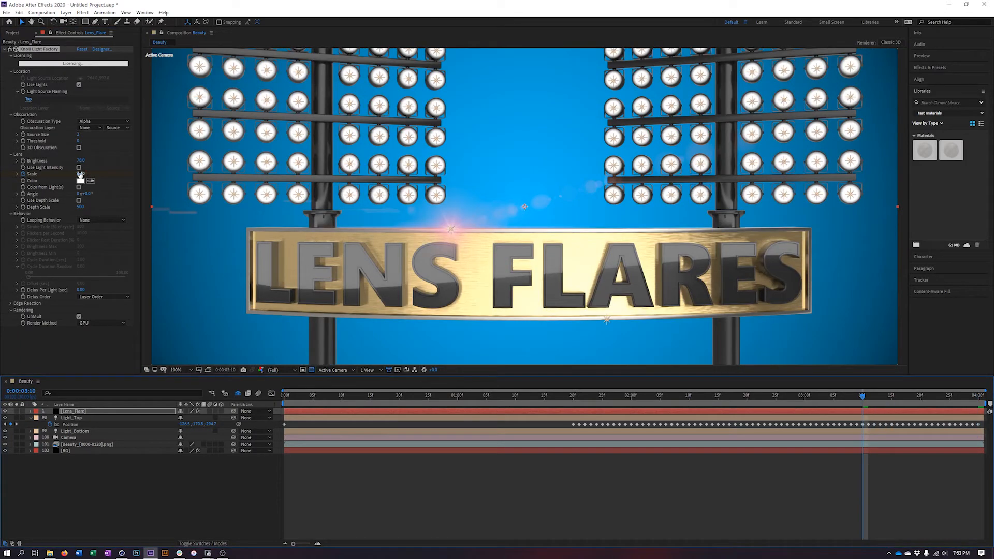
text(1)
key(Return)
drag(861, 397, 563, 404)
key(space)
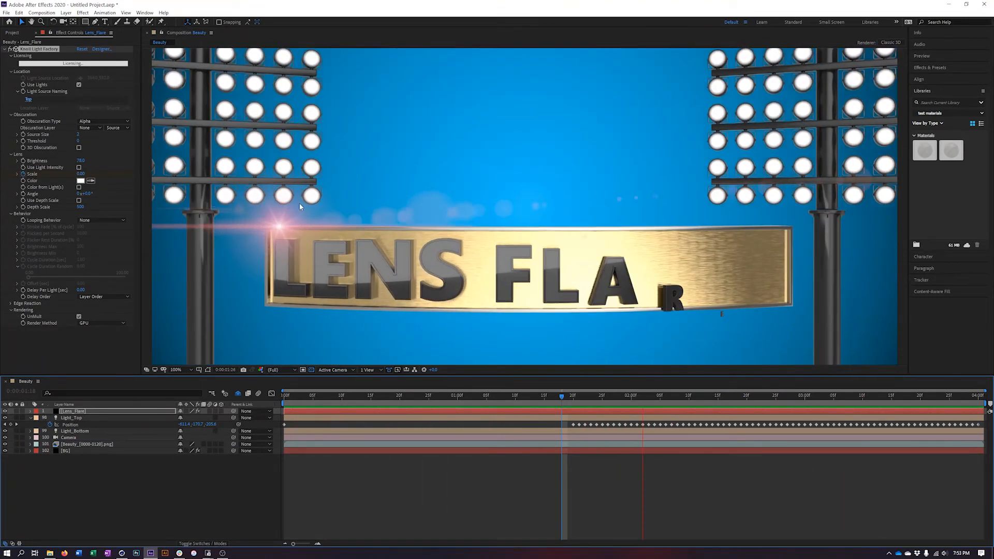
- Scrub to 0:00:03:17 and rename the Lens_Flare layer as Lens_Flare_Top
drag(565, 396, 903, 397)
click(94, 411)
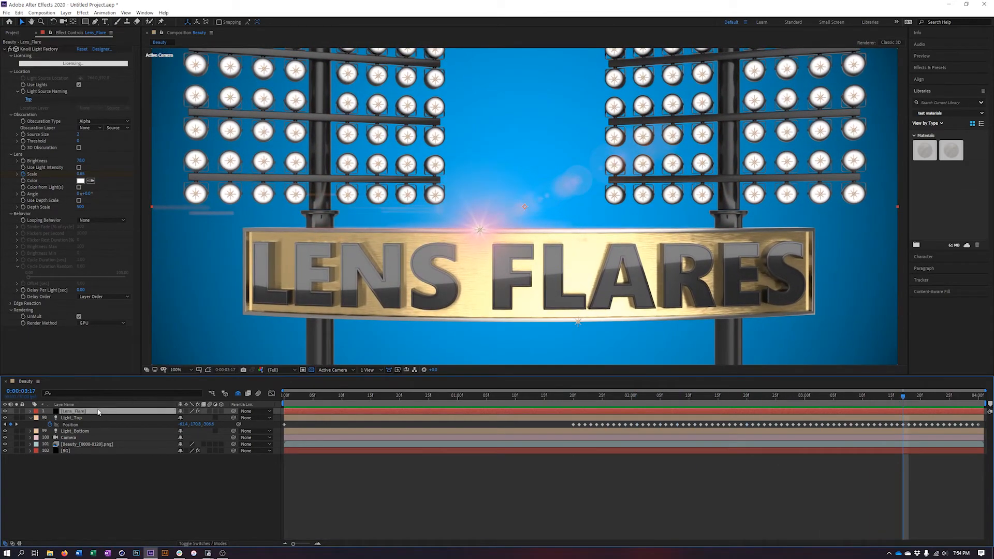
right_click(90, 413)
click(102, 399)
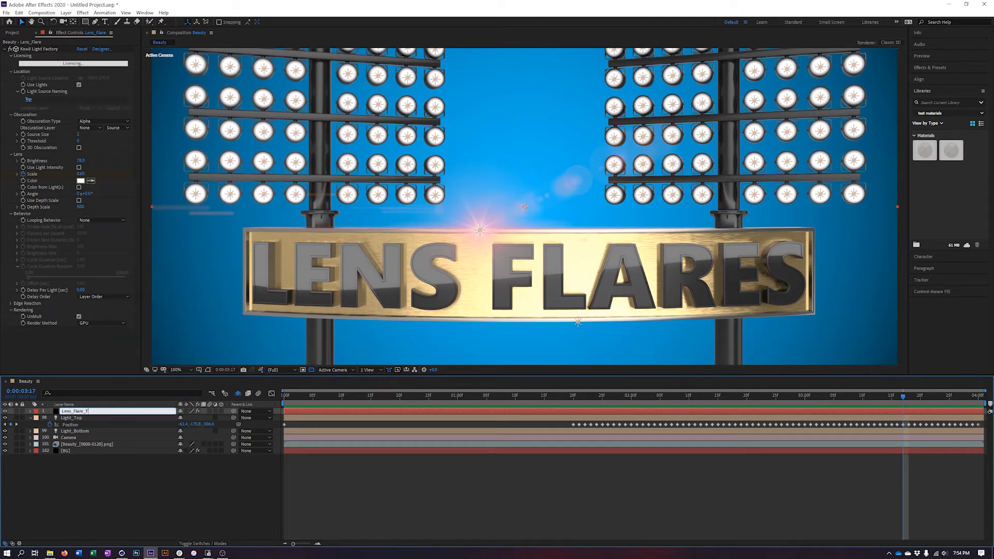
text(_Top)
key(Return)
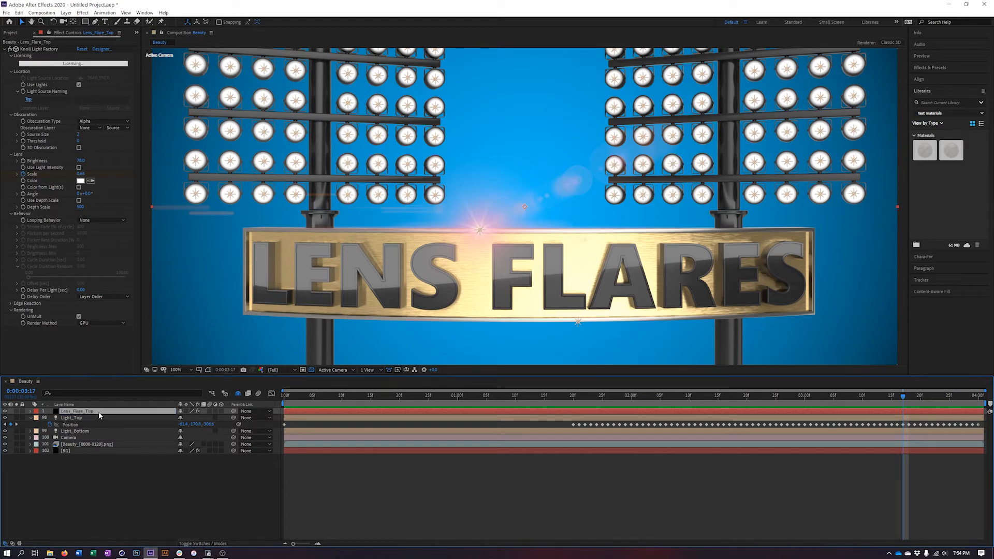
- Duplicate Lens_Flare_Top as a layer named Lens_Flare_Bottom and place the copy directly below the original
key(ctrl+d)
right_click(99, 412)
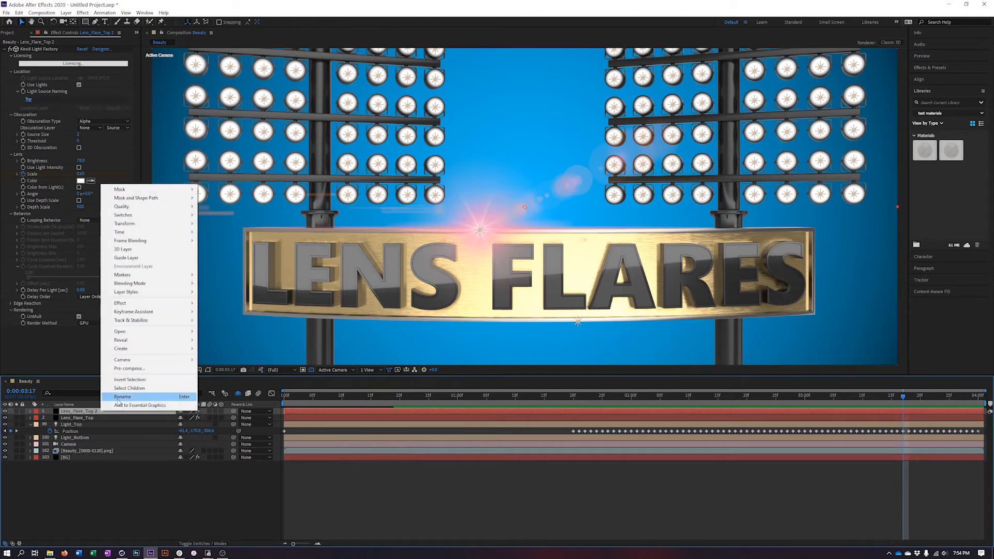
click(118, 398)
drag(108, 412, 88, 412)
key(BackSpace)
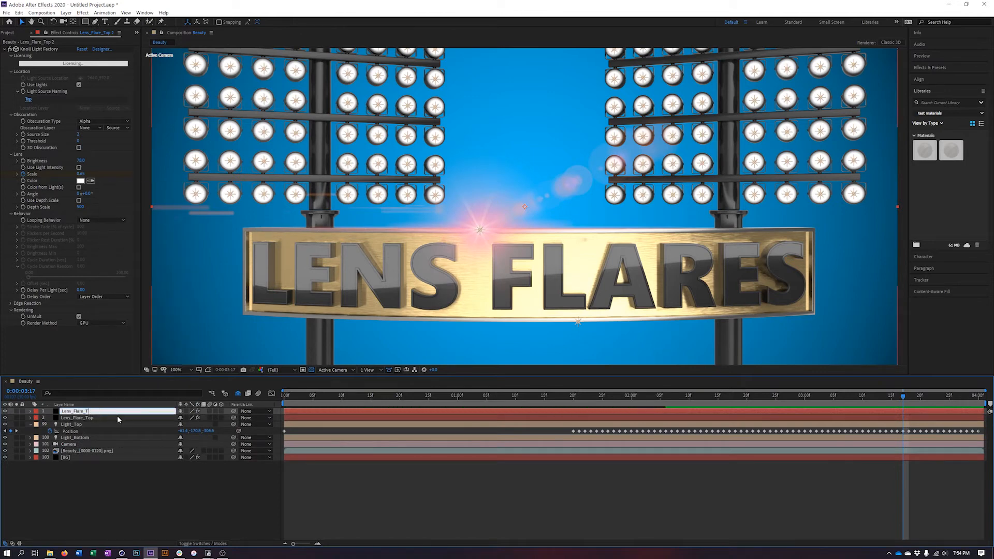
key(BackSpace)
text(Bottom)
key(Return)
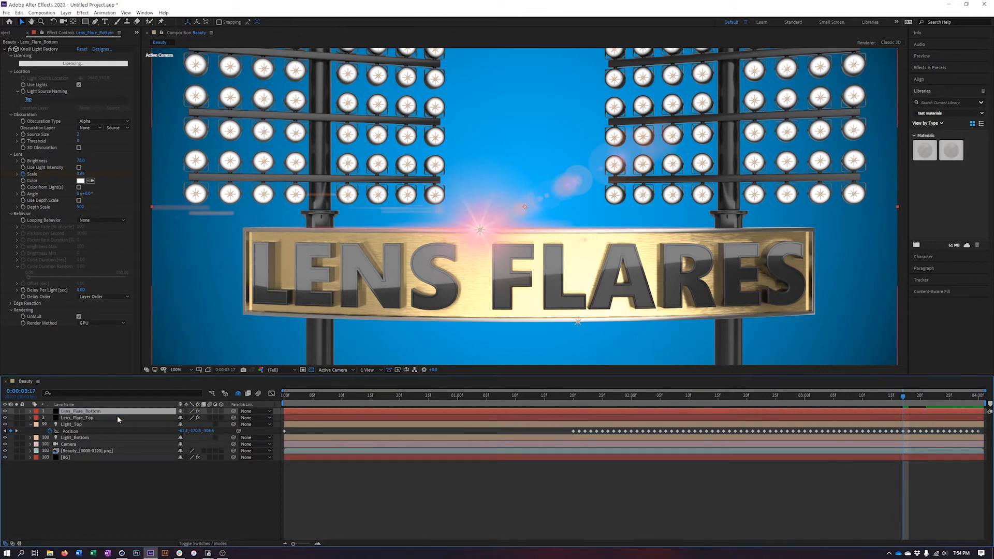
drag(84, 412, 87, 422)
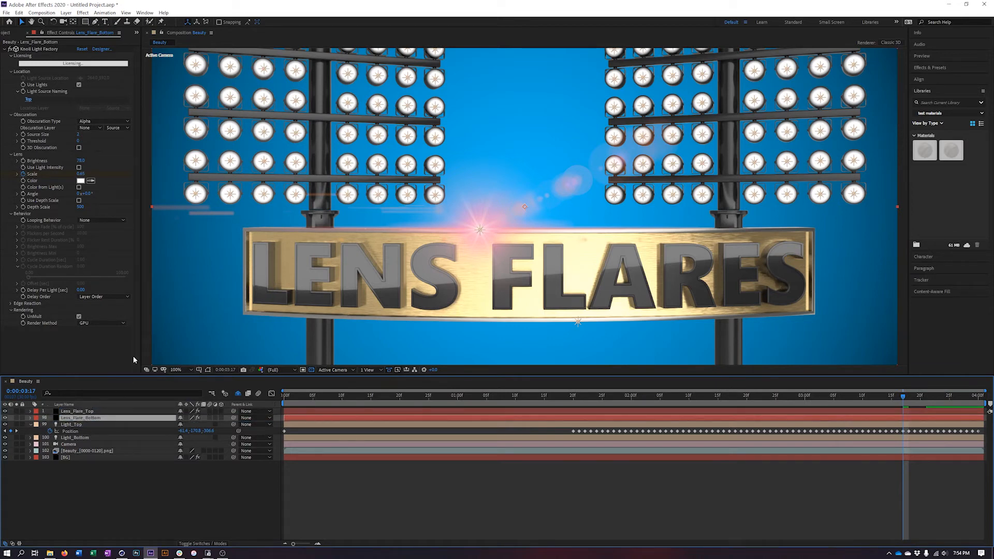
- Set Lens_Flare_Bottom's light source name to match to Bottom and scrub back to 0:00:02:16 to check both flares
click(29, 102)
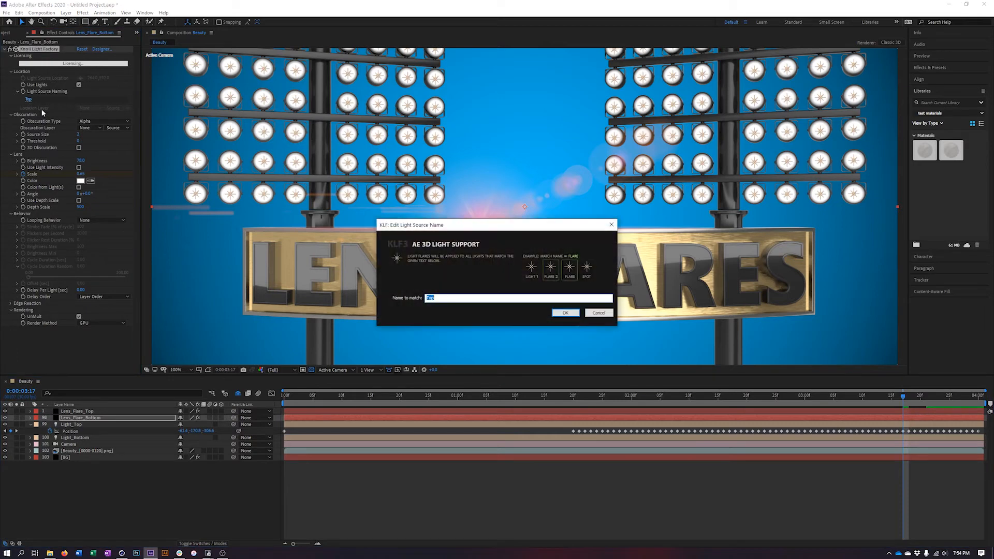
text(Bottom)
key(Return)
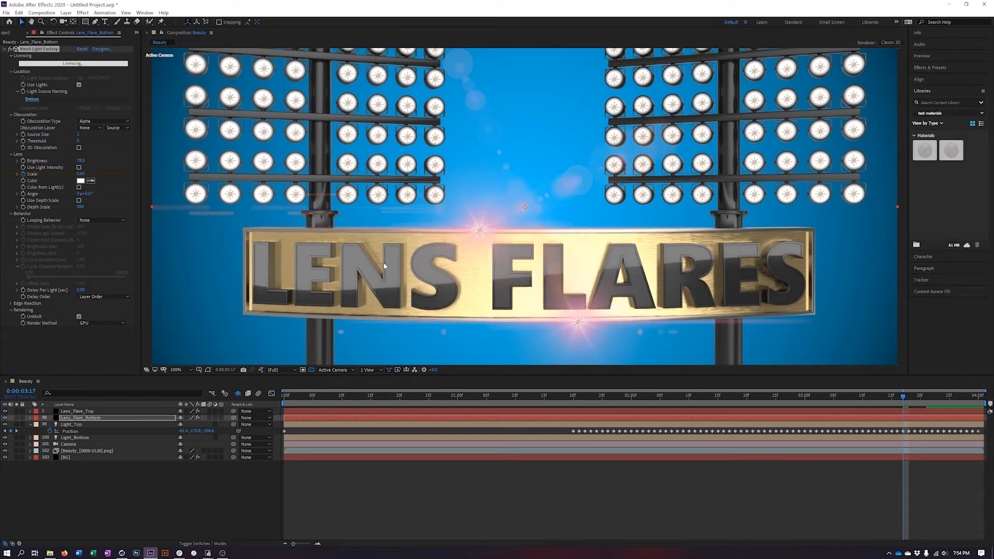
drag(903, 399, 724, 396)
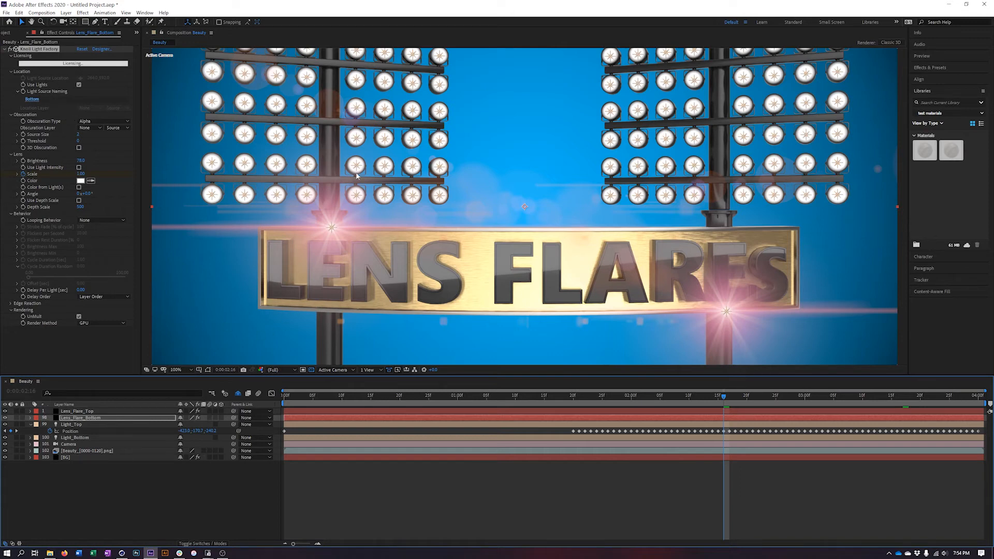
- Move to 0:00:02:19 and set the Lens_Flare_Bottom flare's Render Method to CPU
click(115, 526)
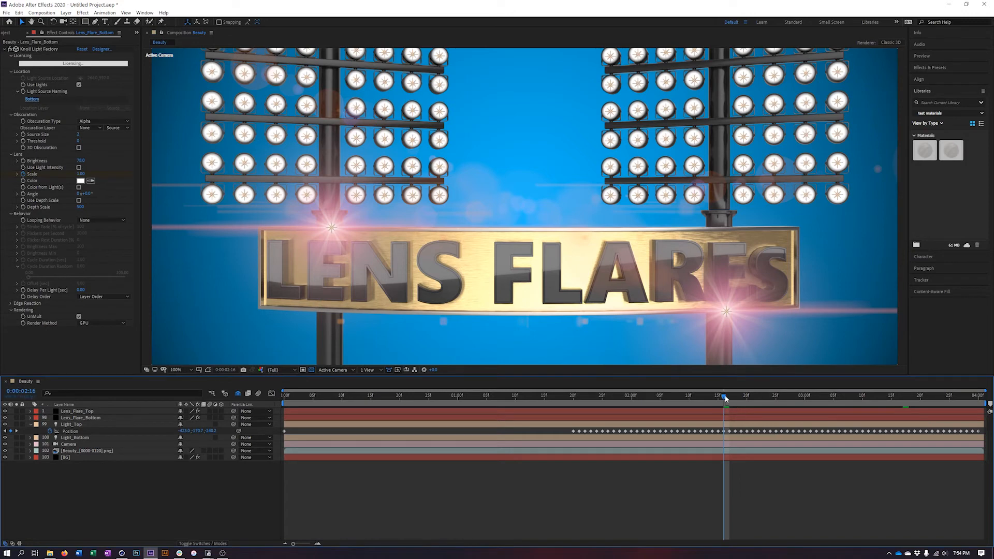
click(742, 397)
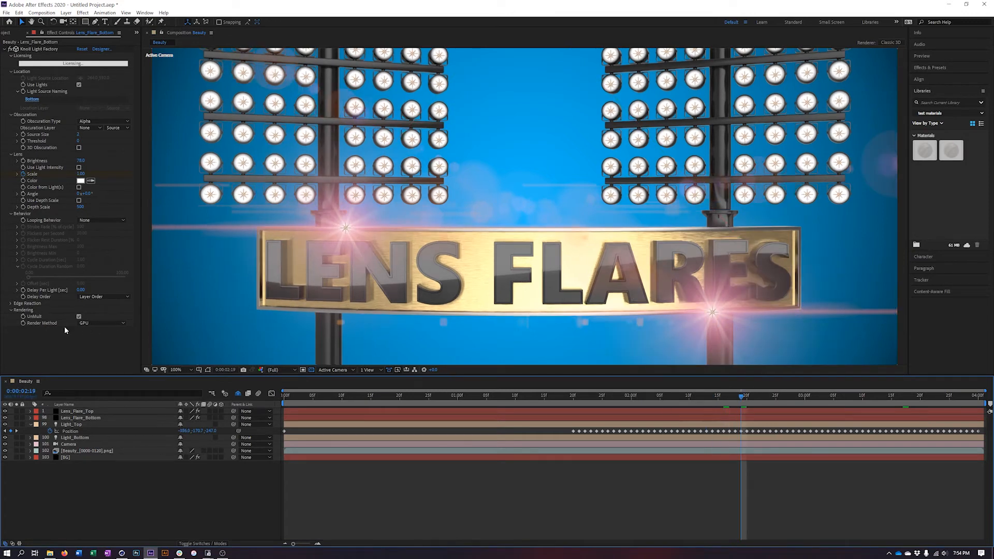
click(97, 324)
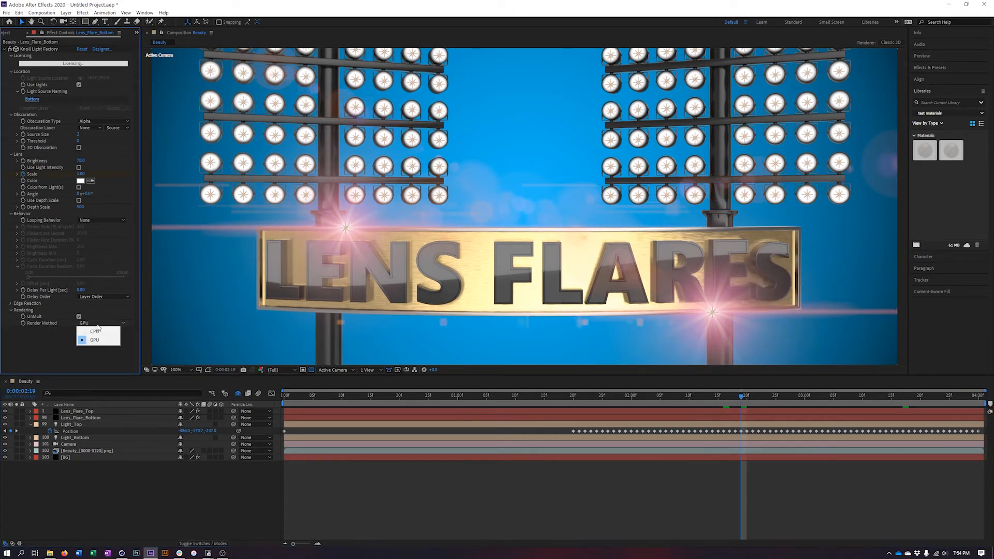
click(98, 332)
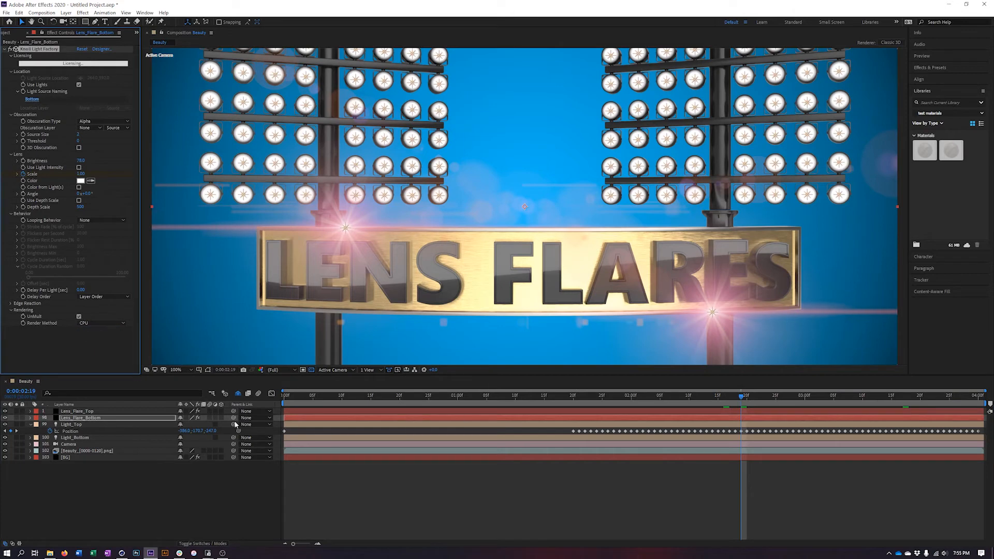
click(146, 487)
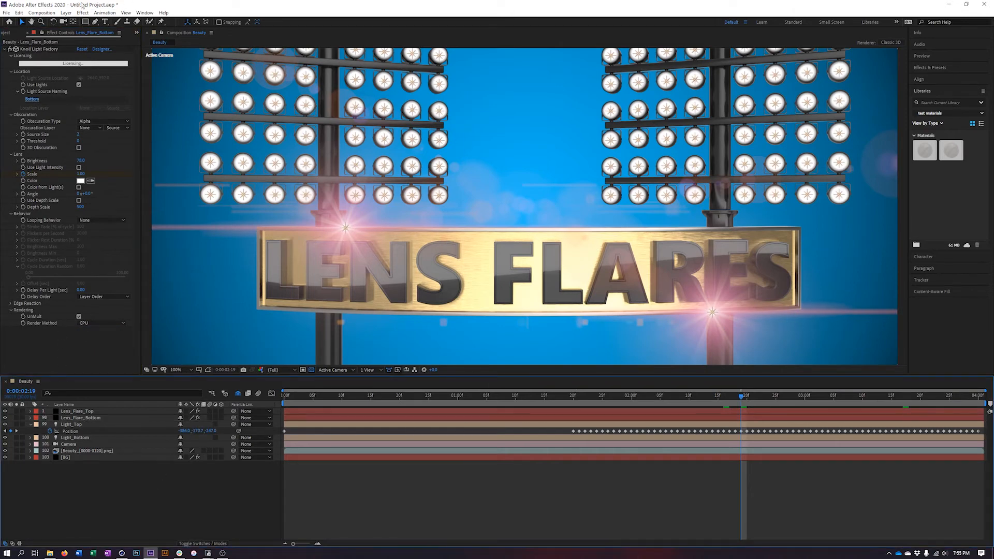
- Create a black 1920 × 1080 solid named Stadium_Lights above the Lens_Flare_Top layer
click(88, 412)
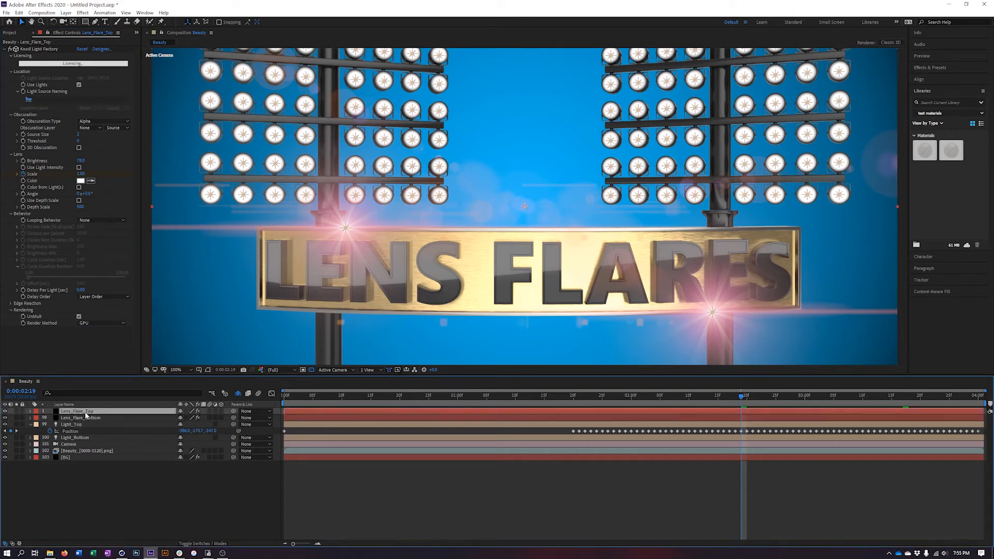
click(66, 12)
mouse_move(83, 17)
click(207, 28)
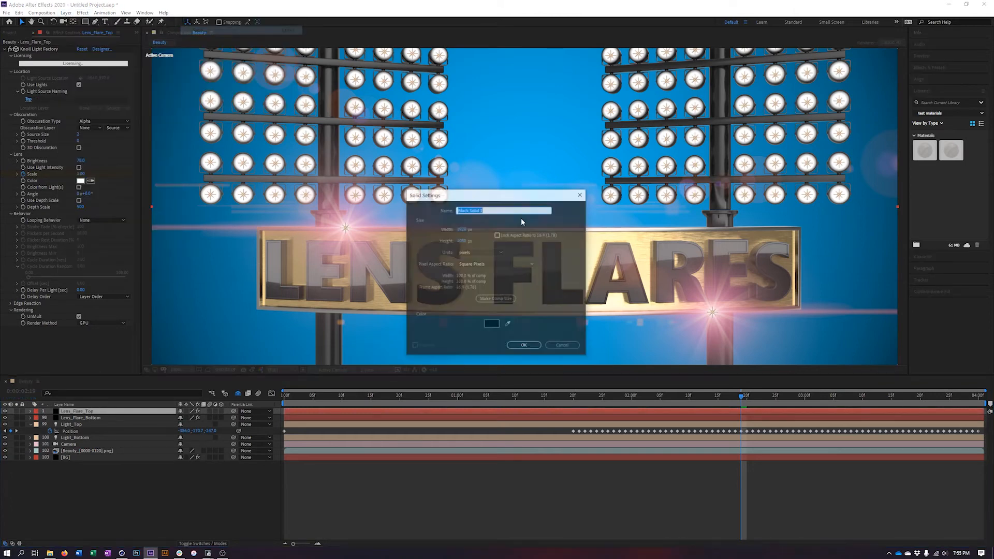
text(Sta)
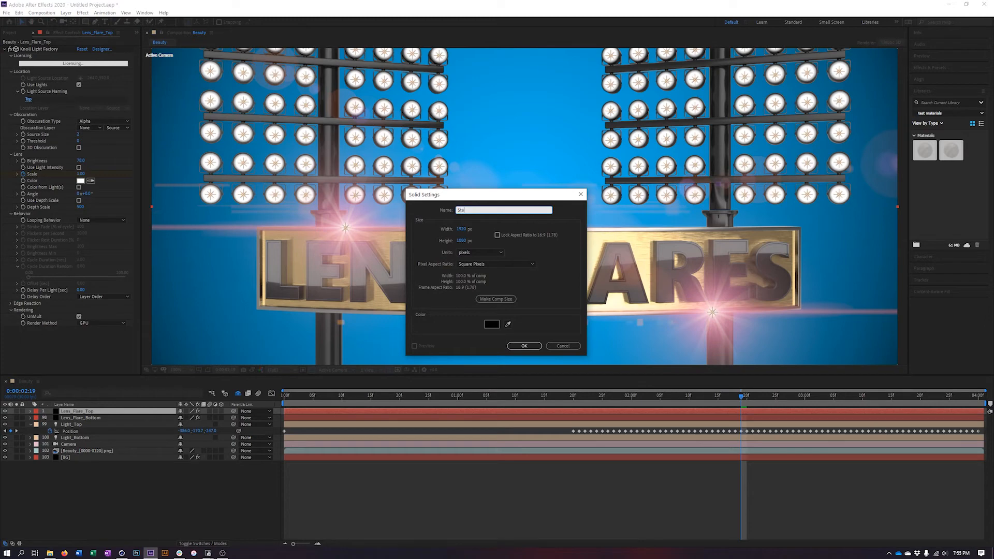
text(dium_Lights)
key(Return)
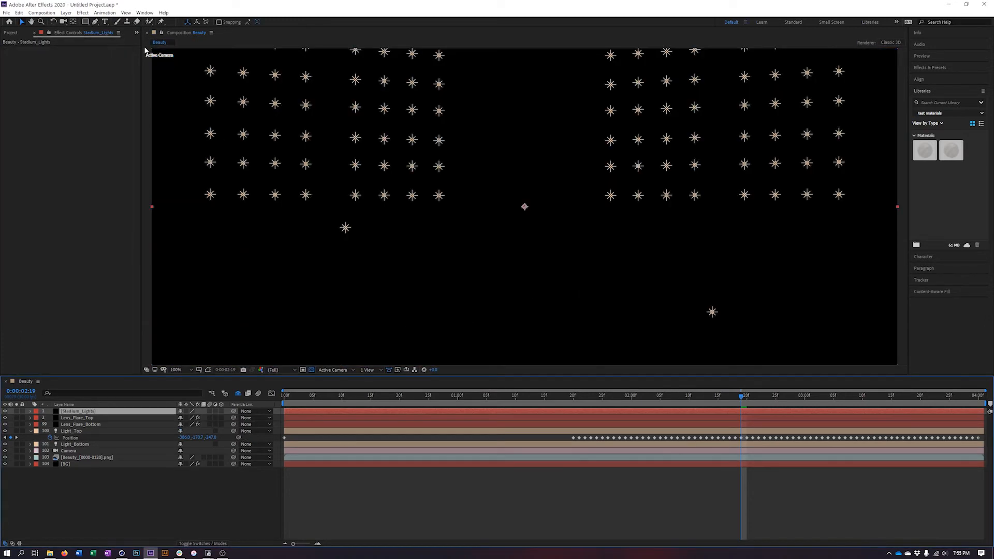
- Apply the Knoll Light Factory effect to the Stadium_Lights layer and set its Render Method to CPU
click(83, 13)
mouse_move(173, 293)
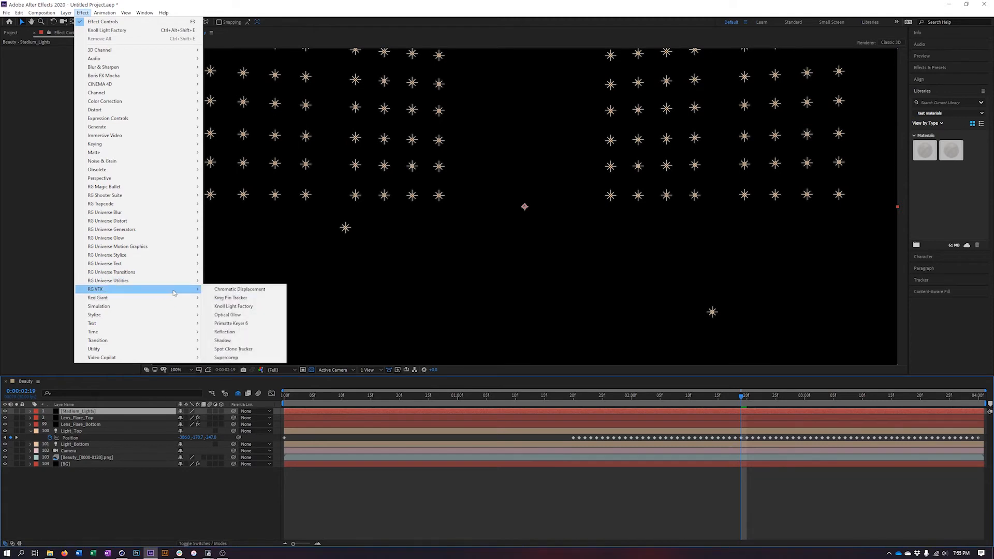
click(256, 307)
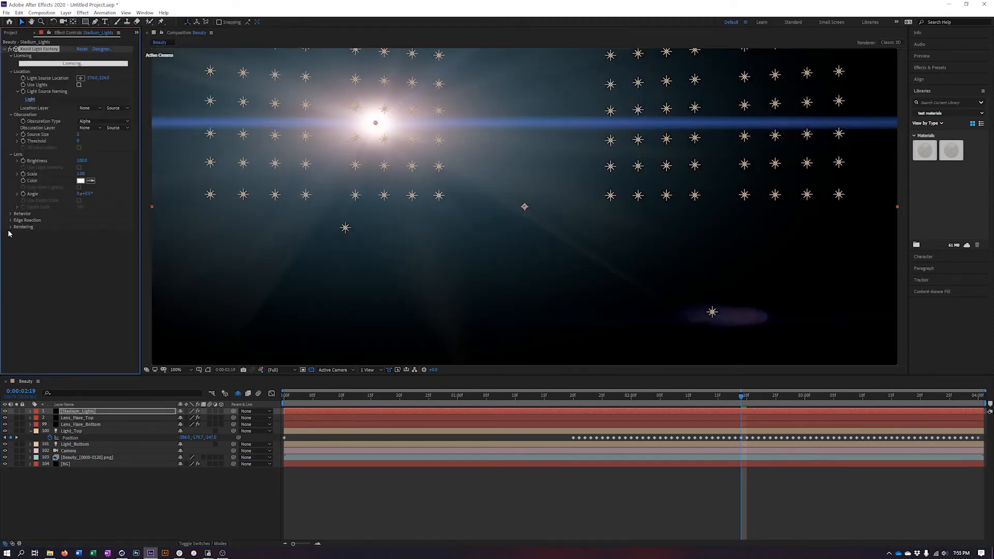
click(11, 227)
click(94, 241)
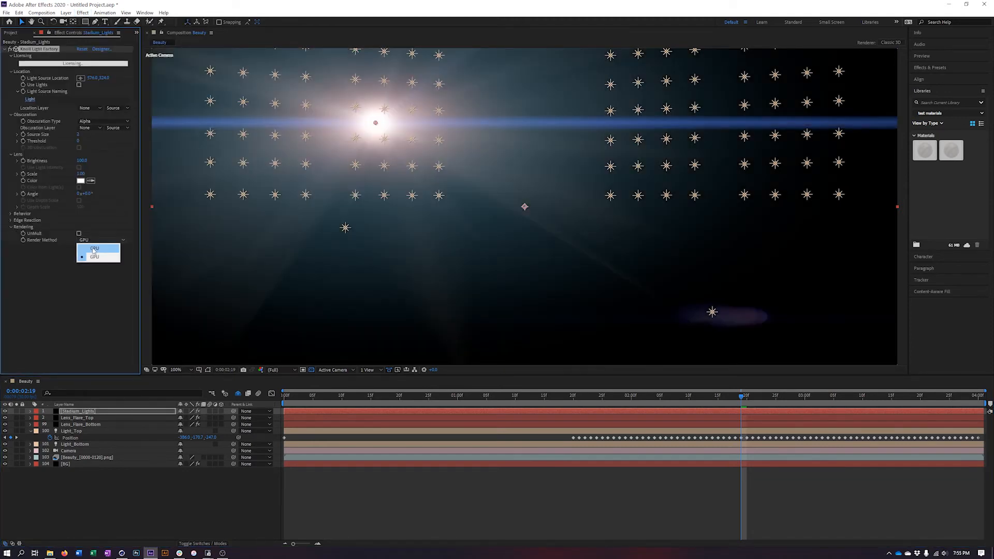
click(105, 250)
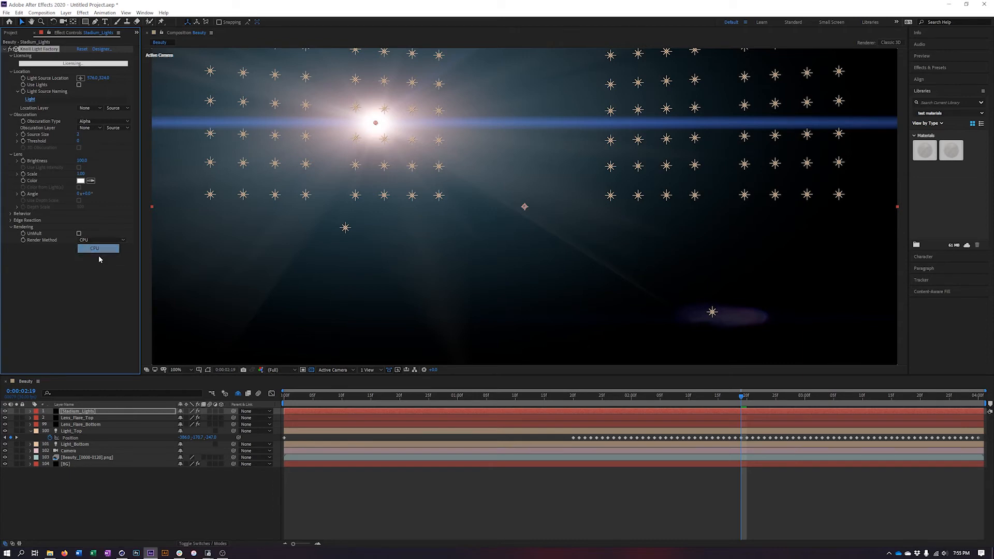
- Set the Stadium_Lights flare's light source name to match to Stadium
click(31, 100)
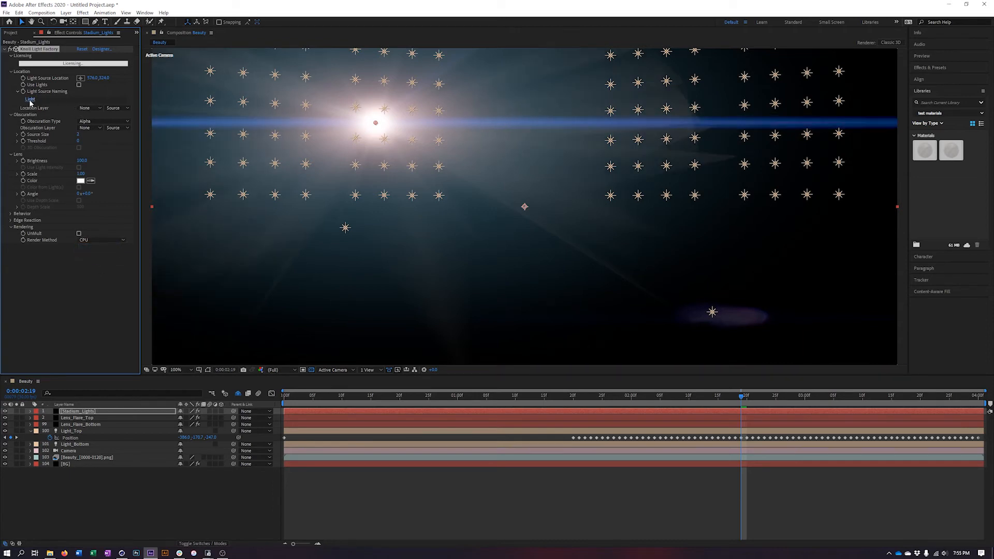
text(St)
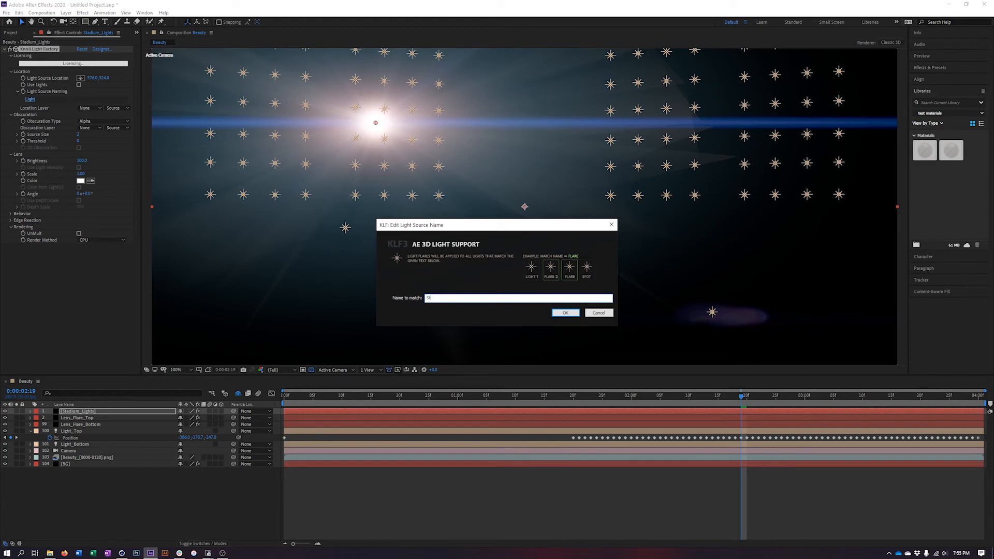
text(adium)
key(Return)
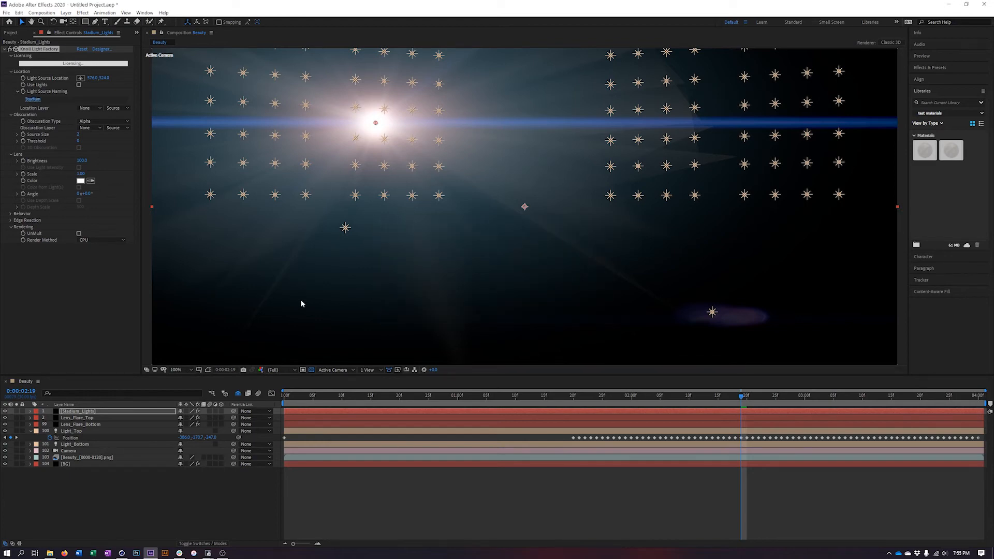
- Enable UnMult and Use Lights for the Stadium_Lights flare, ending at the start of the timeline
drag(744, 395, 770, 395)
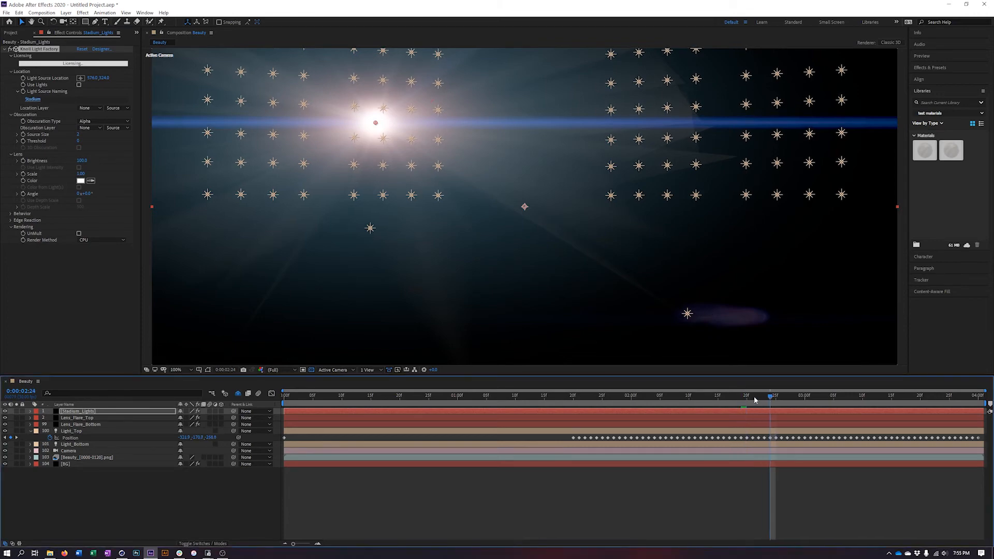
click(79, 234)
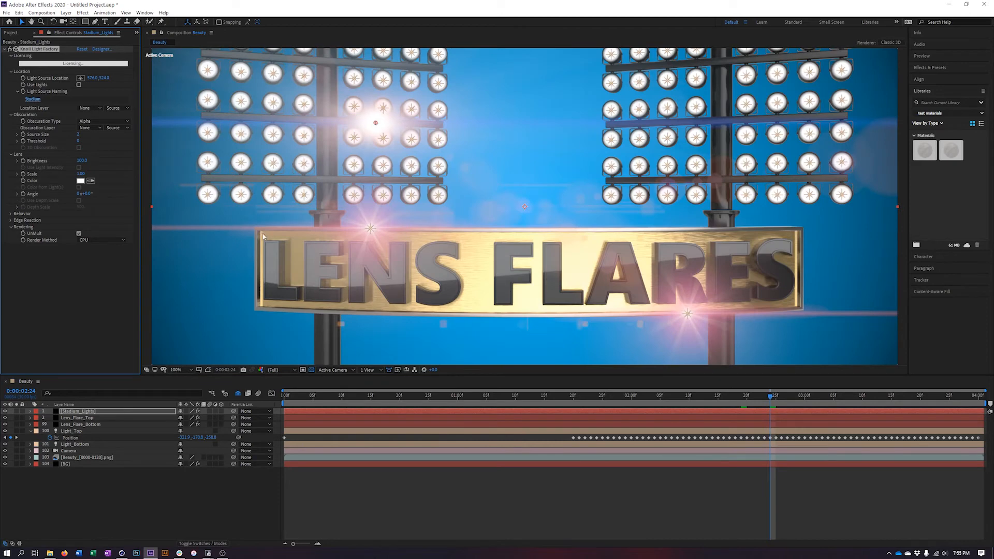
drag(323, 396, 275, 396)
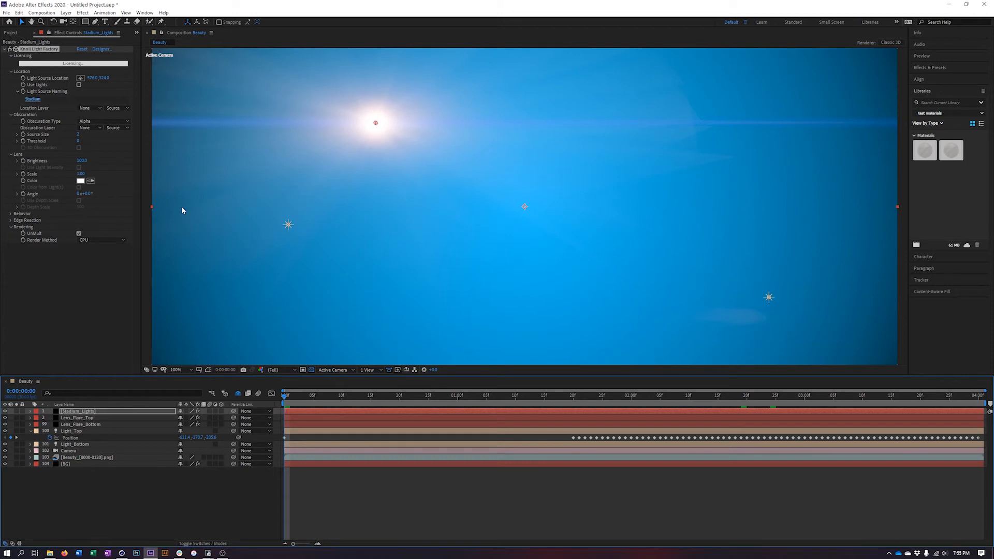
click(79, 84)
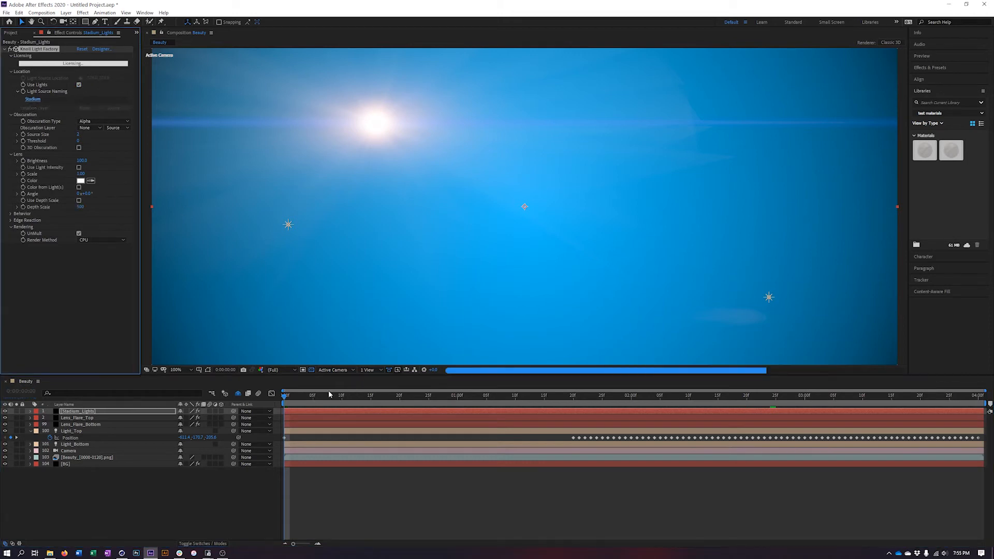
- Lower the composition's preview resolution to Third and move to 0:00:03:13 to preview the stadium flares
click(584, 401)
click(746, 401)
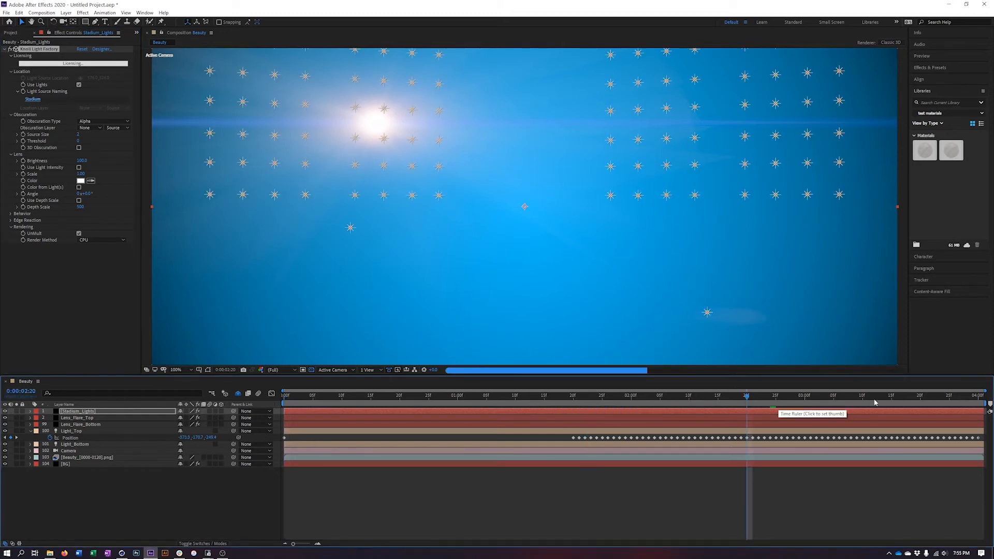
click(914, 397)
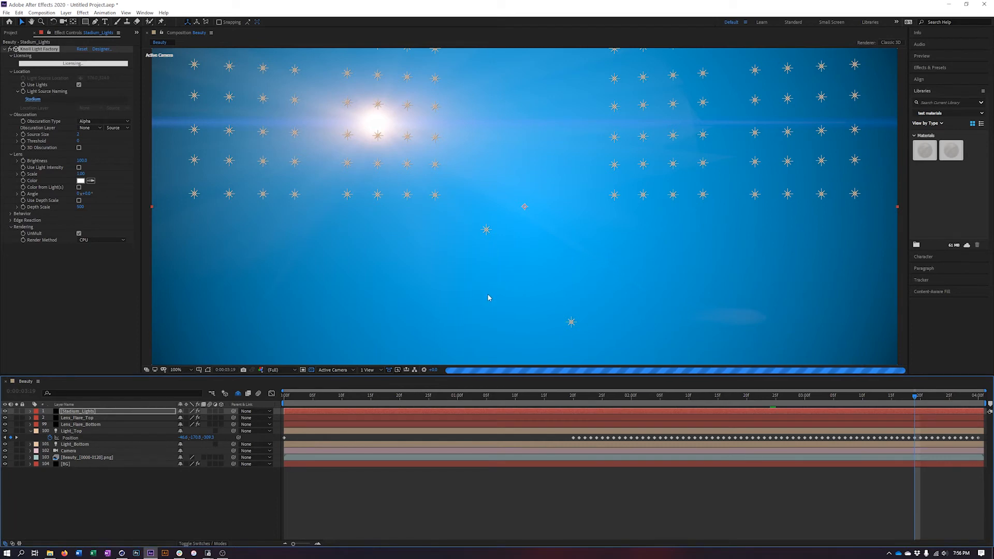
click(285, 373)
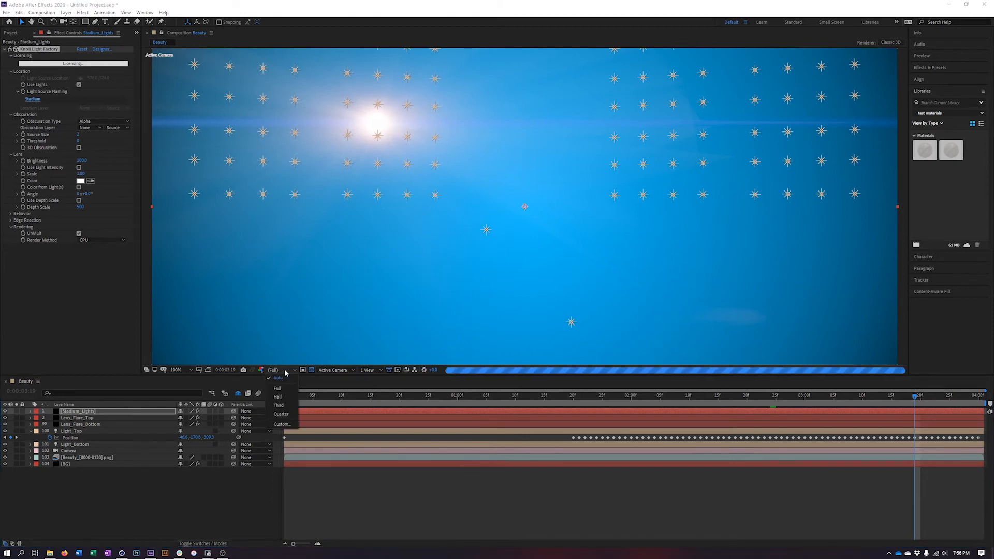
click(288, 408)
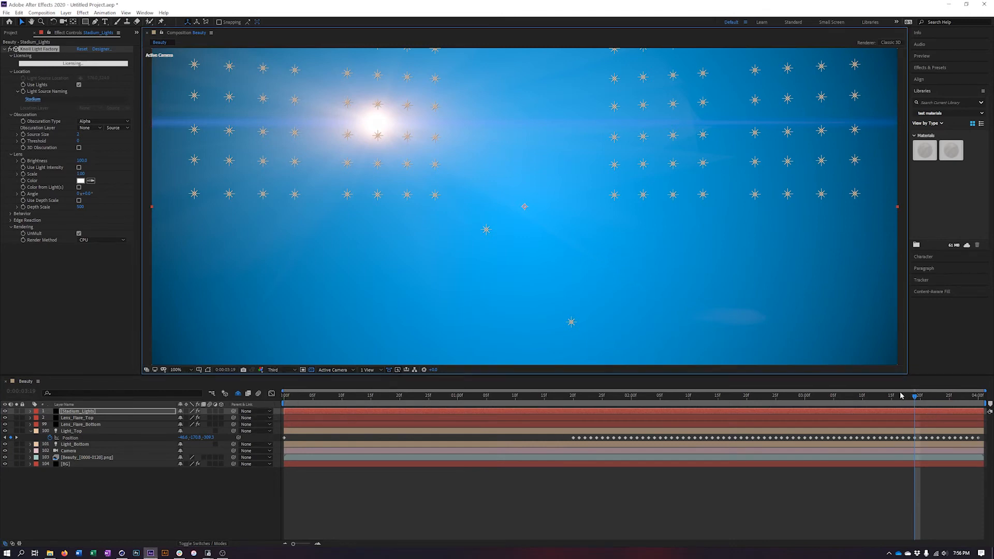
drag(912, 397, 880, 397)
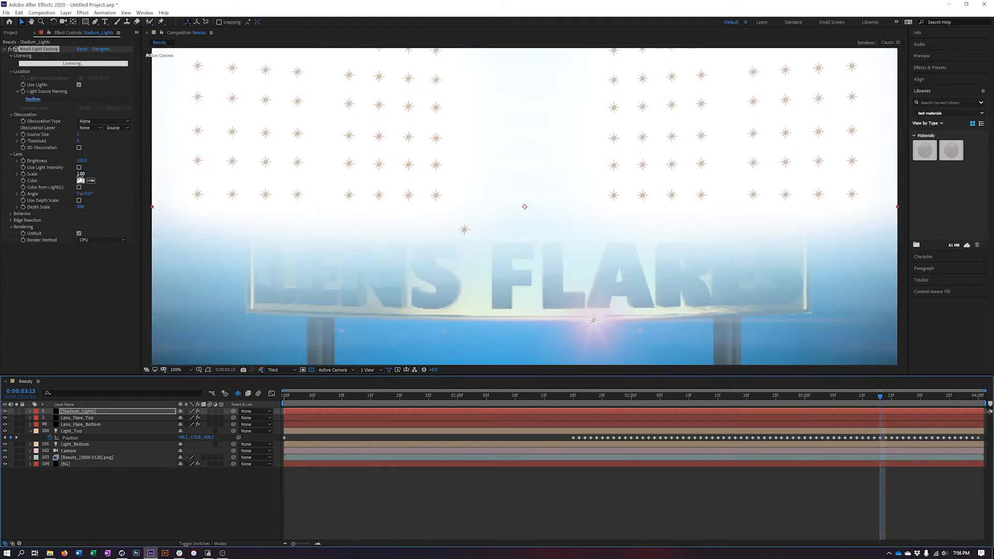
- Set the Stadium_Lights flare's Scale to 0.3
click(81, 174)
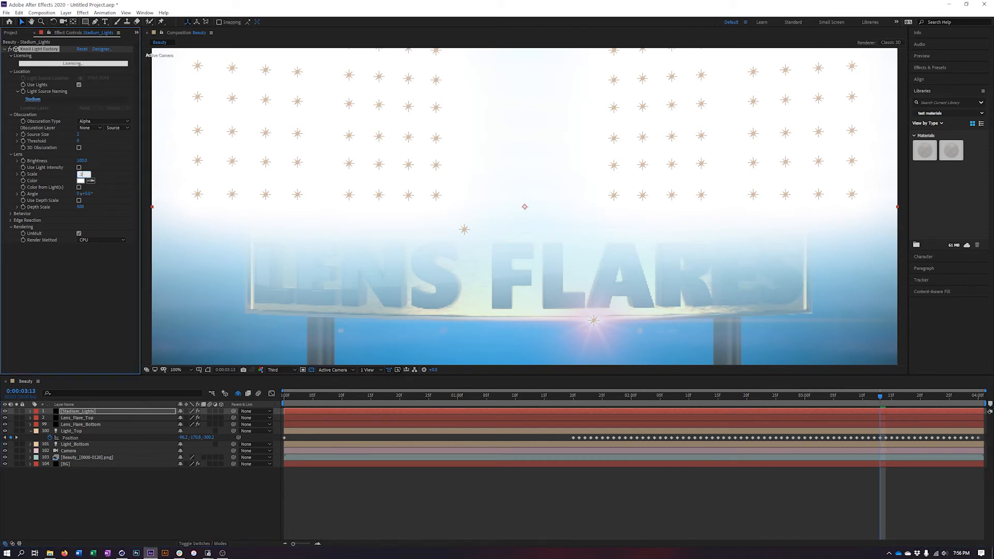
text(.3)
key(Return)
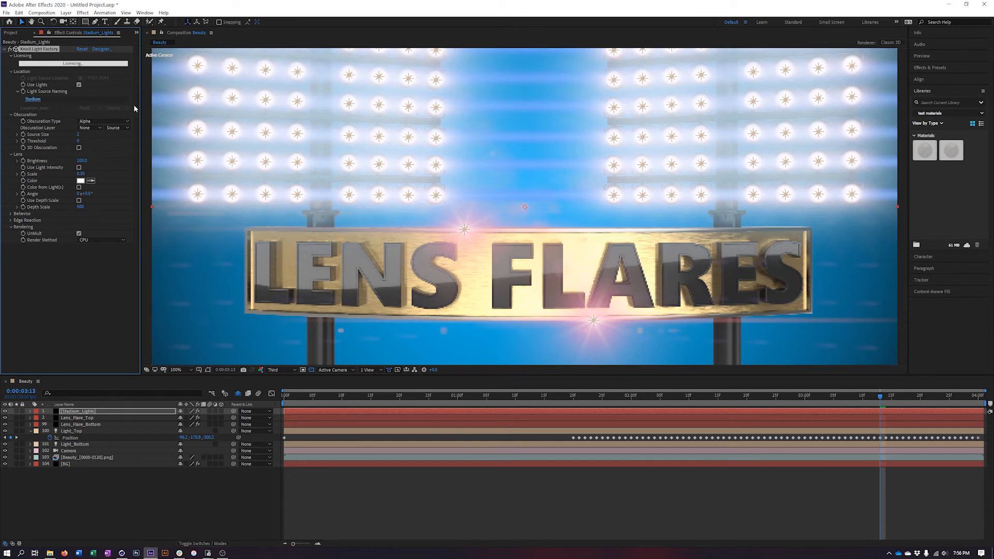
- Replace the Stadium_Lights flare design with the Stadium8 preset from the Distant category in the Lens Designer
click(102, 49)
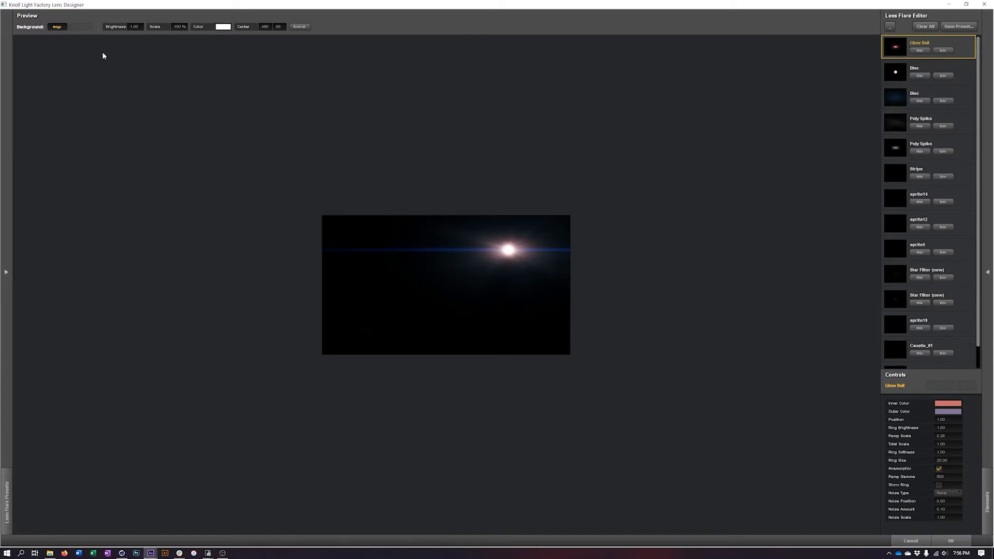
click(4, 99)
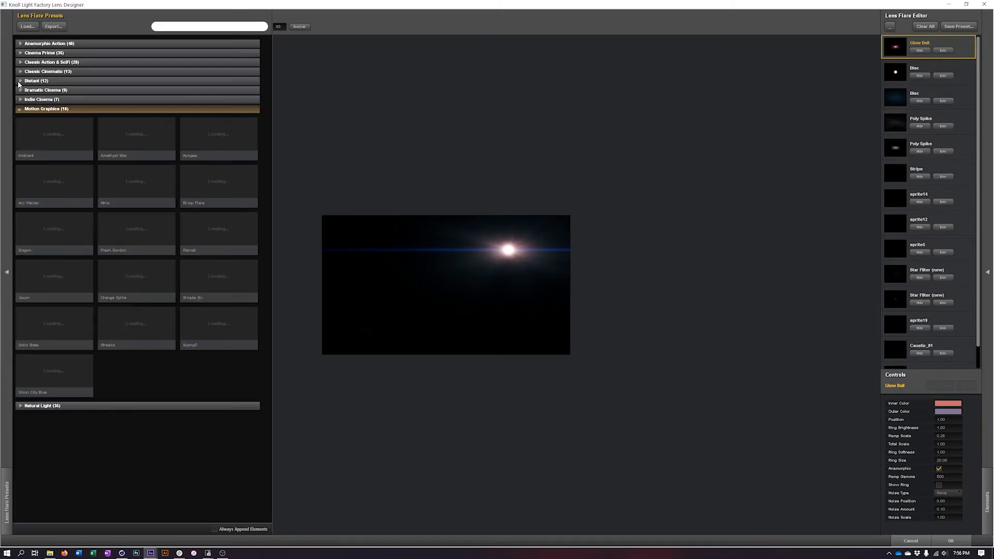
click(20, 81)
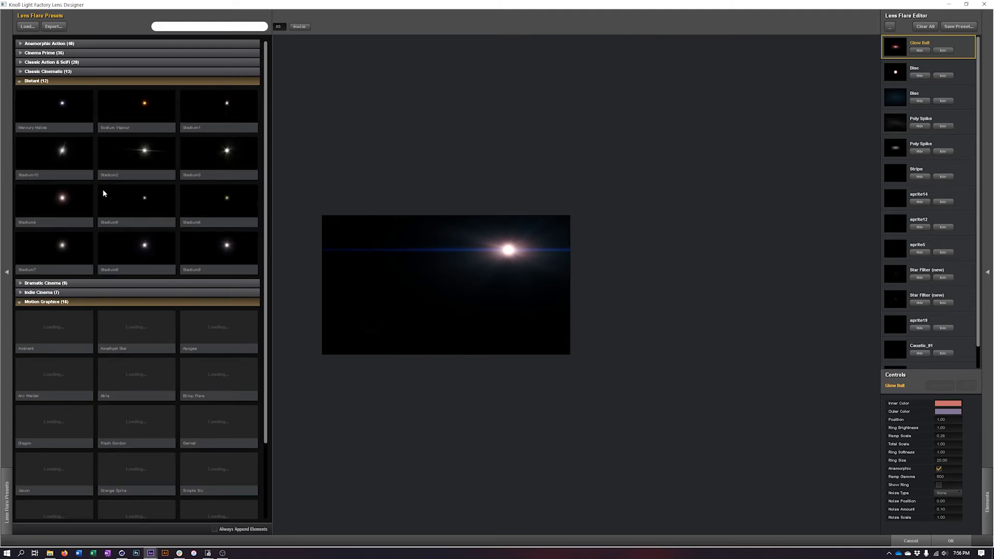
click(152, 196)
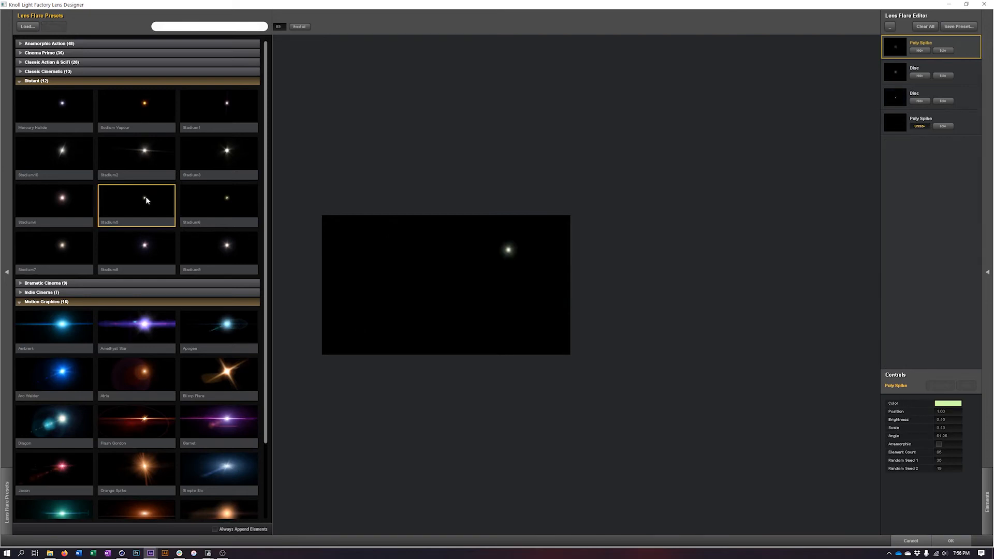
click(165, 246)
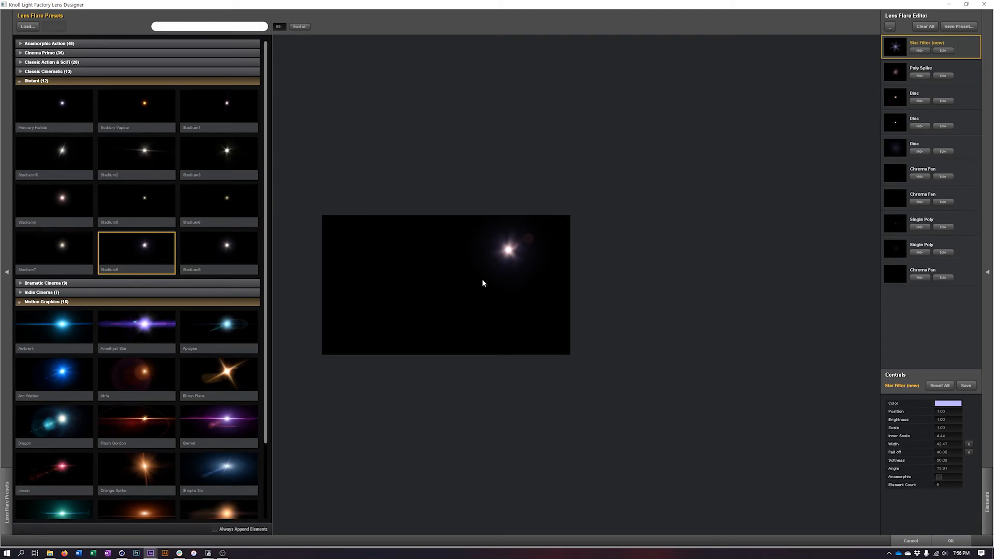
click(951, 541)
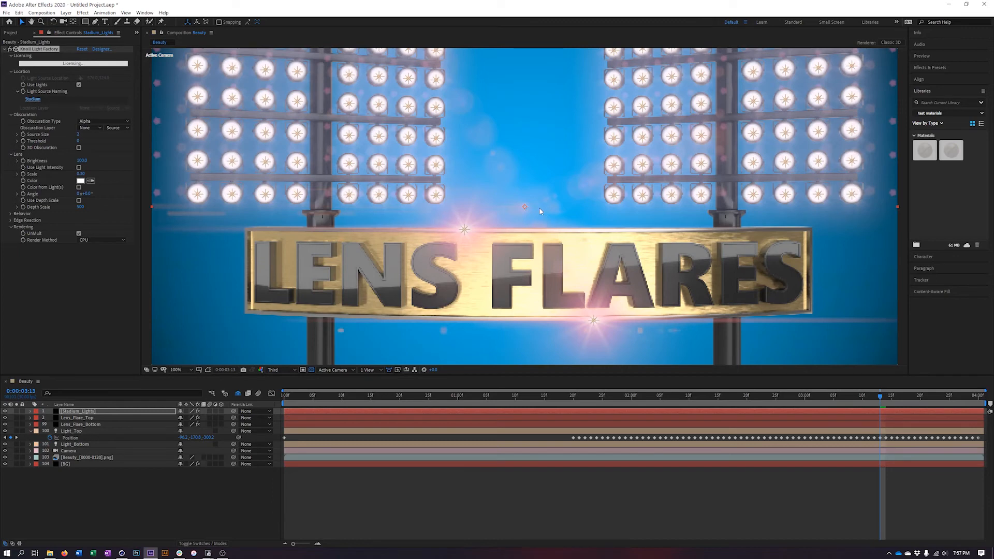
- Set the Stadium_Lights flare's Scale to 0.50
click(437, 513)
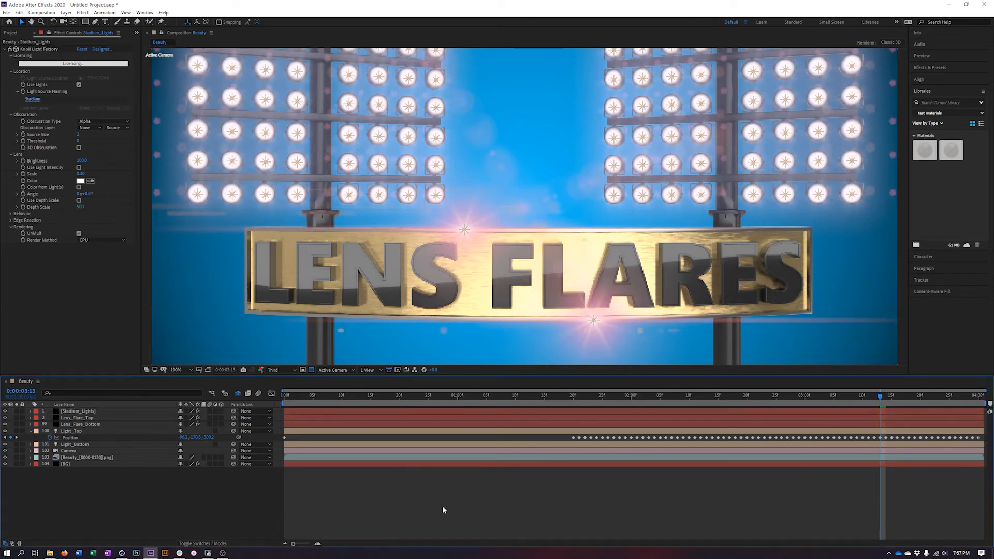
click(81, 174)
text(1)
key(Return)
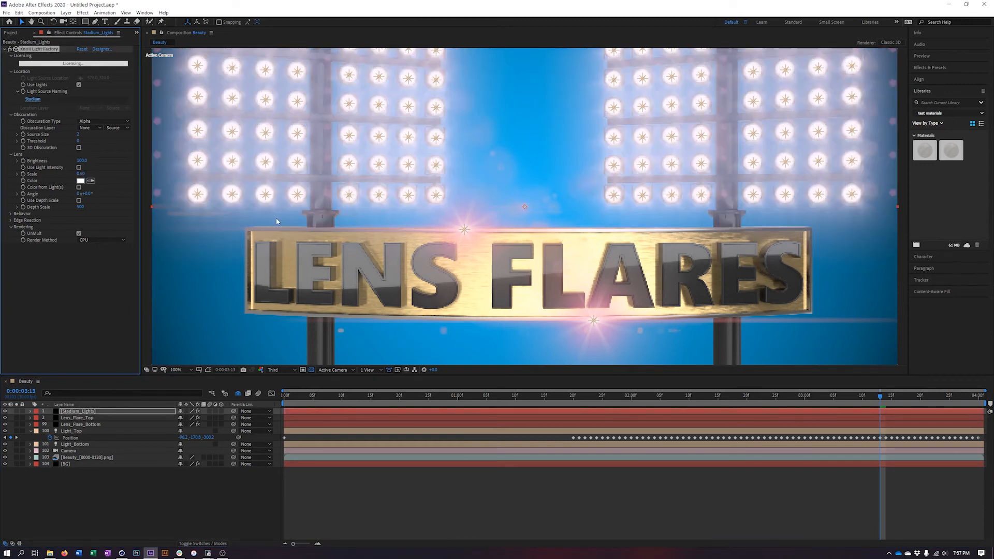
- Inspect the stadium light banks up close and increase the Stadium_Lights flare's Angle
click(11, 32)
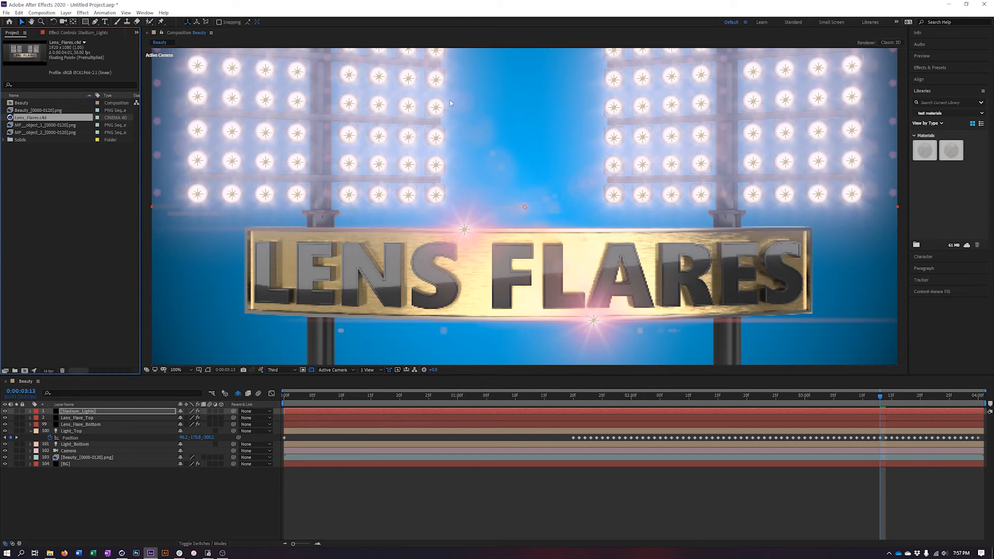
drag(179, 195, 227, 263)
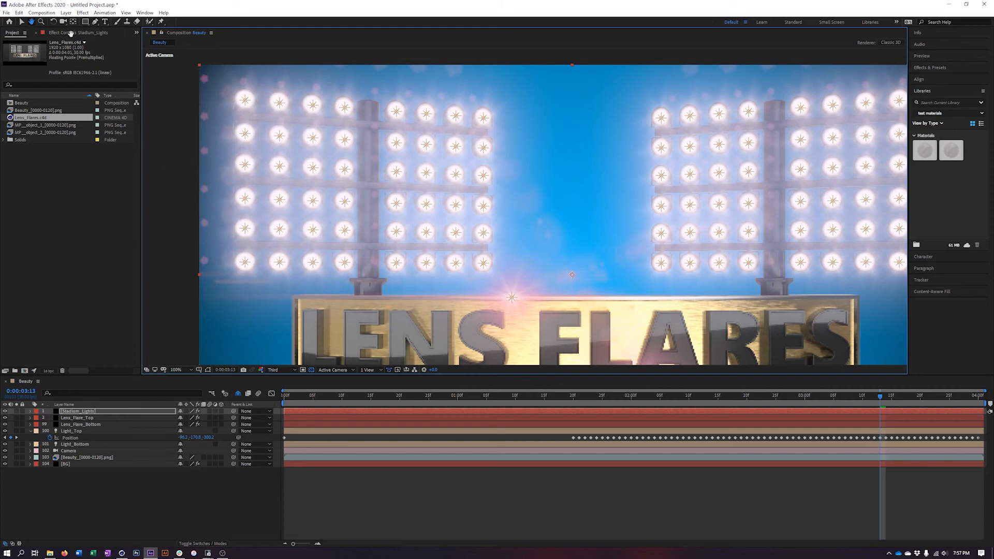
click(79, 494)
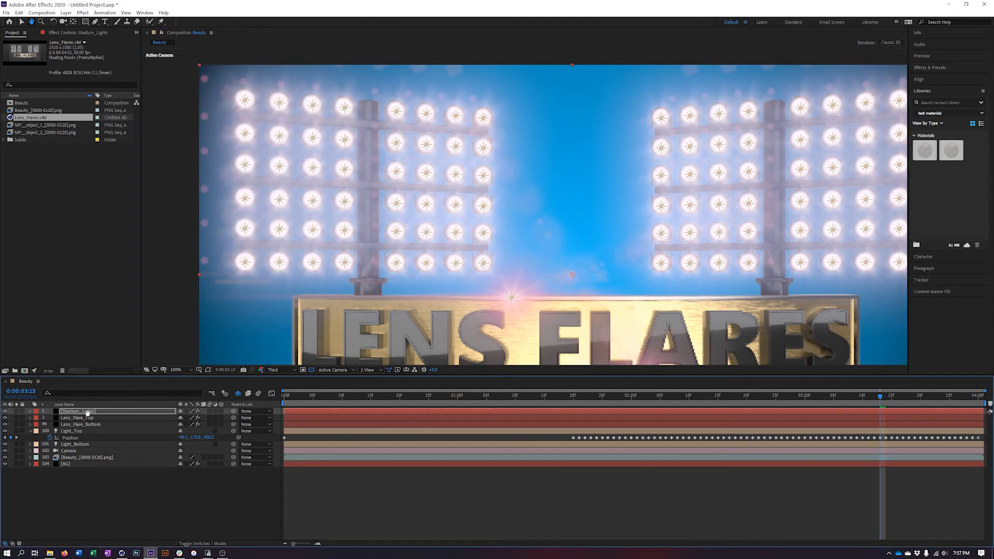
click(22, 22)
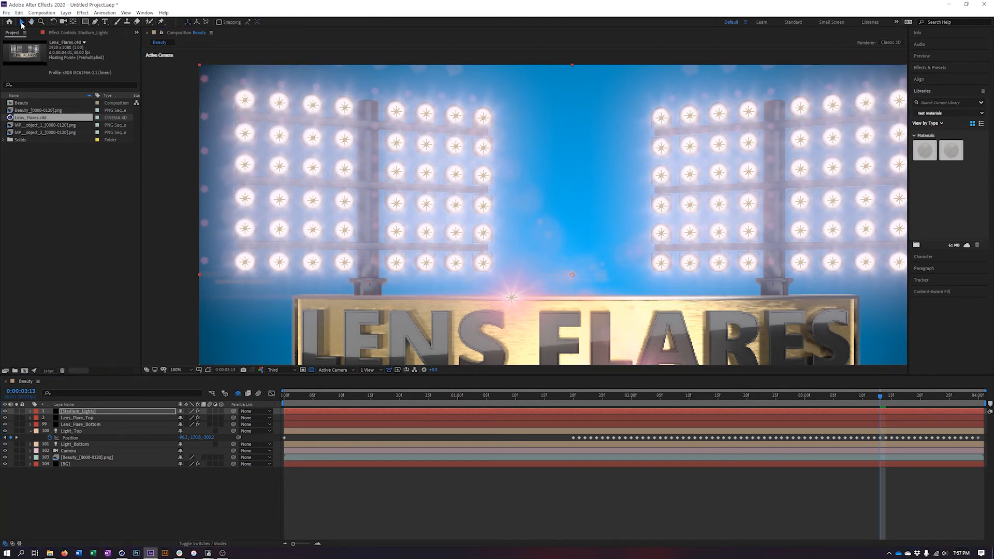
click(61, 34)
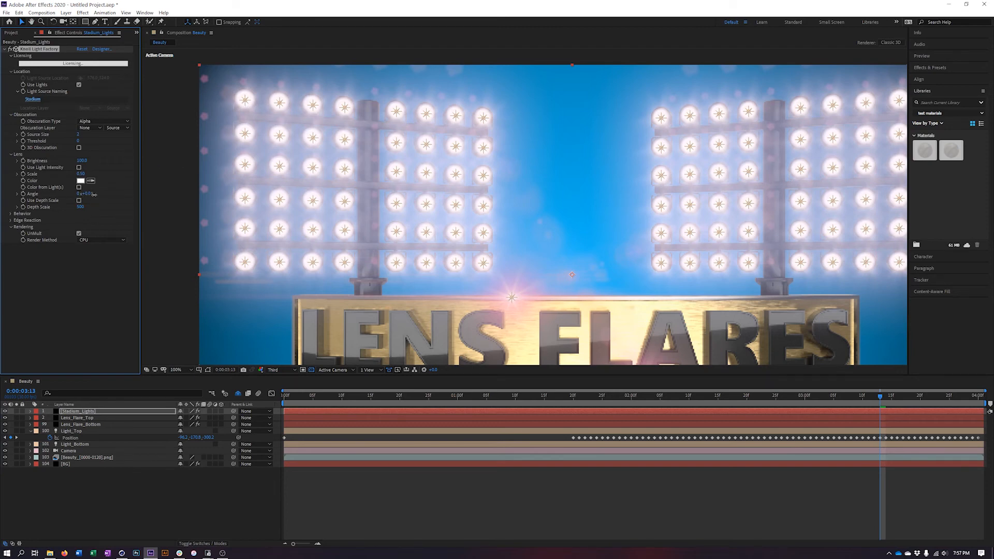
drag(101, 193, 205, 221)
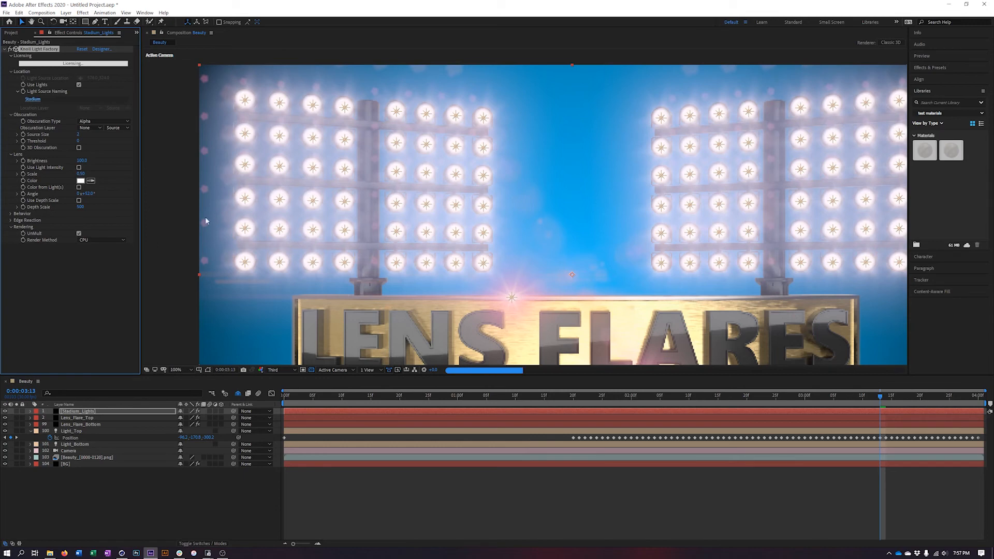
- Reveal the shy layers to examine the Stadium_Light layers, and hide them again
click(238, 394)
click(238, 395)
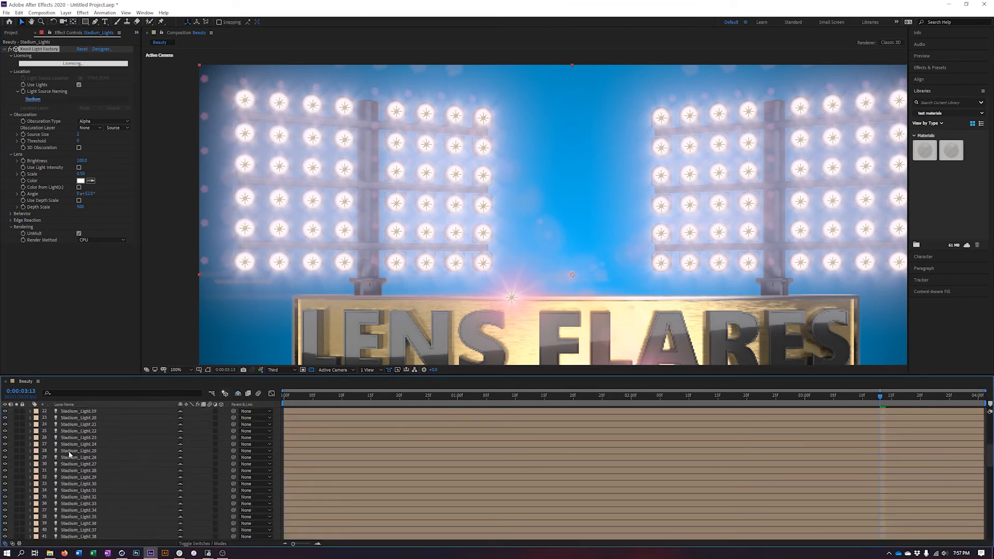
click(239, 395)
click(104, 501)
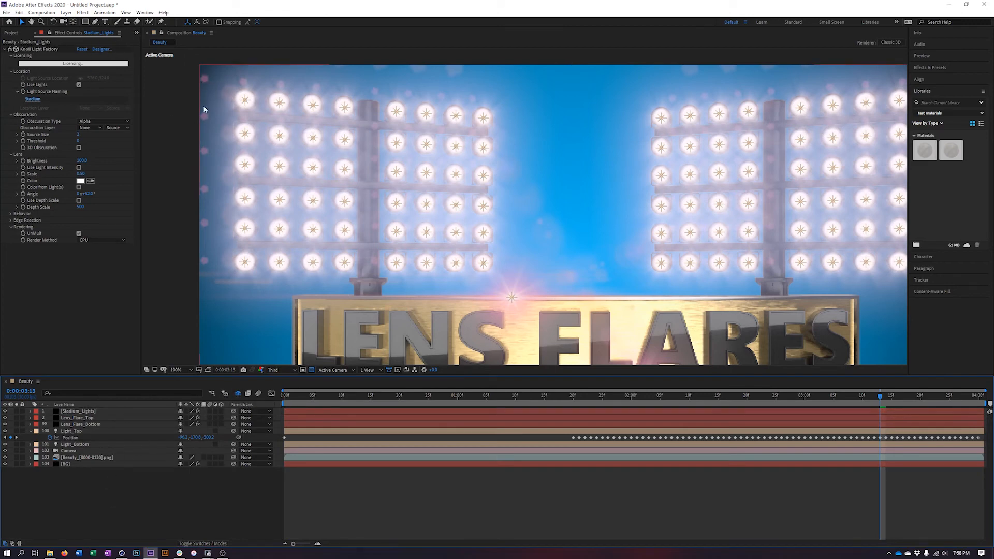
- Hide both Single Poly elements in the Stadium_Lights flare design and apply the change
click(103, 49)
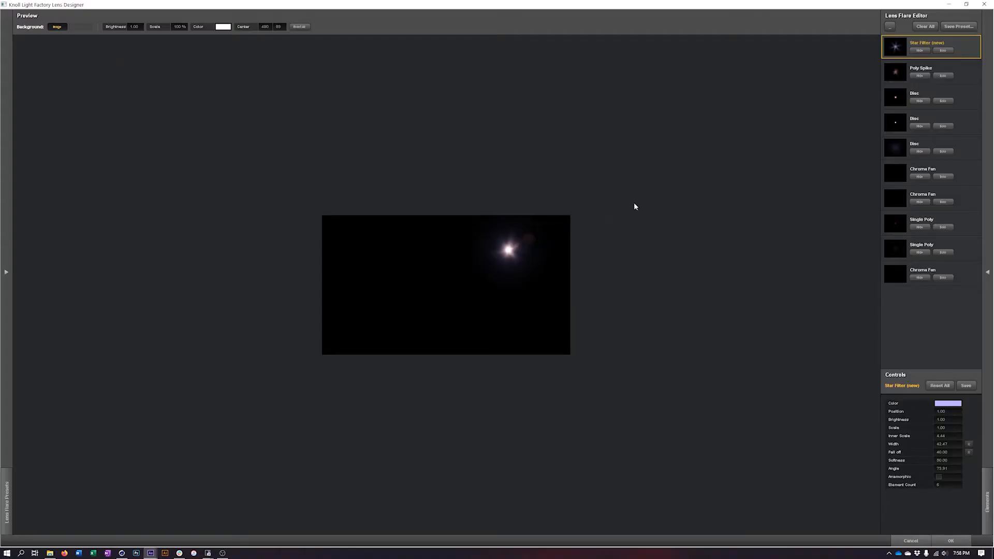
click(920, 228)
click(920, 253)
click(951, 540)
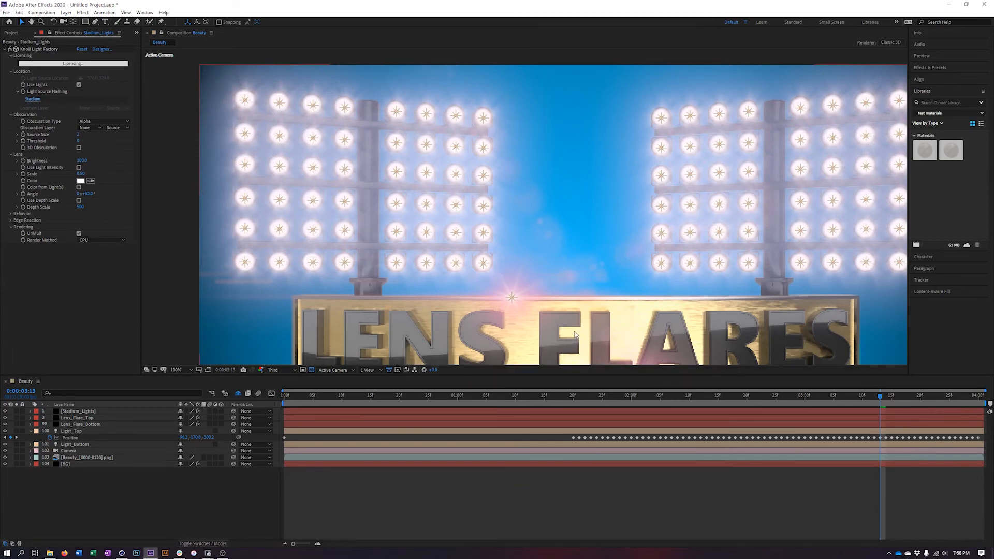
- Review the Looping Behavior options of the Stadium_Lights flare without changing the setting
click(11, 214)
click(11, 214)
click(99, 220)
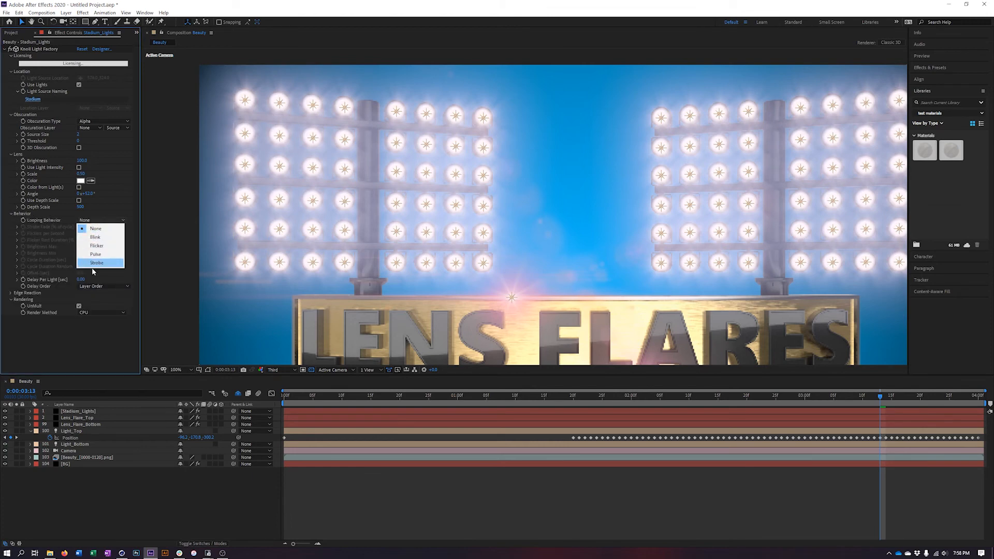
click(90, 352)
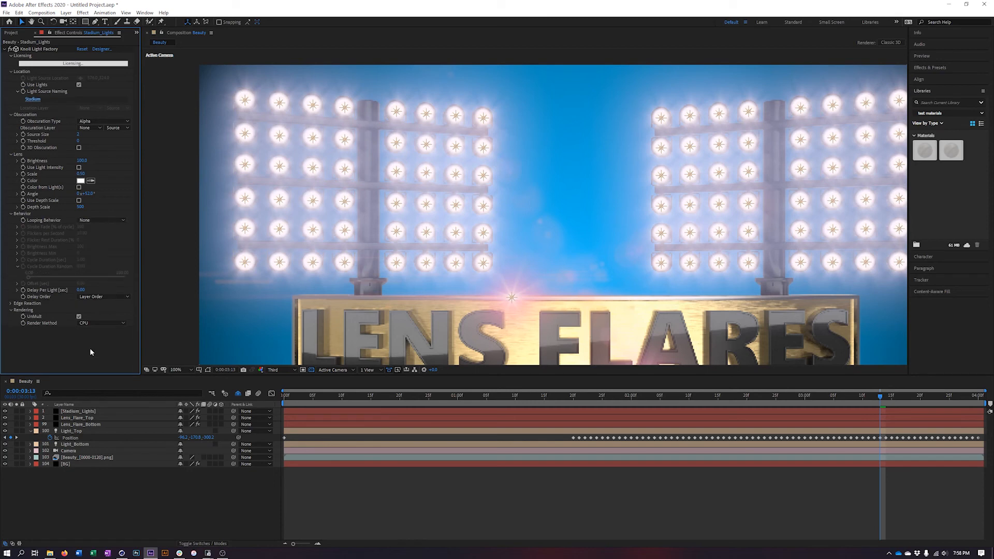
click(11, 56)
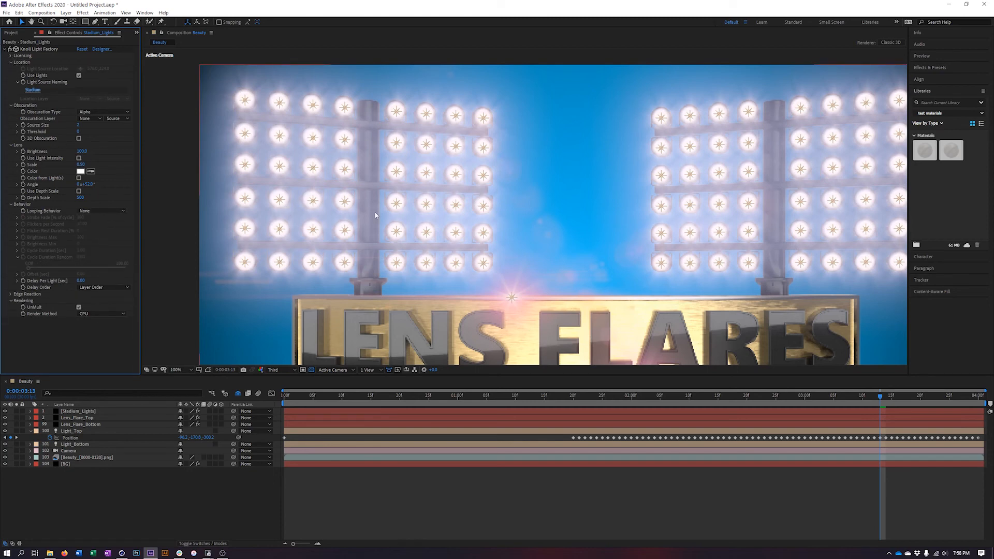
- Replace the Lens_Flare_Top flare design with the Ambient preset from the Motion Graphics category in the Lens Designer
click(90, 418)
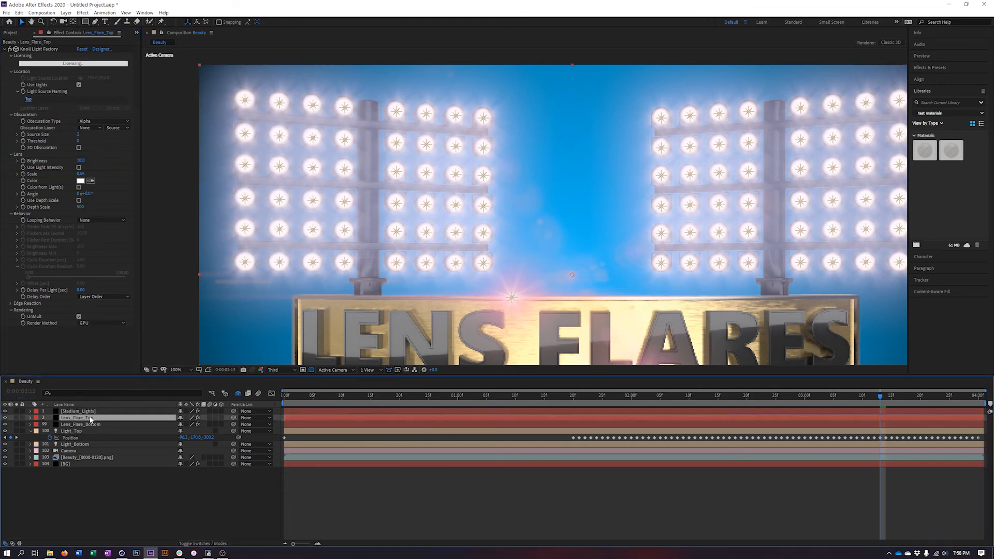
click(101, 49)
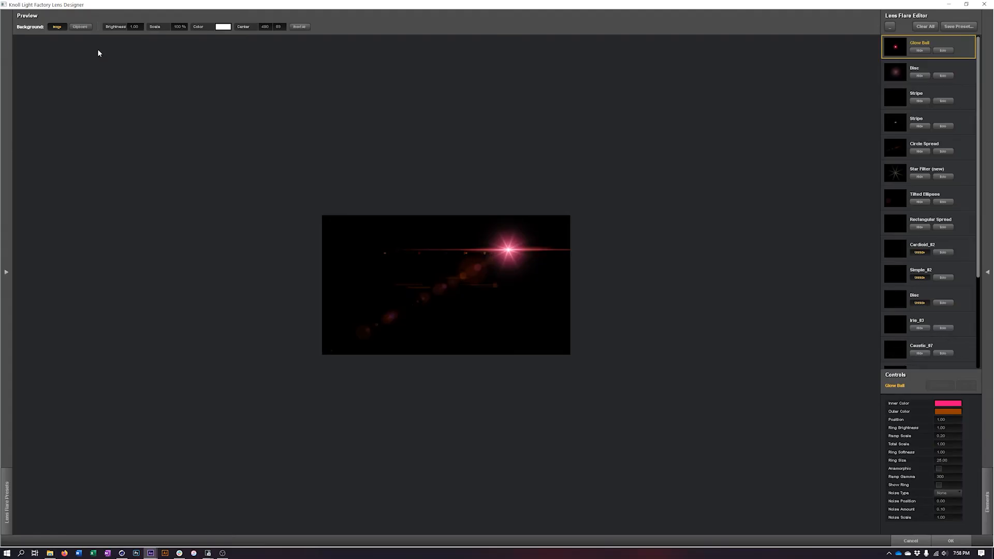
mouse_move(1, 102)
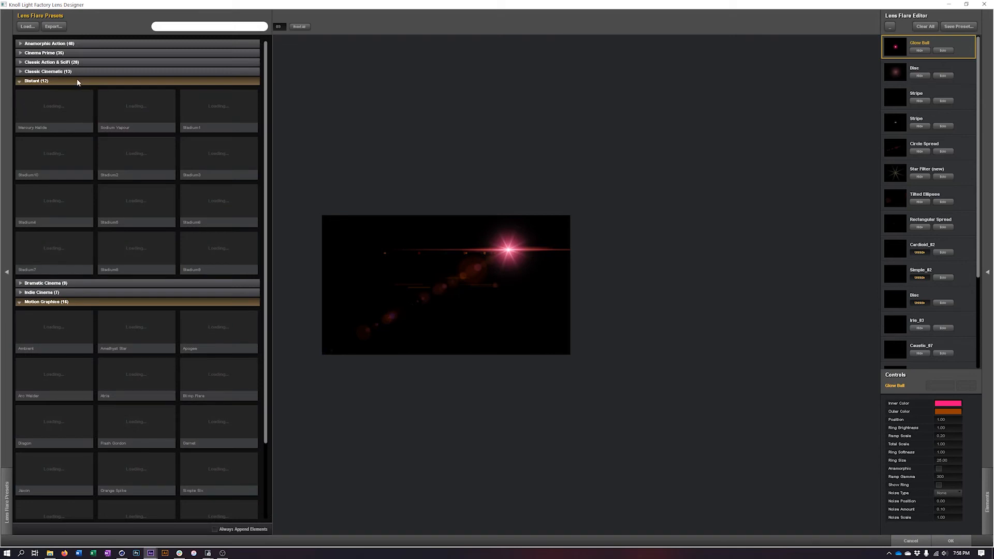
click(20, 83)
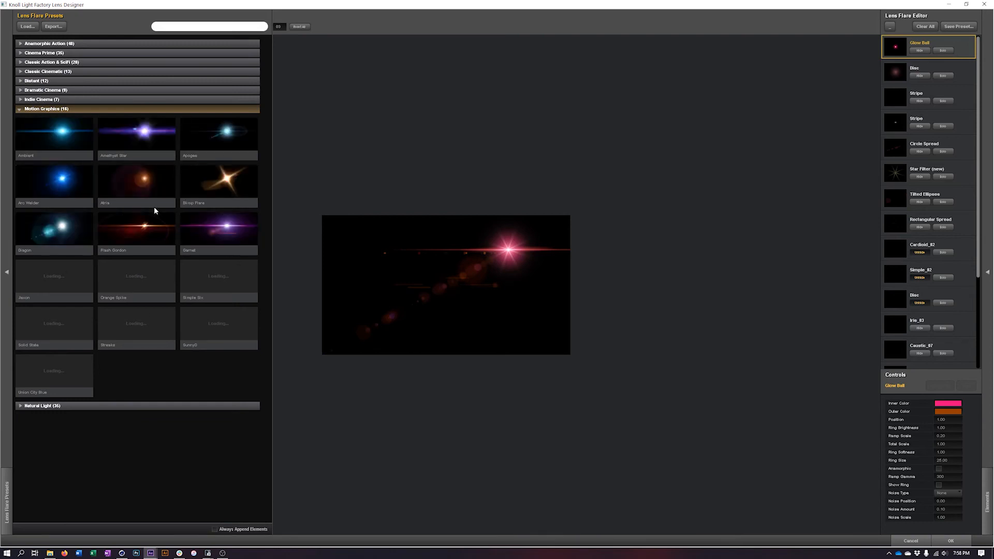
click(52, 136)
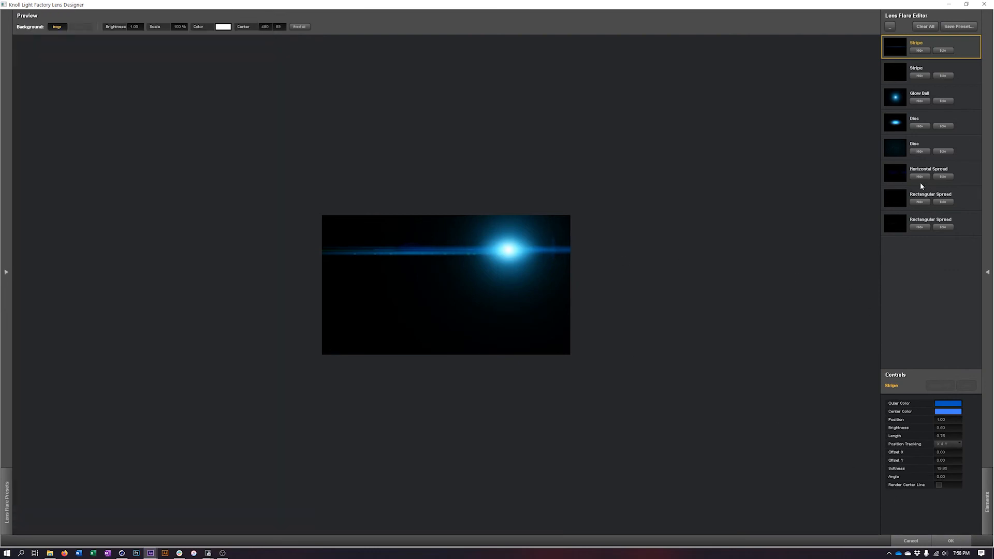
- Examine the Ambient design's Rectangular Spread, Disc and Horizontal Spread elements by hiding and soloing them individually, and apply the design
click(949, 205)
click(948, 202)
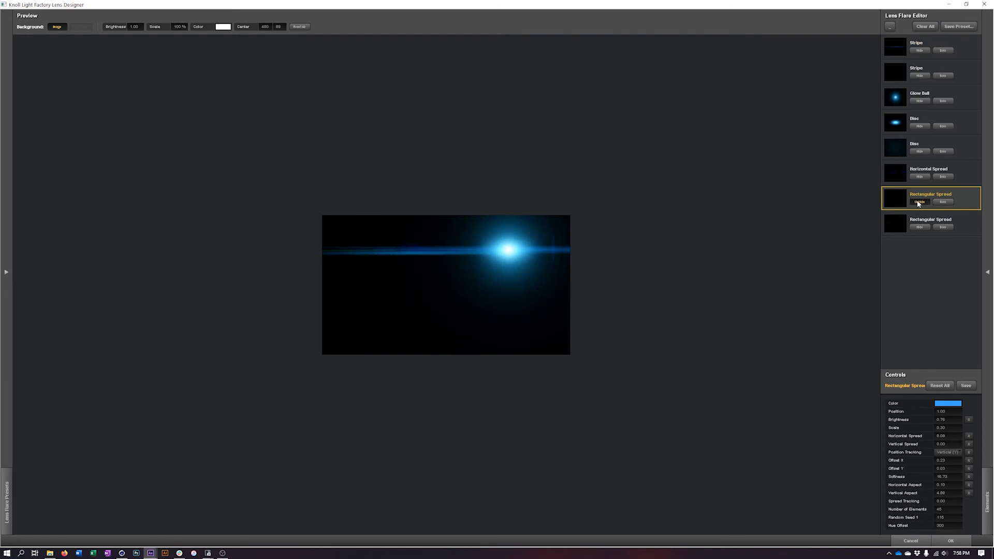
click(920, 228)
click(920, 227)
click(916, 154)
click(915, 154)
click(952, 228)
click(952, 227)
click(950, 202)
click(949, 202)
click(942, 177)
click(942, 177)
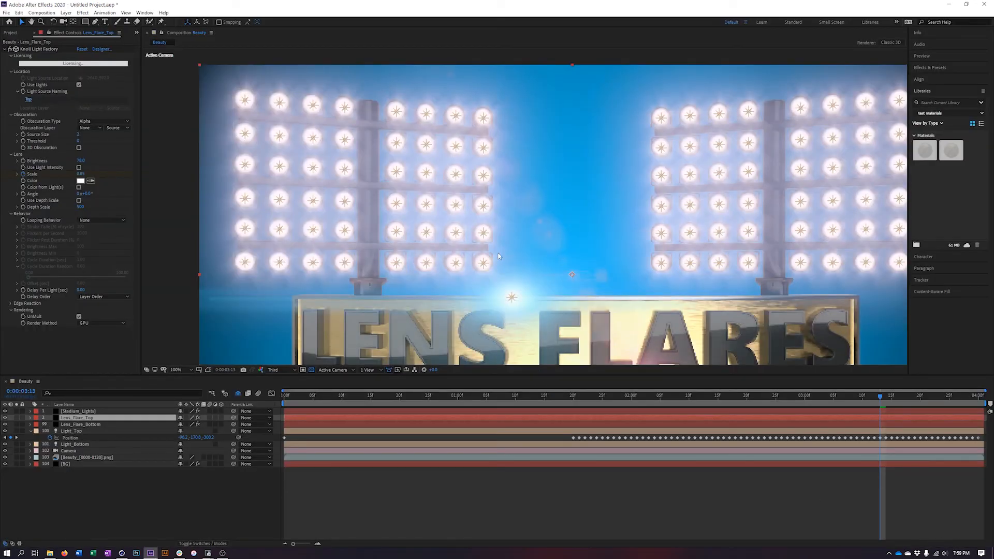
- Replace the Lens_Flare_Bottom flare design with the Ambient preset from the Motion Graphics category and apply it
scroll(514, 304, down, 1)
scroll(516, 305, up, 1)
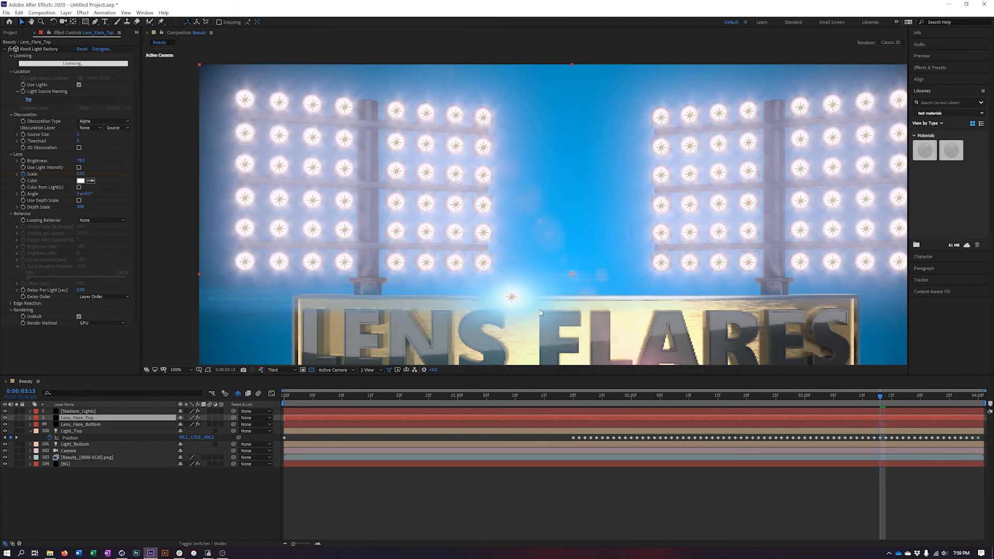
key(space)
drag(524, 313, 528, 239)
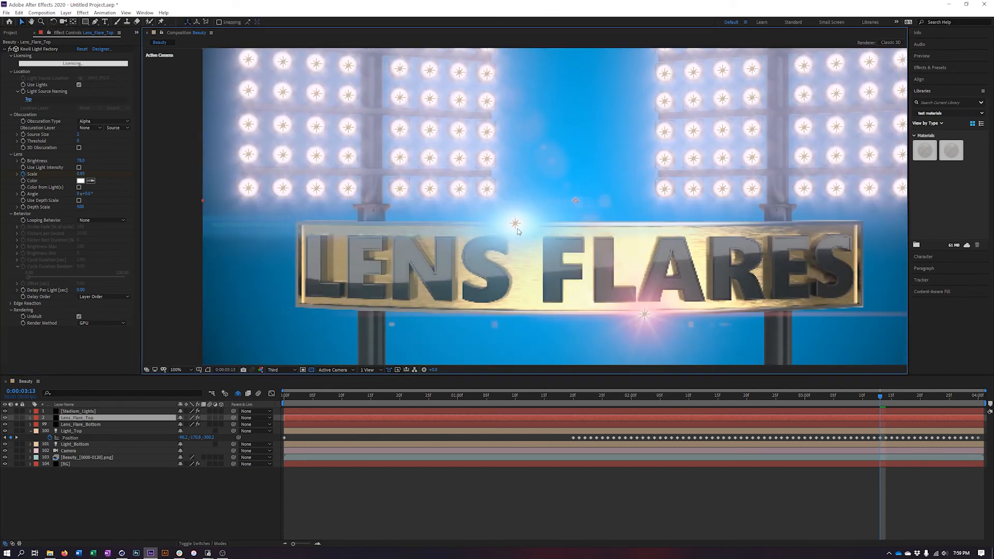
click(94, 425)
click(102, 49)
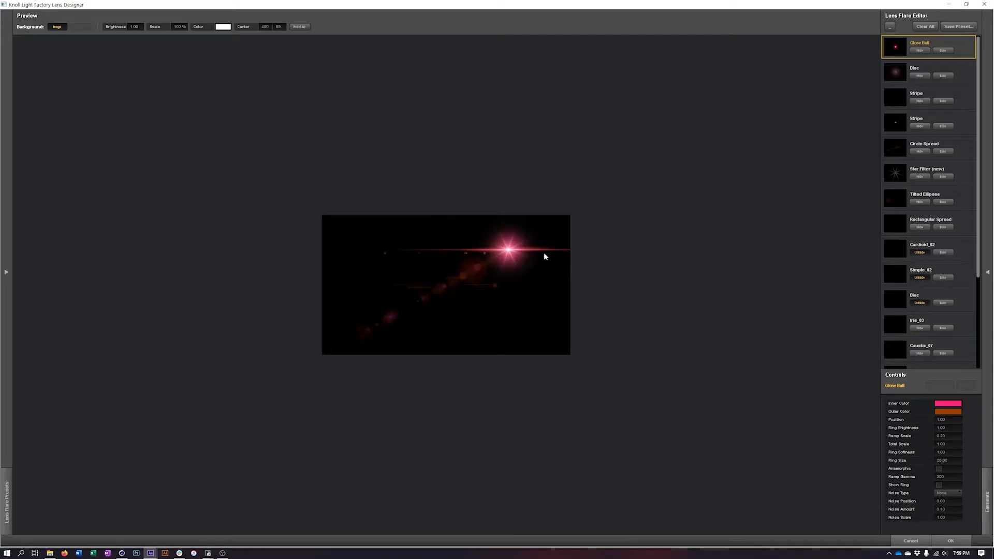
click(4, 112)
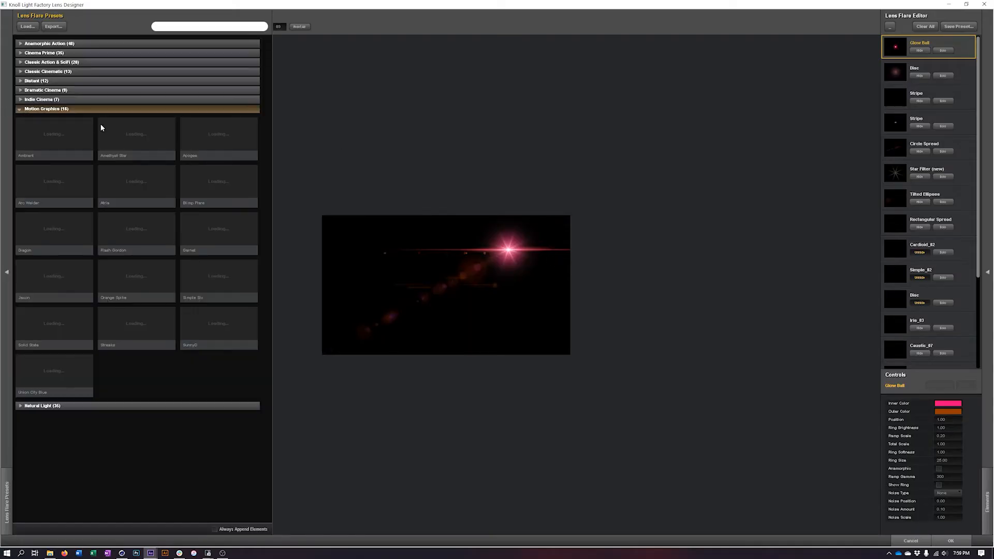
click(147, 139)
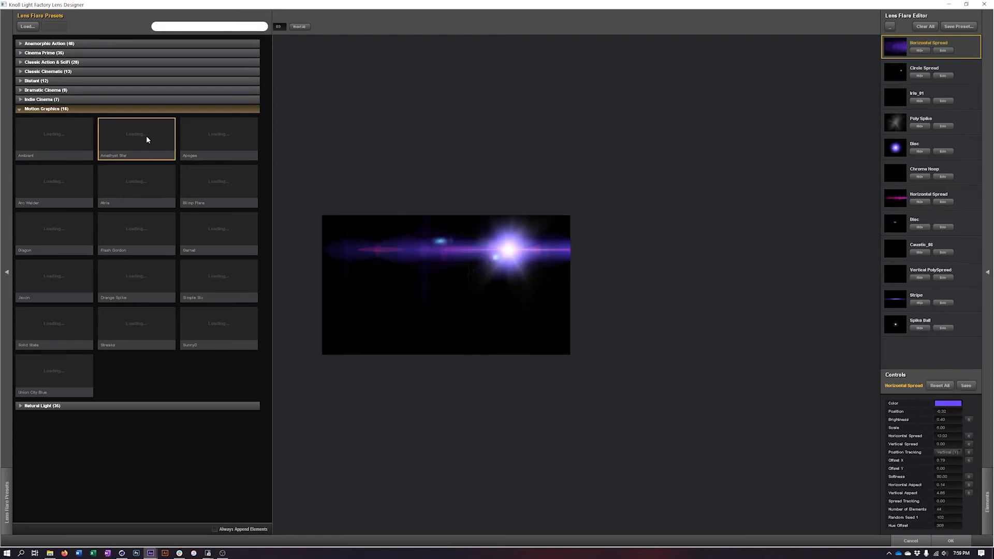
click(67, 138)
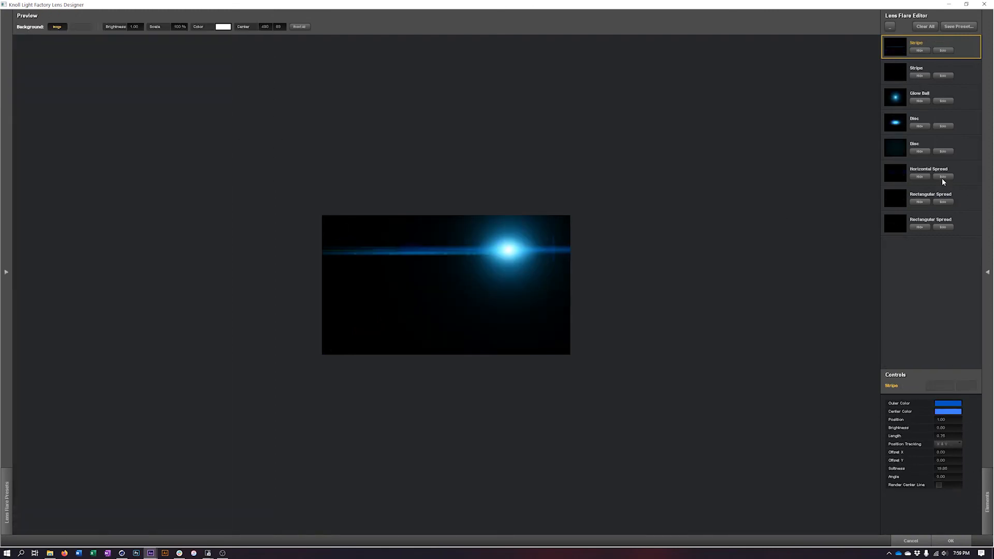
click(943, 178)
click(940, 177)
click(951, 540)
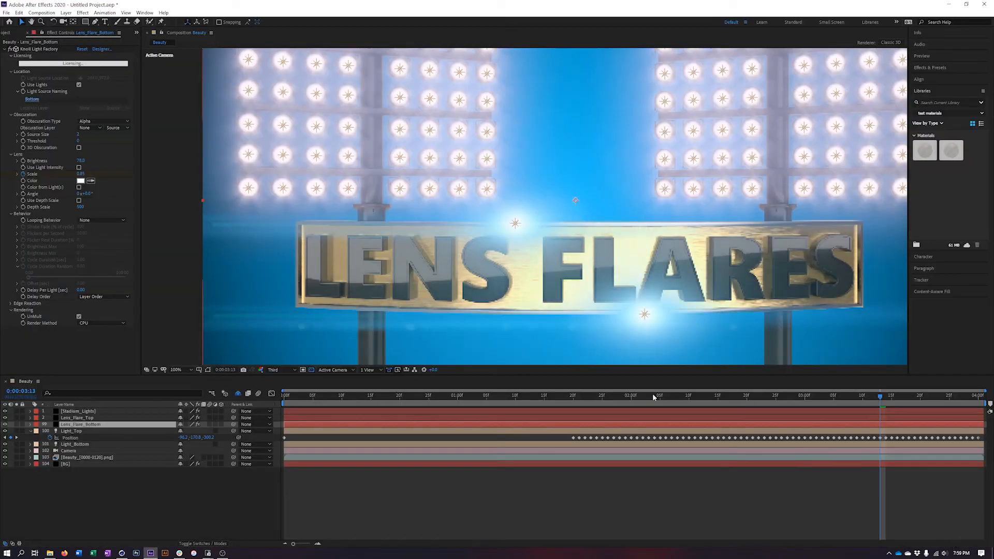
- Fit the whole composition in view and check both sign flares at several points along the timeline
click(177, 368)
click(183, 390)
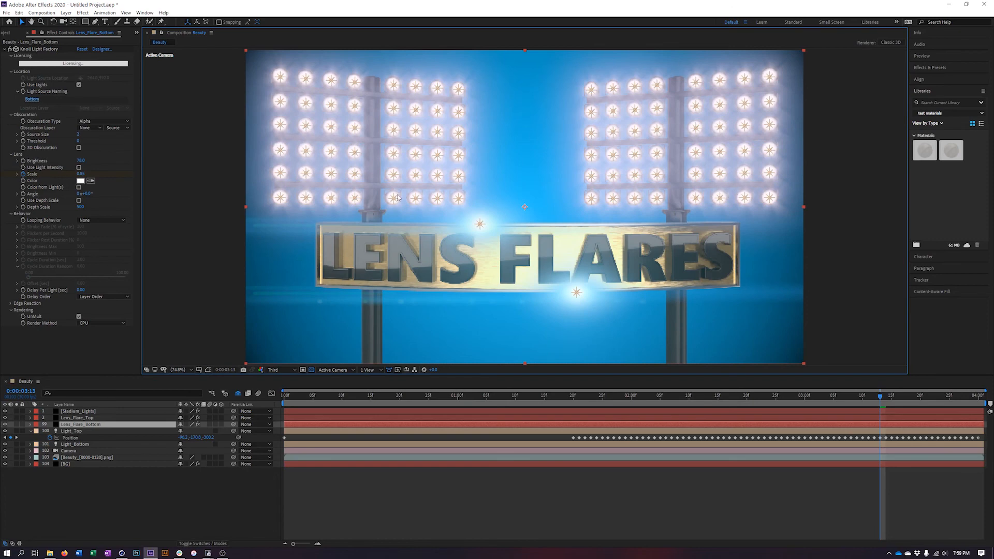
drag(878, 399, 701, 404)
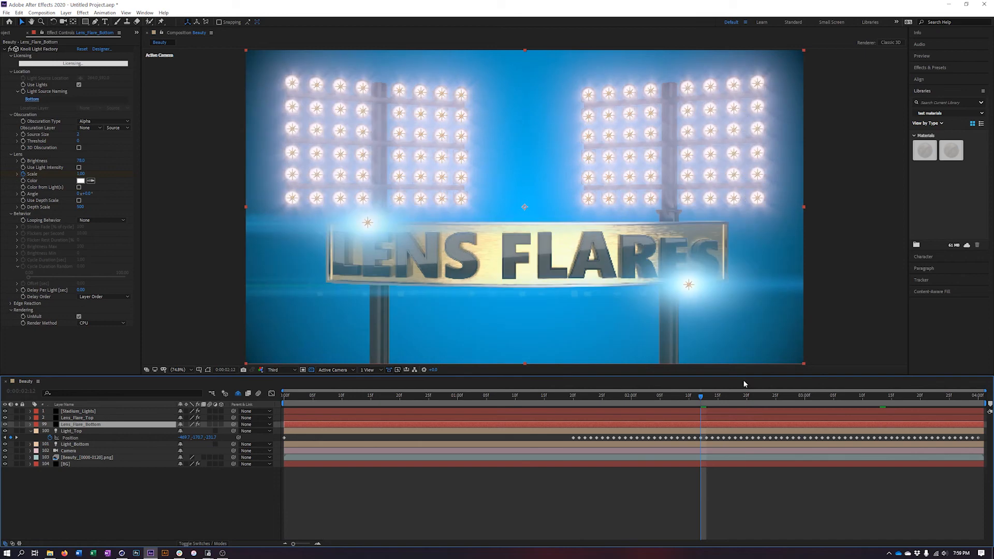
click(839, 400)
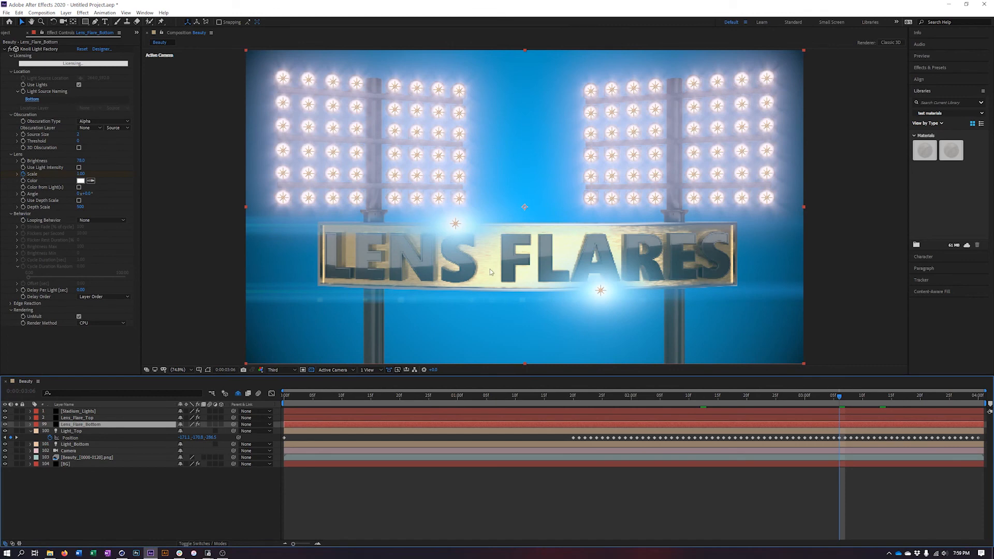
drag(840, 398, 800, 397)
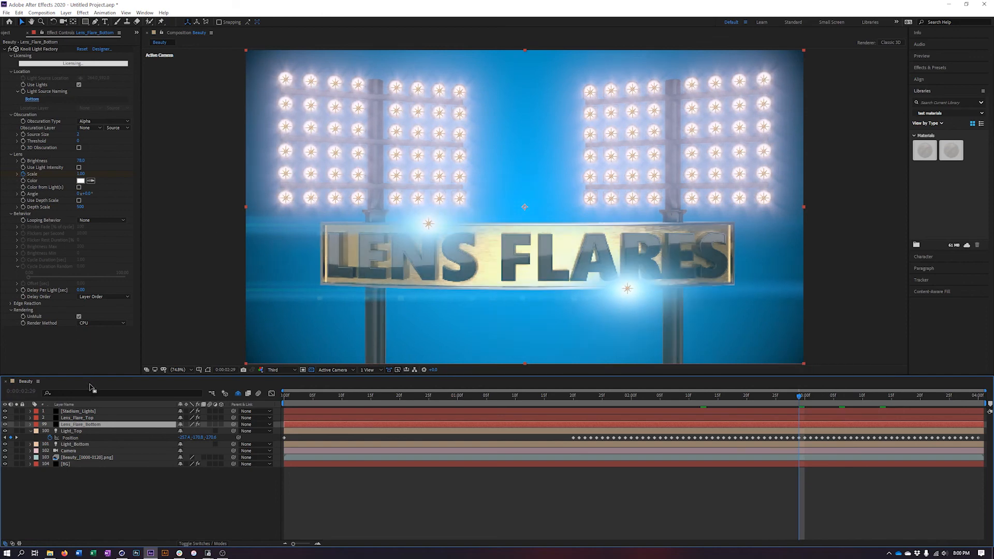
- Set the Lens_Flare_Top flare's Obscuration Layer to the Beauty_[0000-0120].png layer
click(77, 418)
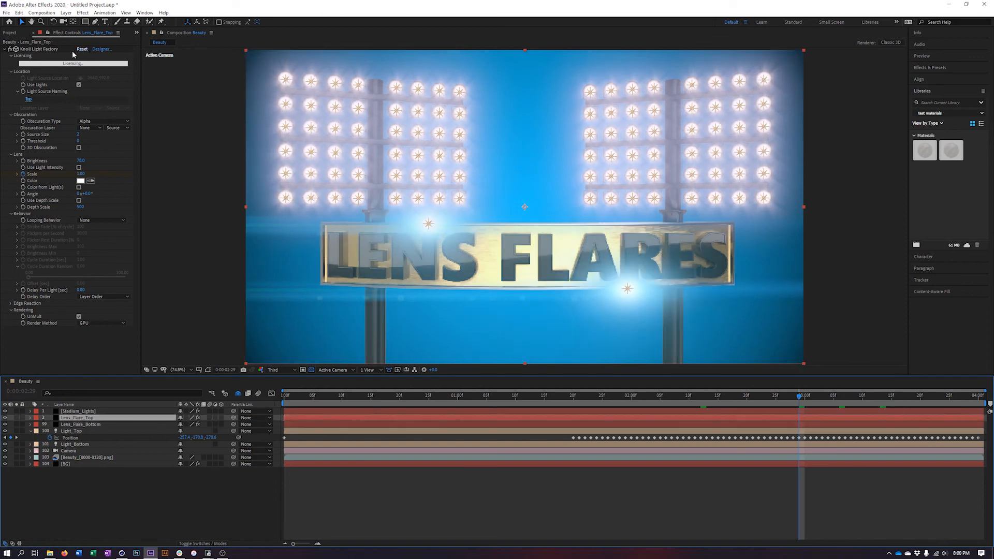
click(91, 129)
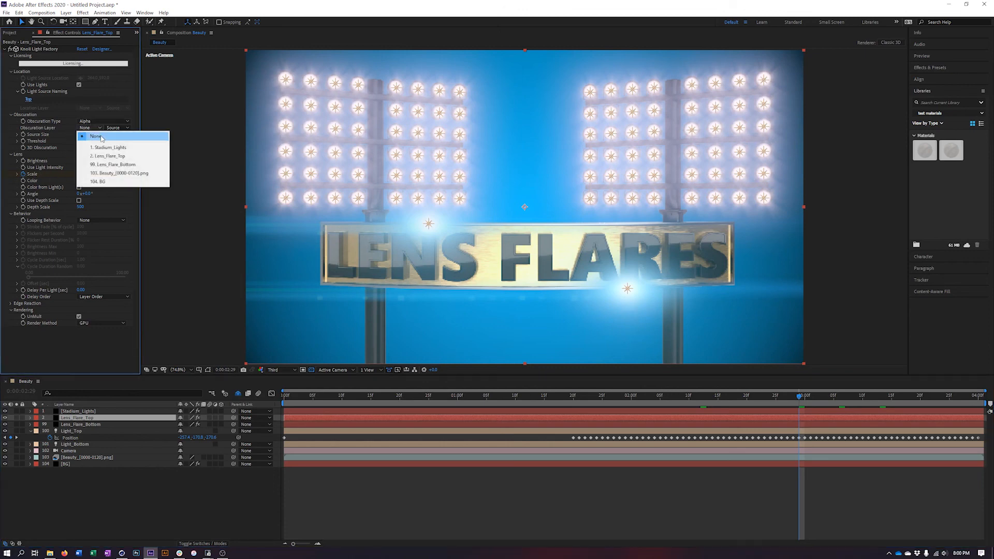
click(126, 177)
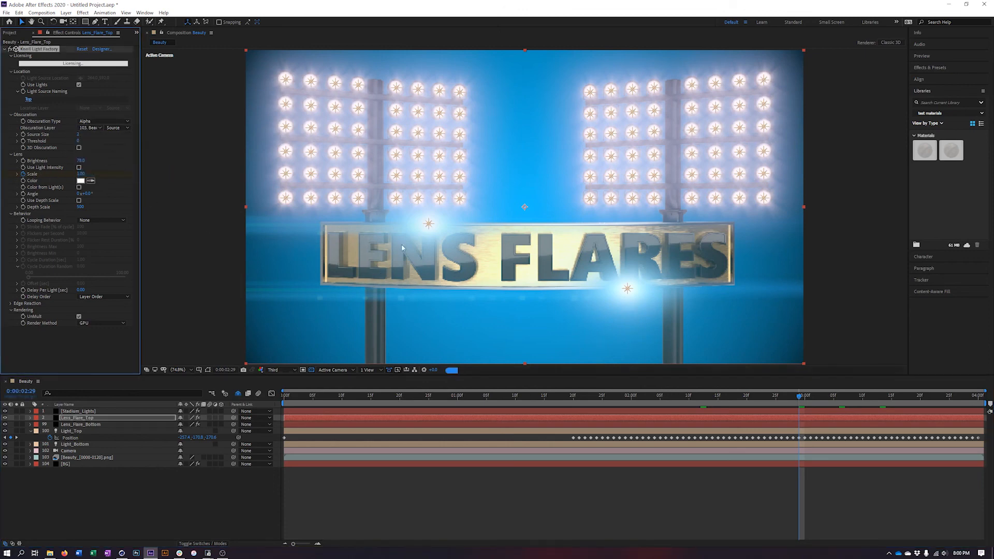
- Test the obscuration by hiding Stadium_Lights and moving Light_Top vertically near the sign's upper edge, and undo those changes
key(period)
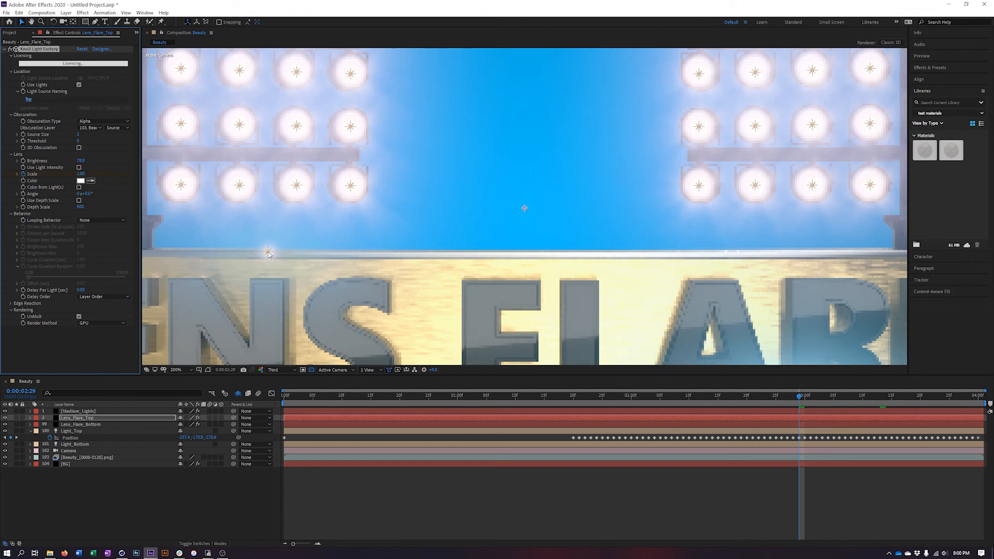
click(80, 432)
drag(266, 186, 268, 168)
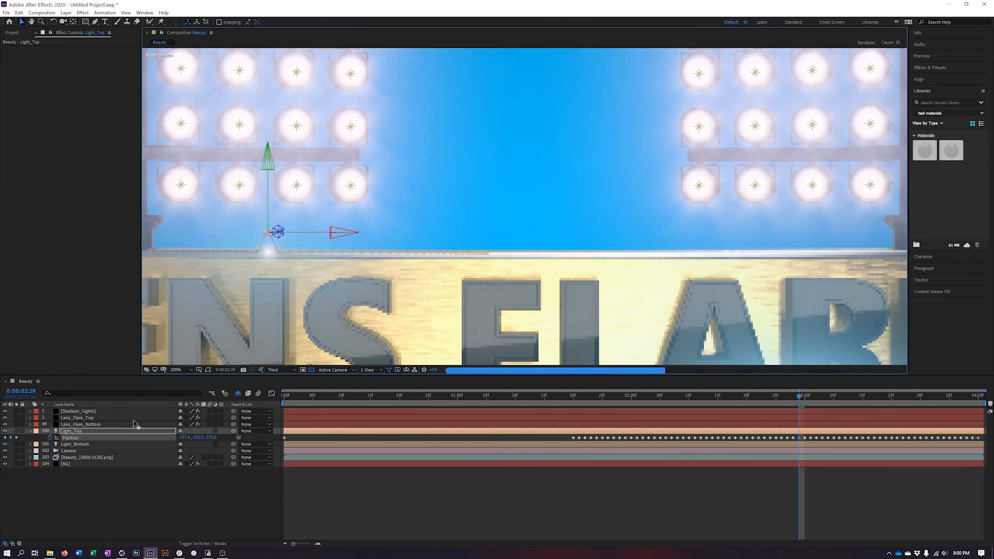
click(5, 412)
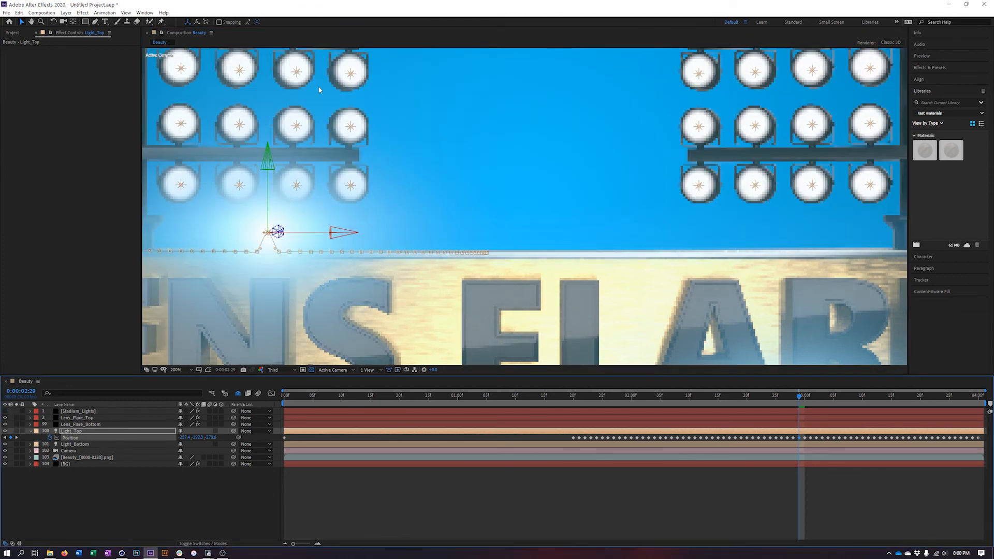
drag(267, 162, 263, 175)
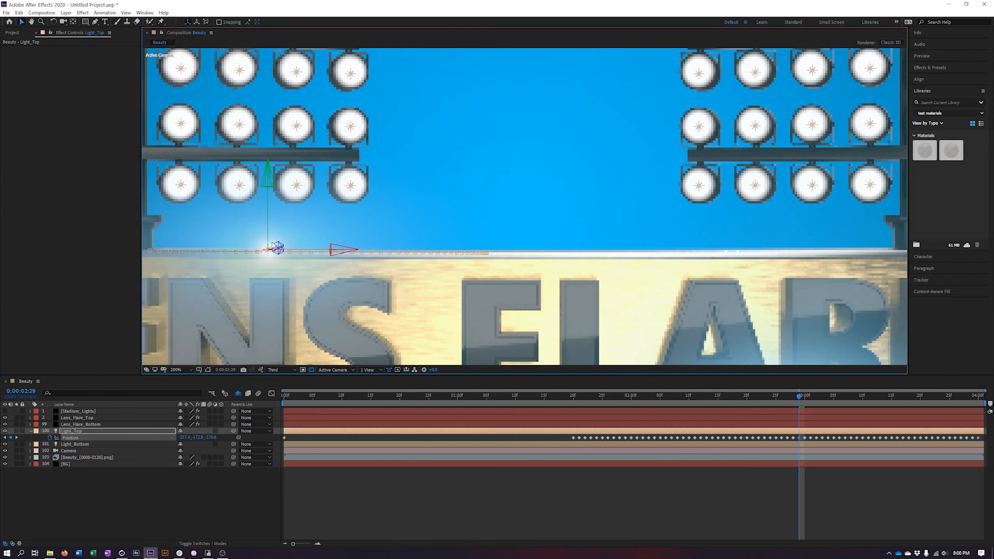
click(93, 433)
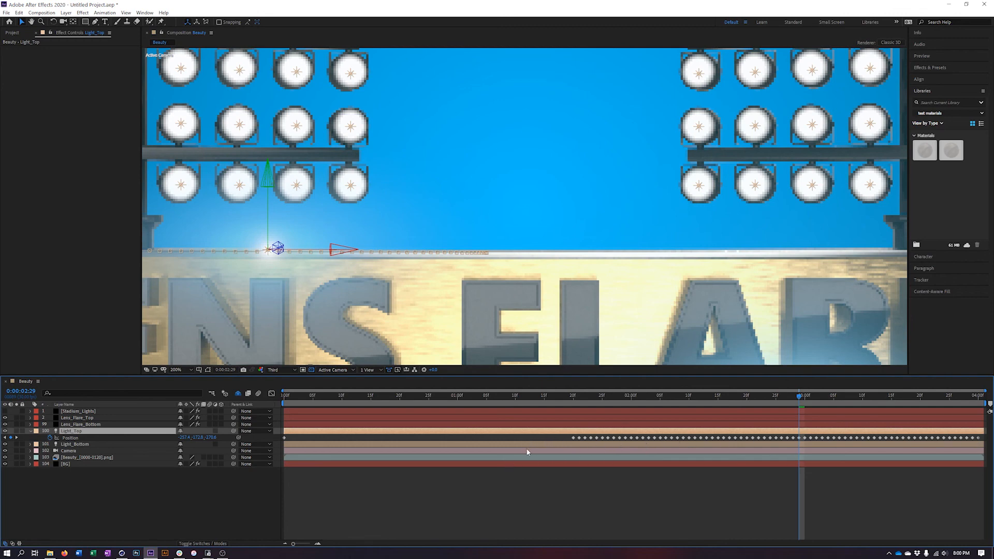
key(ctrl+z)
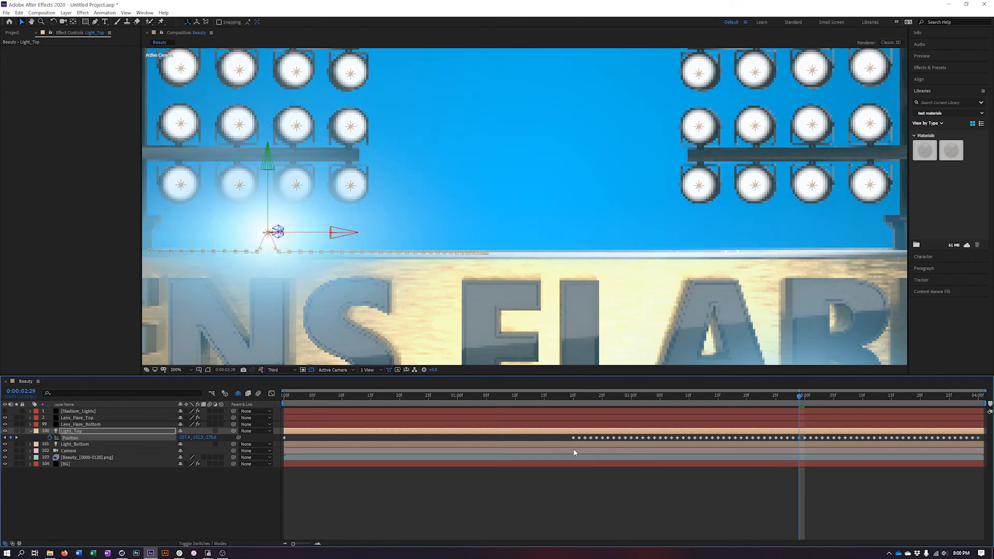
key(ctrl+z)
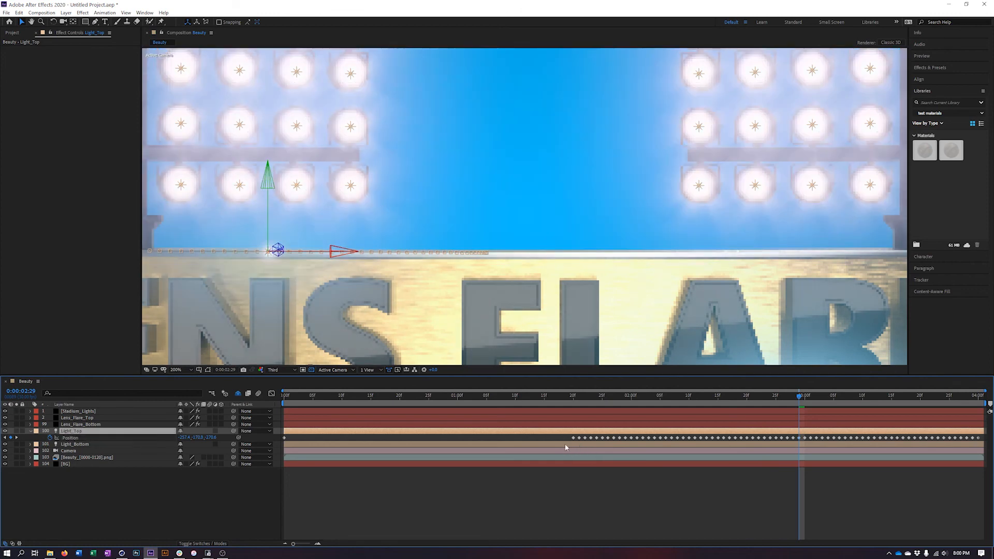
- Inspect the obscured flare at the sign's upper edge and reset the Lens_Flare_Top flare's Obscuration Layer to None
drag(281, 292, 519, 289)
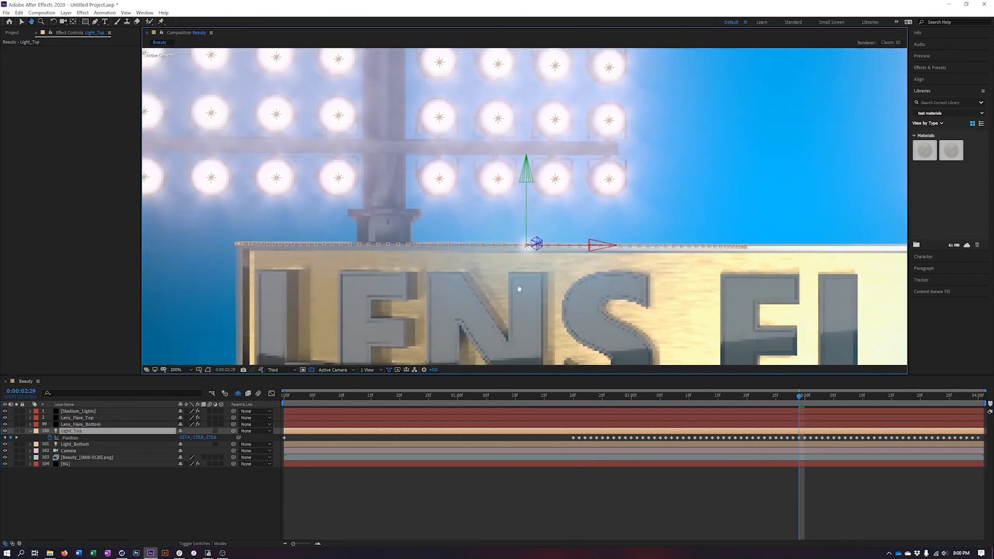
key(v)
key(comma)
scroll(523, 244, up, 2)
click(77, 417)
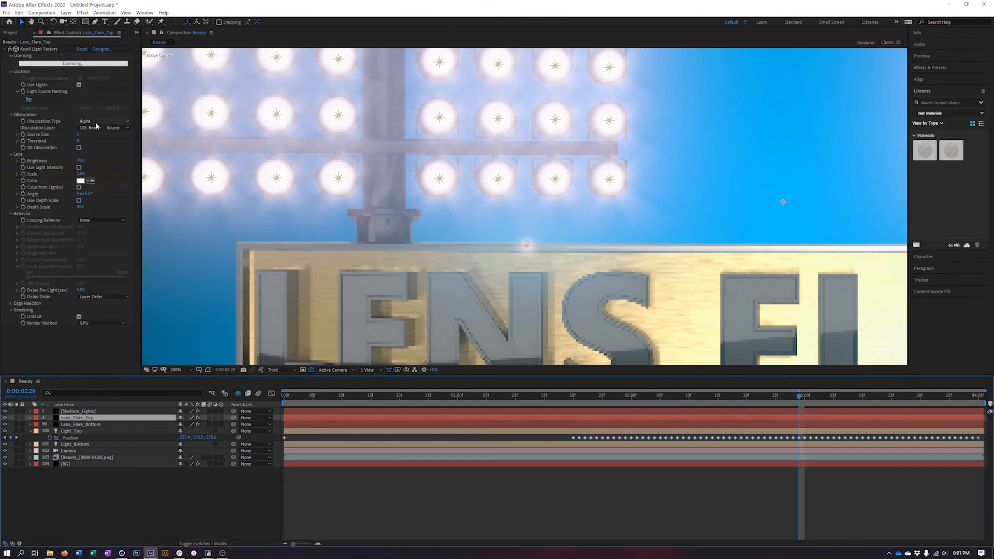
click(96, 123)
click(92, 346)
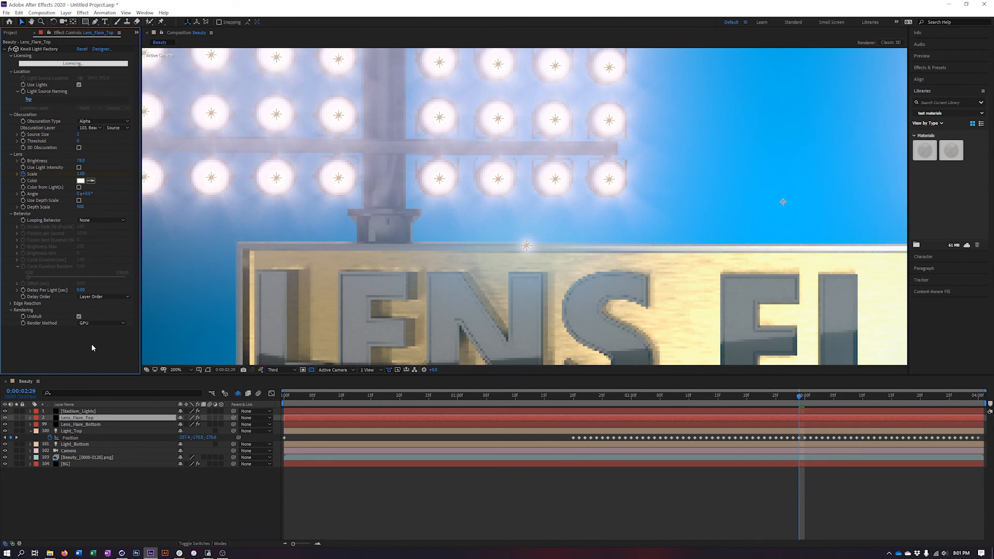
click(92, 128)
click(96, 136)
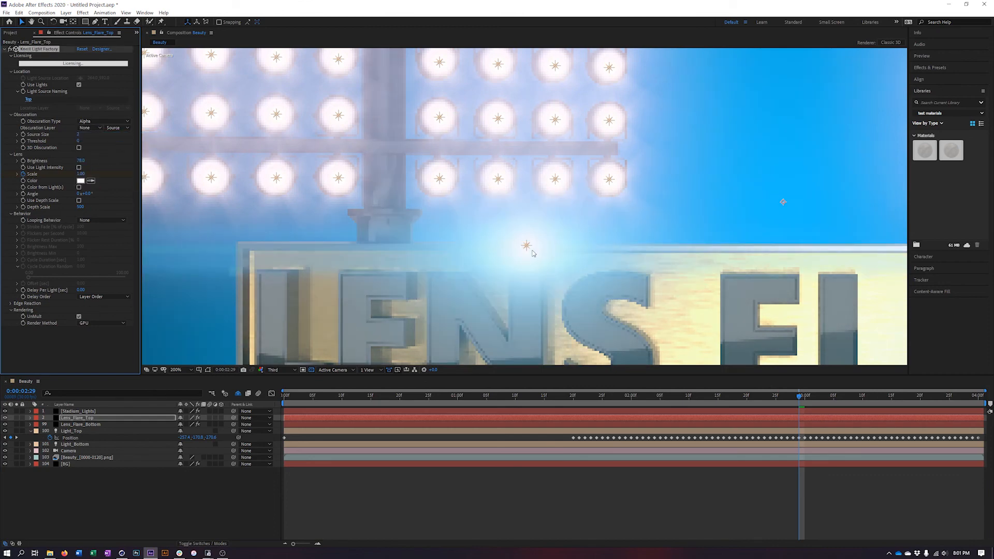
- Fit the whole composition in view and check the unobscured flares at 0:00:03:14
key(comma)
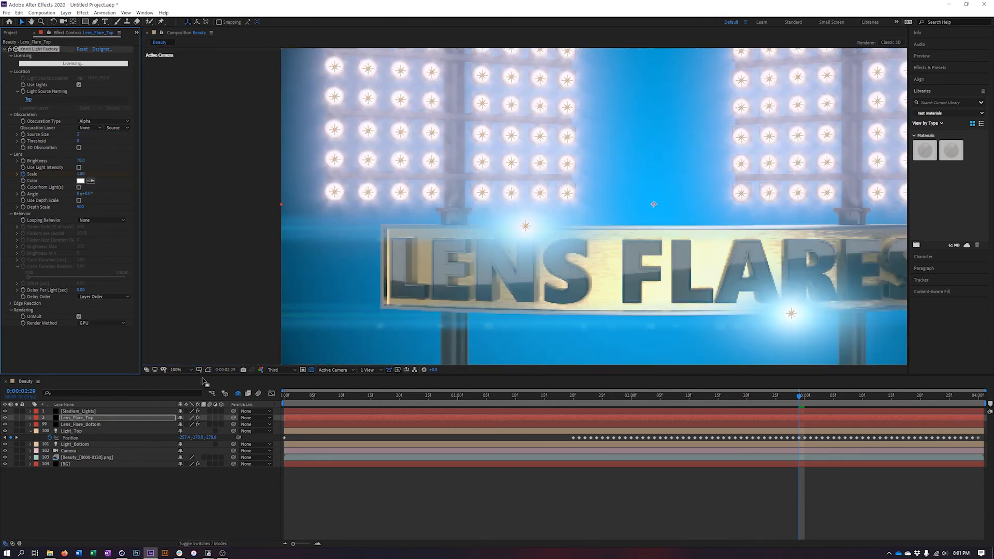
click(181, 371)
click(190, 387)
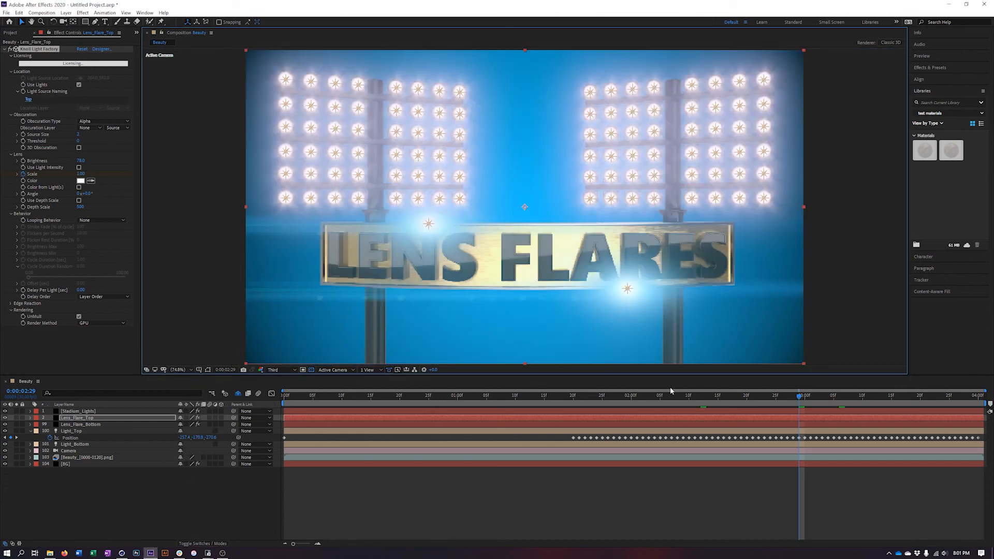
drag(802, 404, 887, 408)
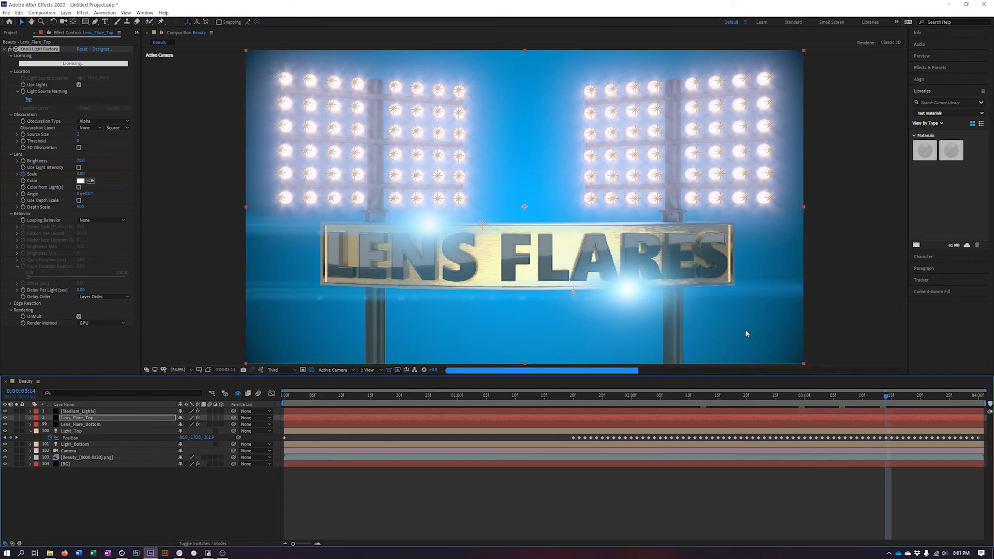